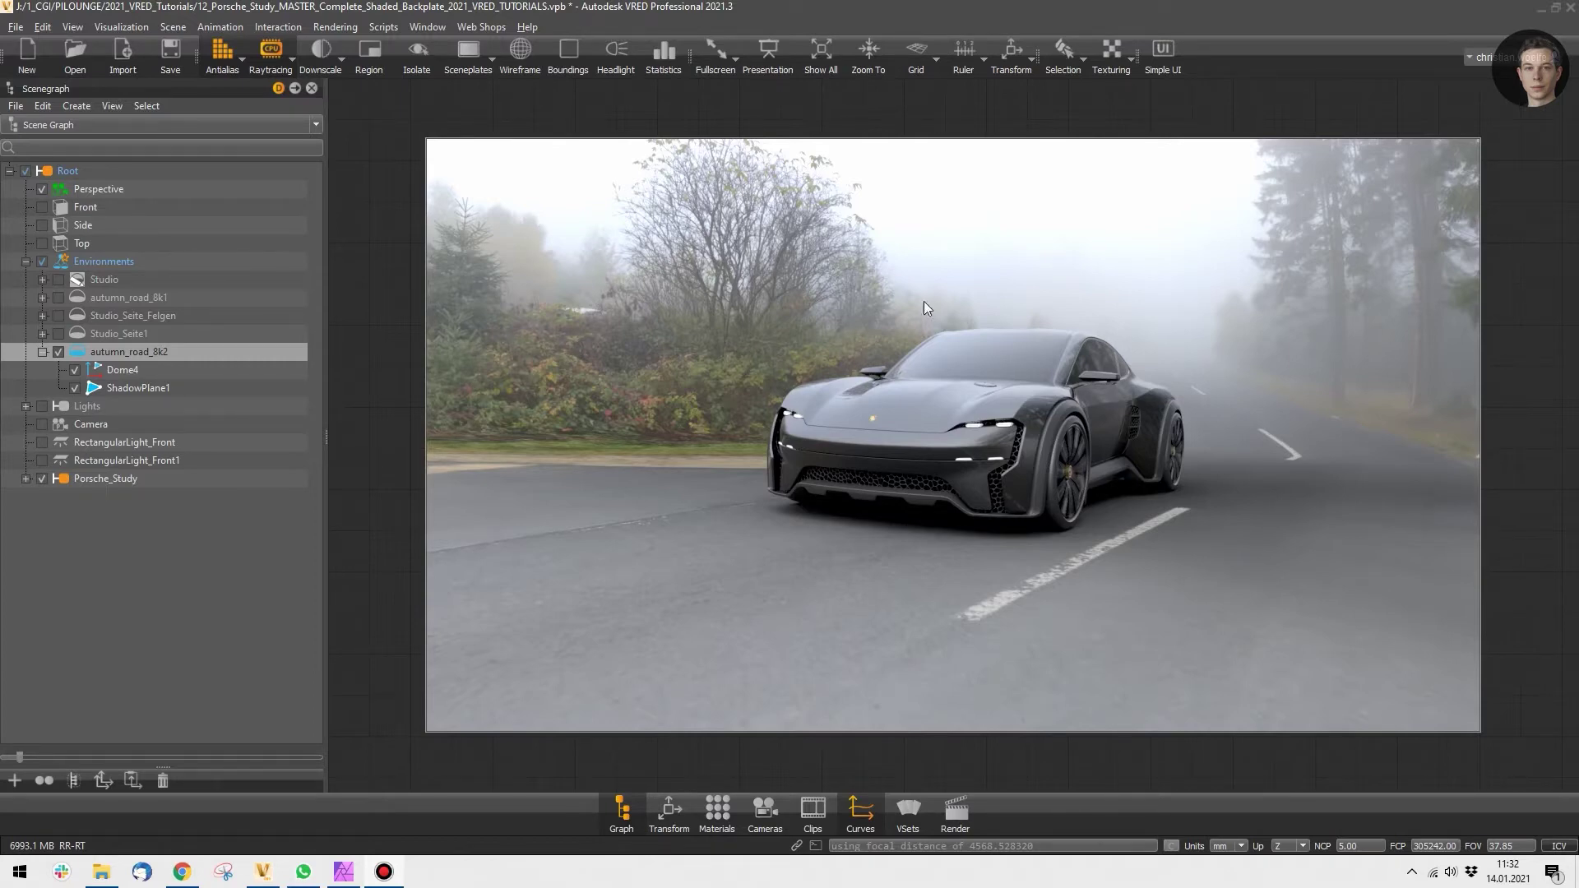
Step: Switch to Affinity Photo and show the hidden pixel layer with the drawn arrows over the 84_hdr_16k panorama
click(345, 877)
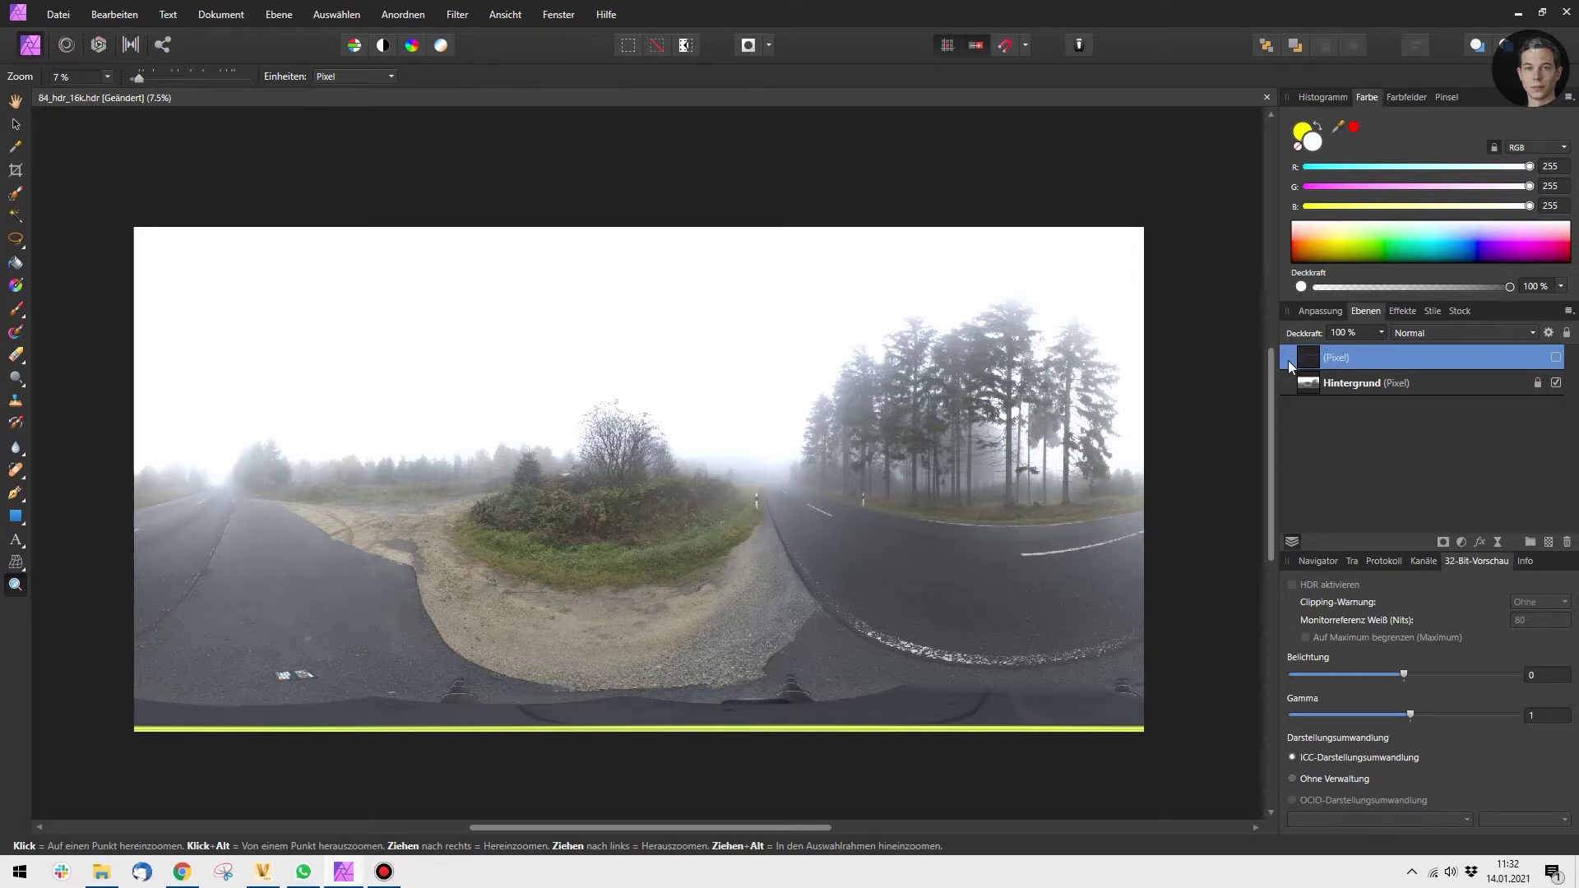
click(1556, 358)
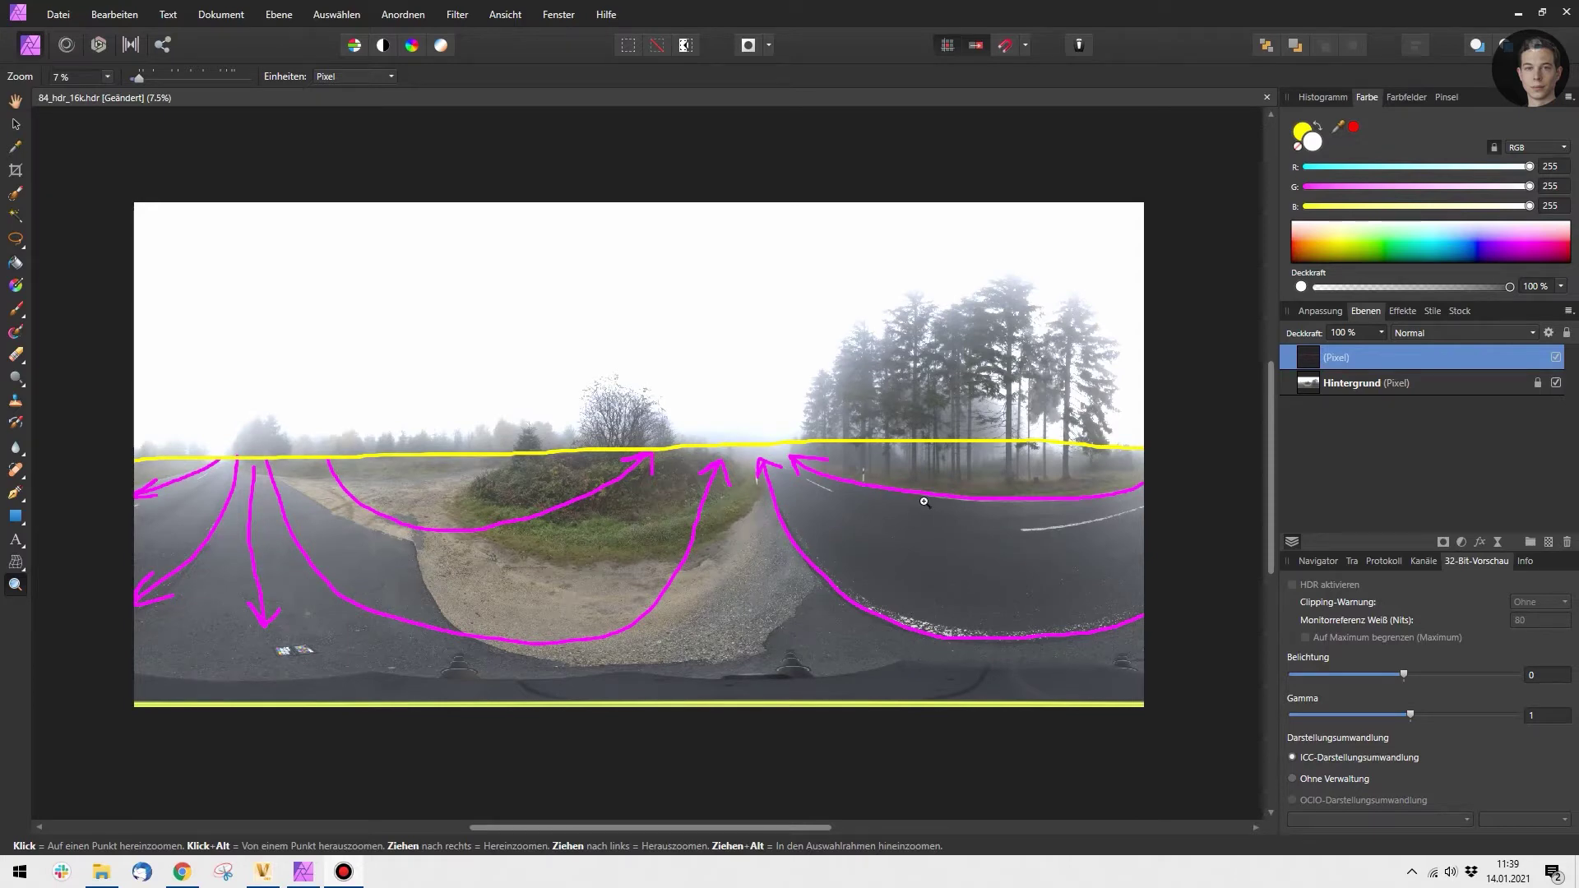
scroll(926, 494, down, 1)
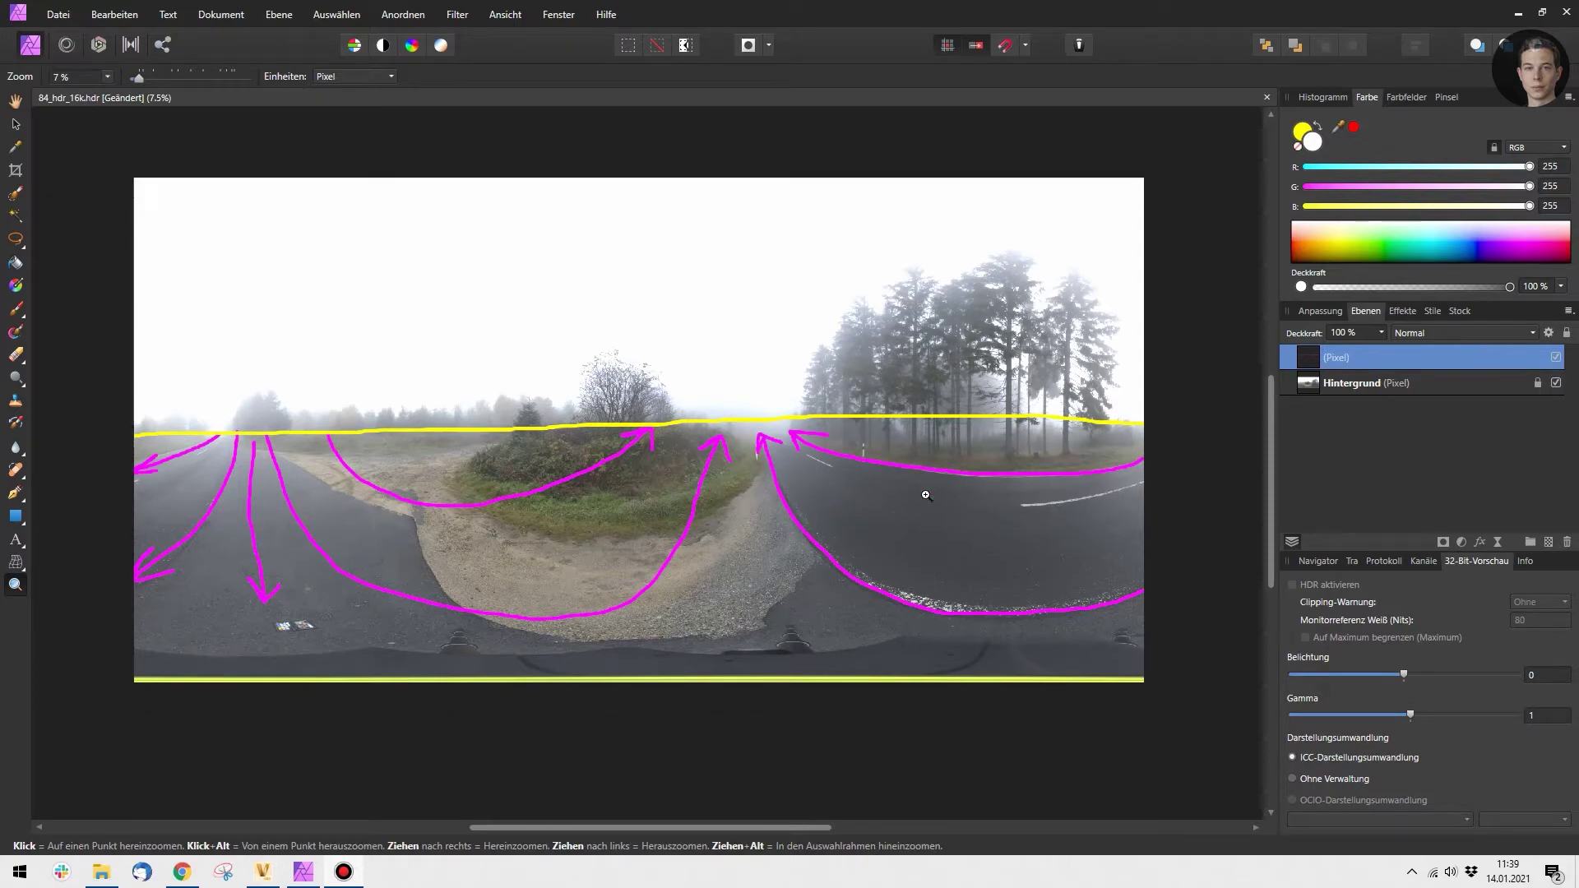
Step: Switch to VRED and open the Perspective camera's motion blur settings beside a close view of the car's front wheel
click(263, 879)
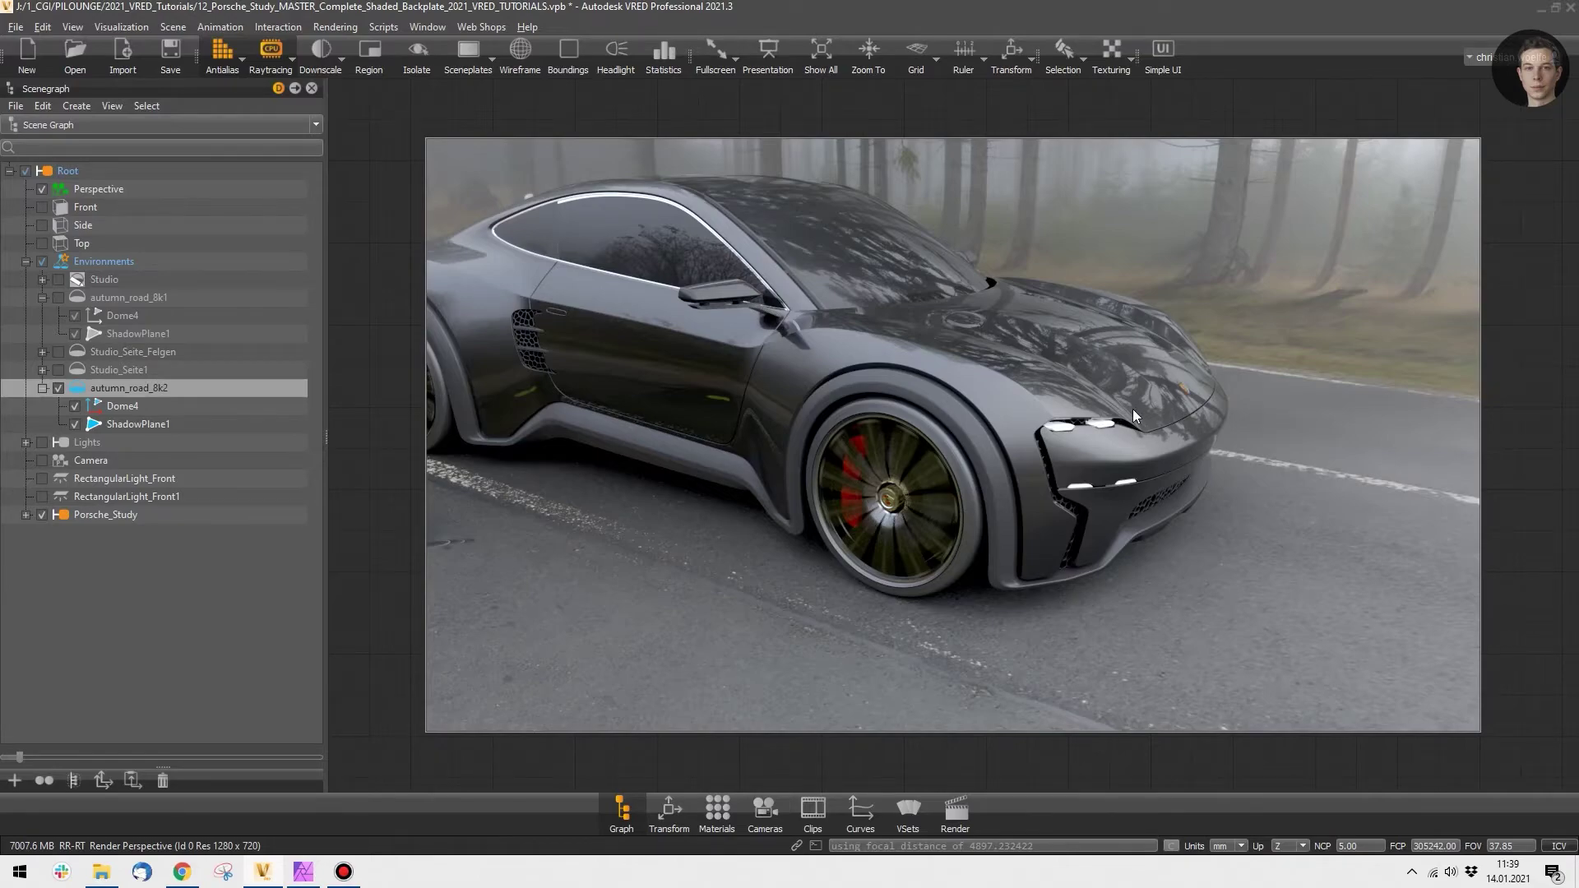
drag(1132, 408, 858, 395)
drag(1275, 415, 959, 429)
click(778, 812)
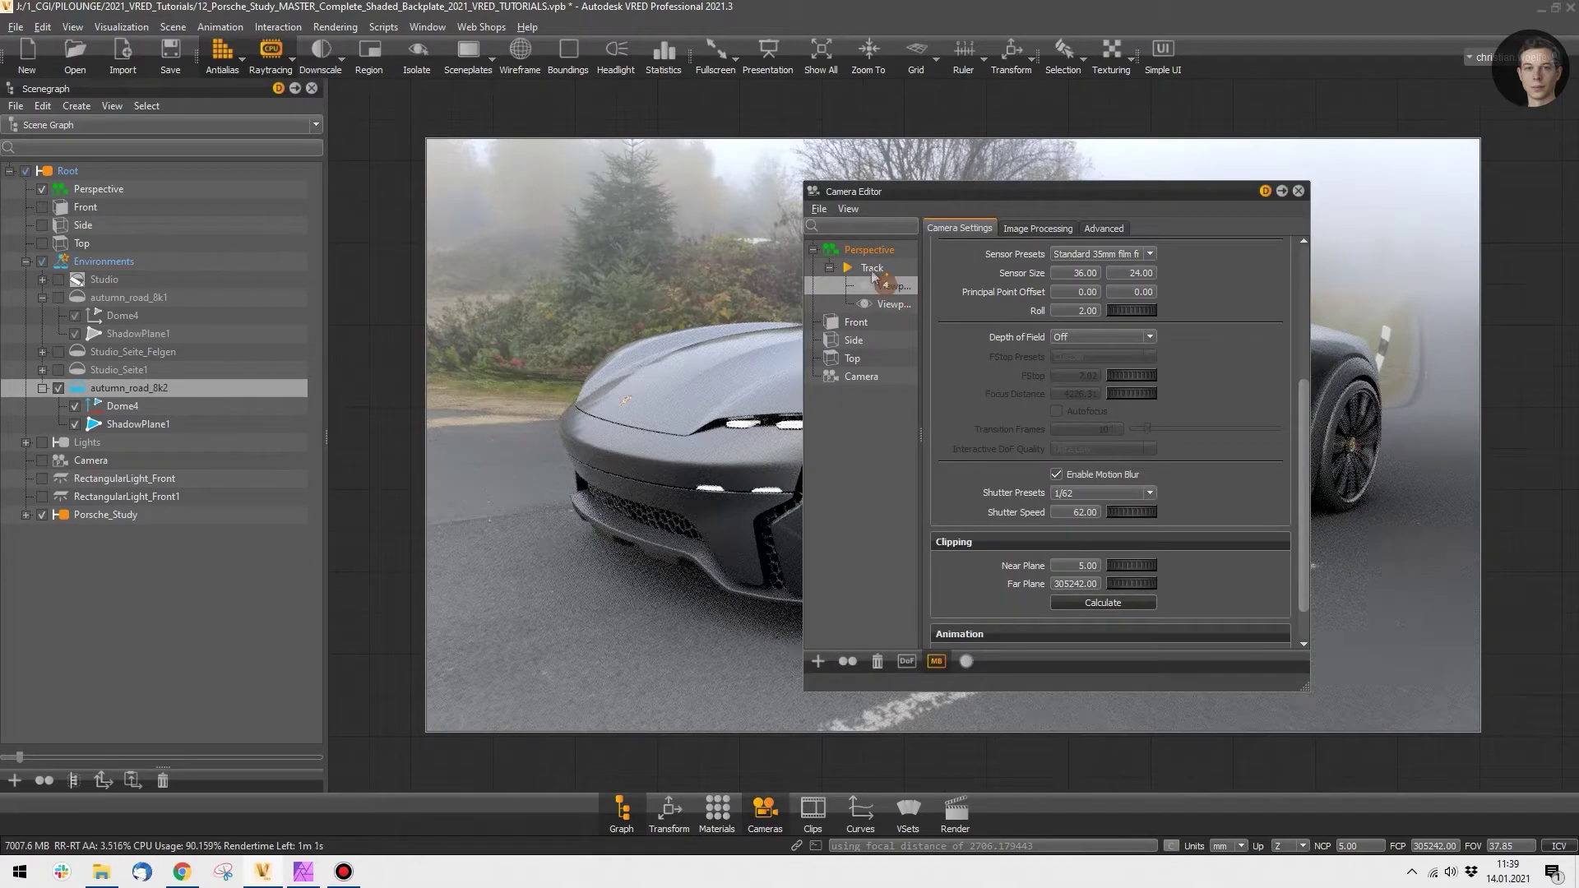
click(935, 663)
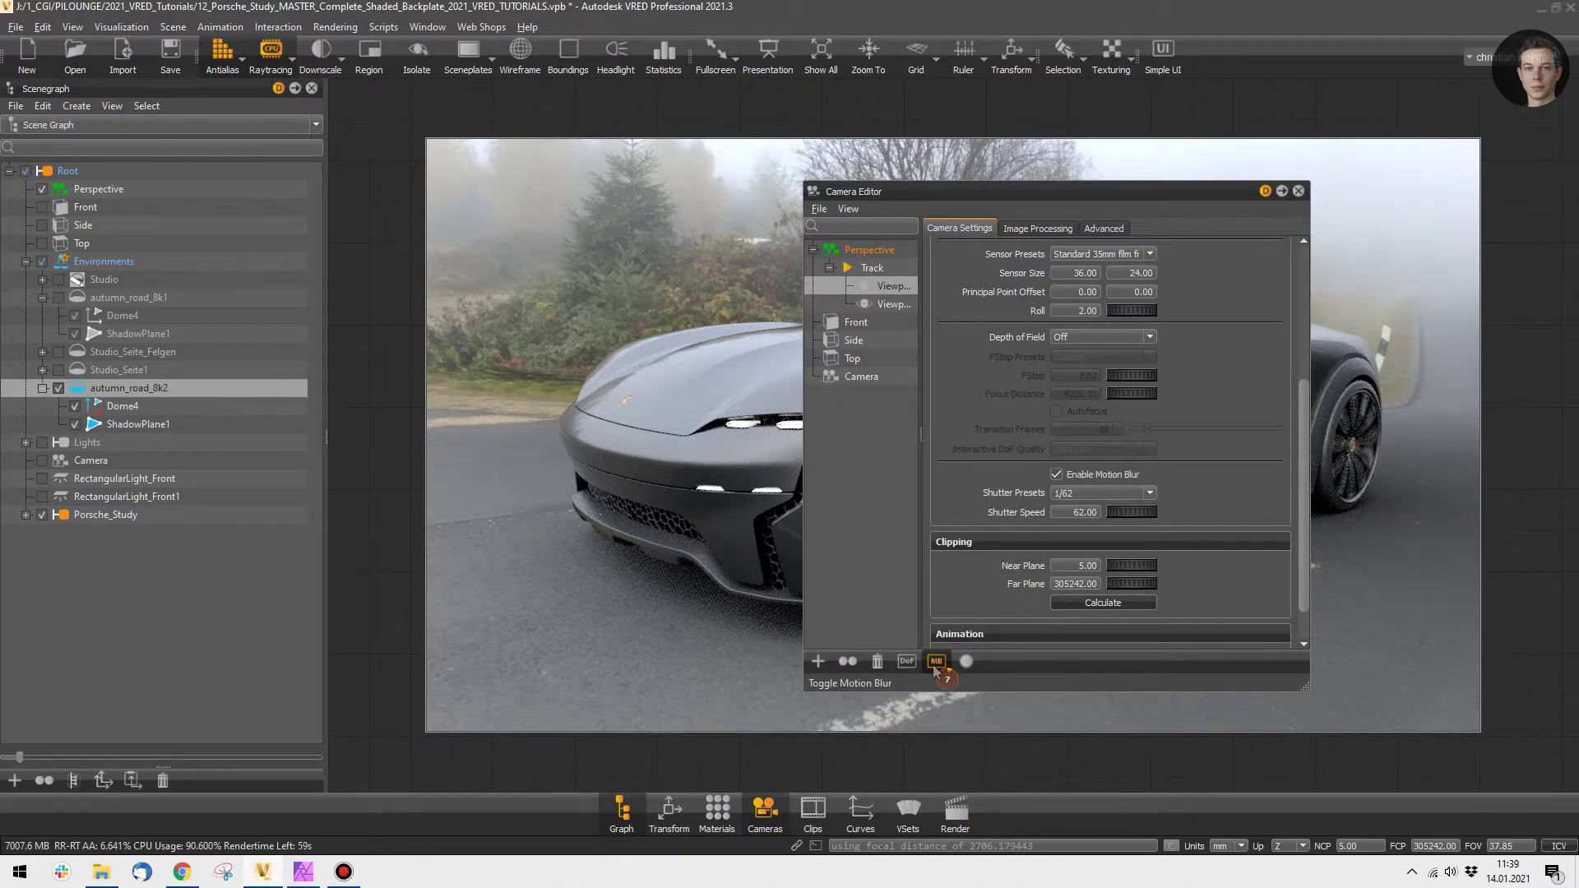
drag(1306, 464, 1307, 495)
drag(1069, 191, 620, 127)
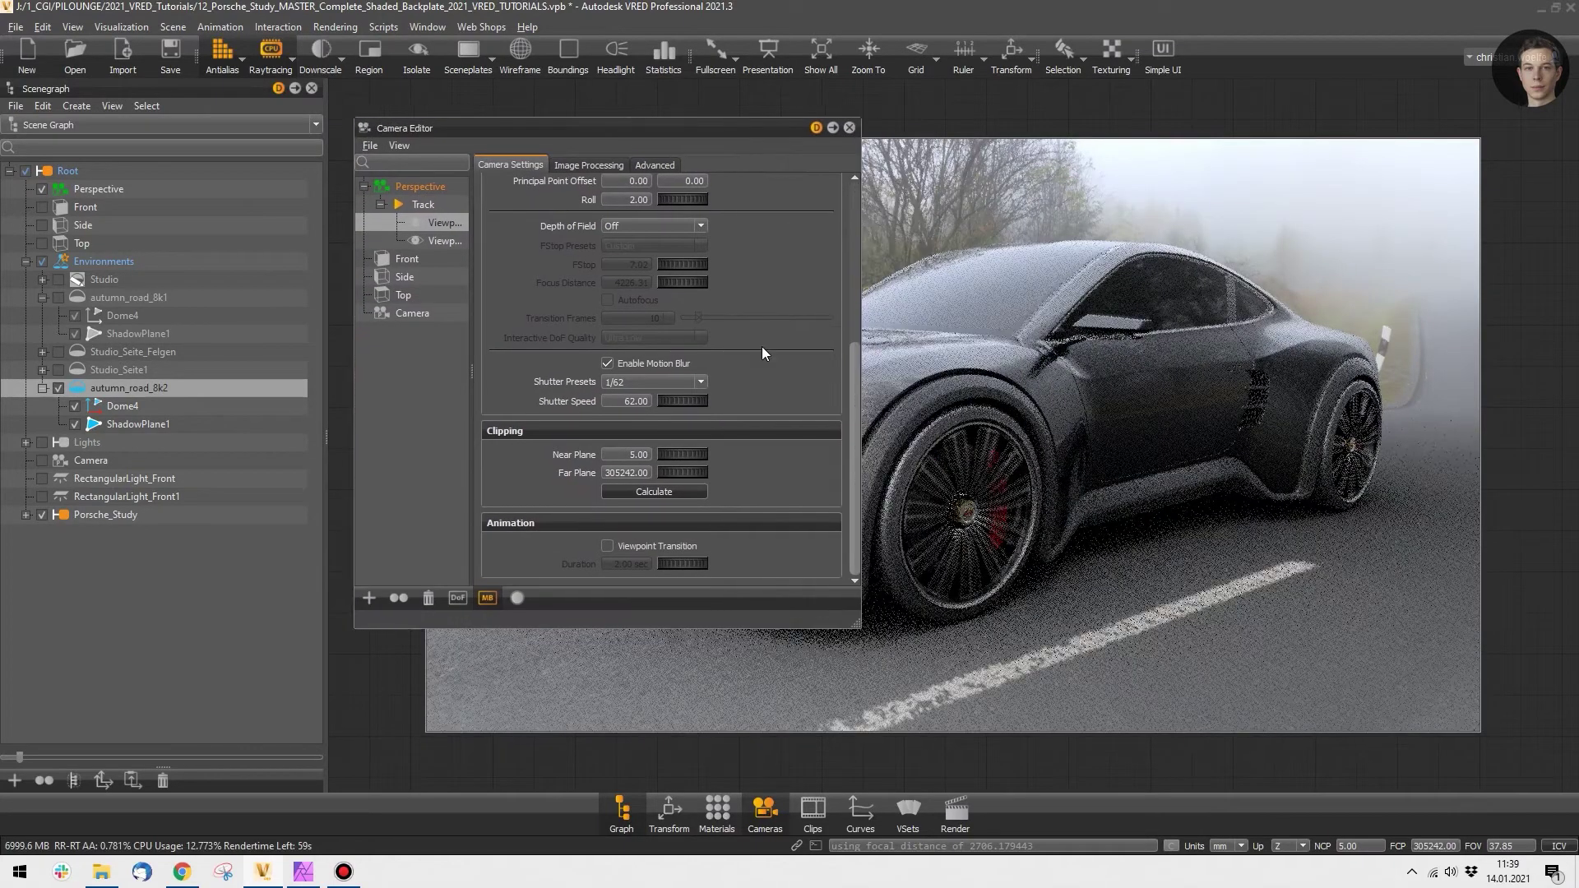
click(773, 347)
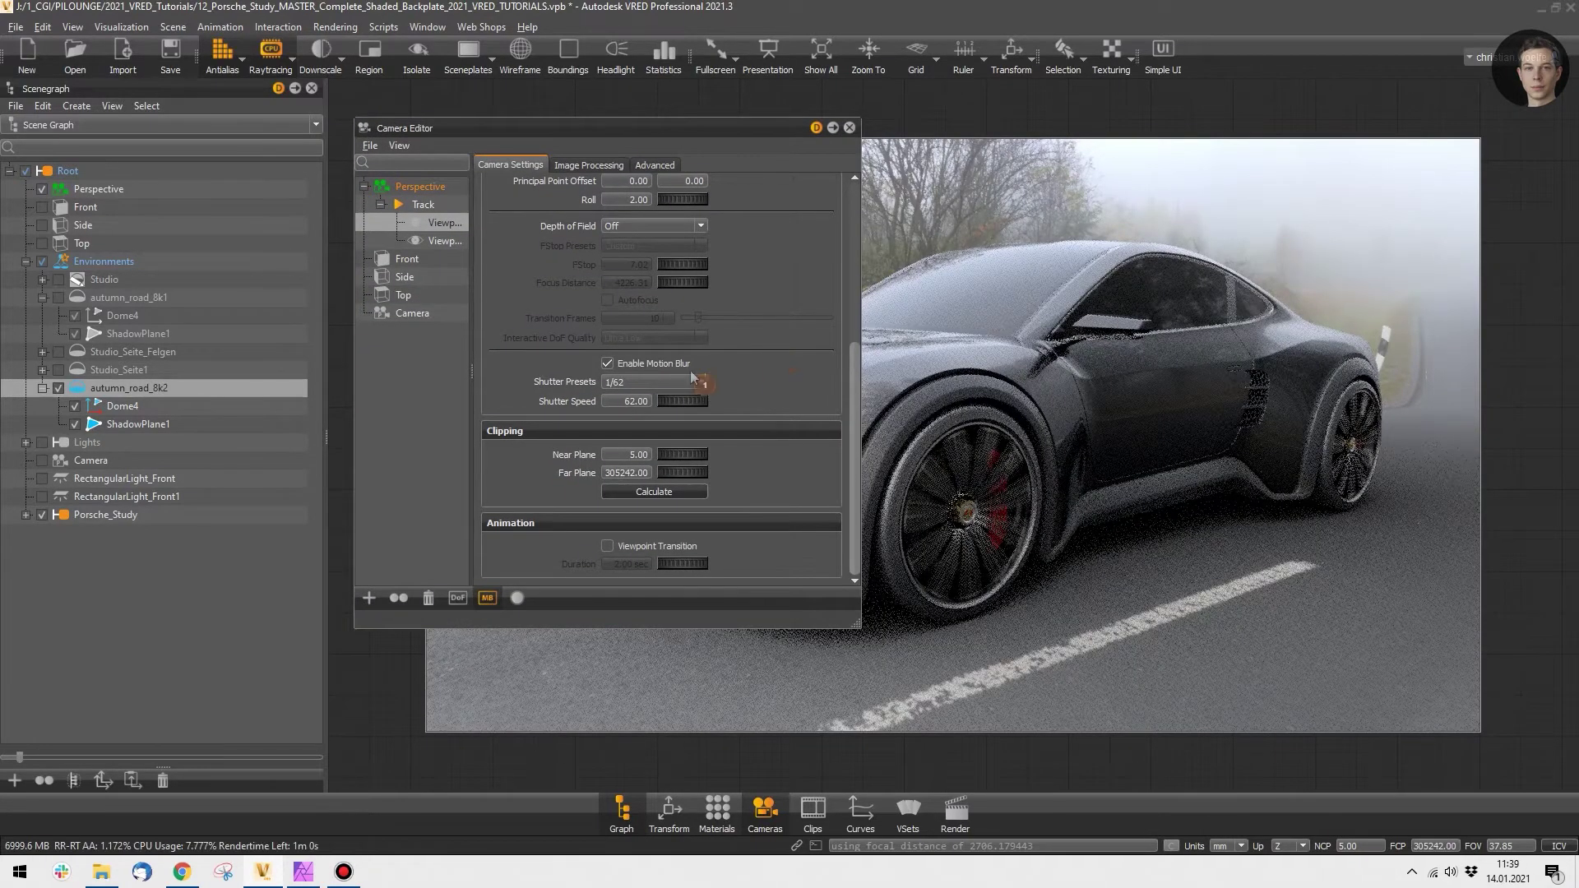
right_click(572, 387)
click(571, 388)
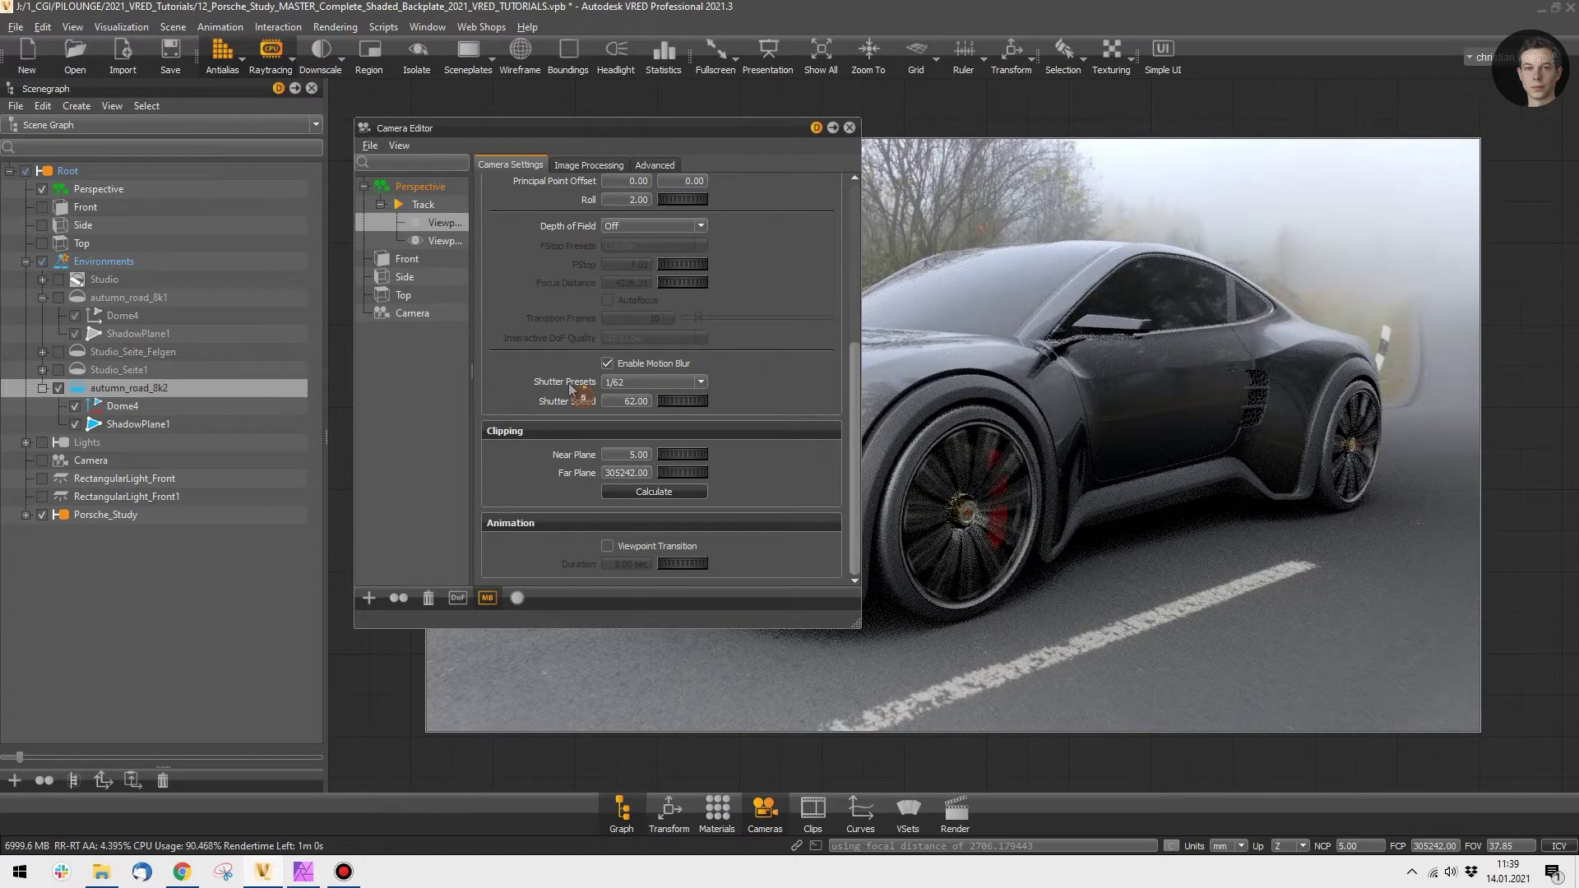
click(572, 389)
click(571, 388)
click(572, 388)
click(571, 388)
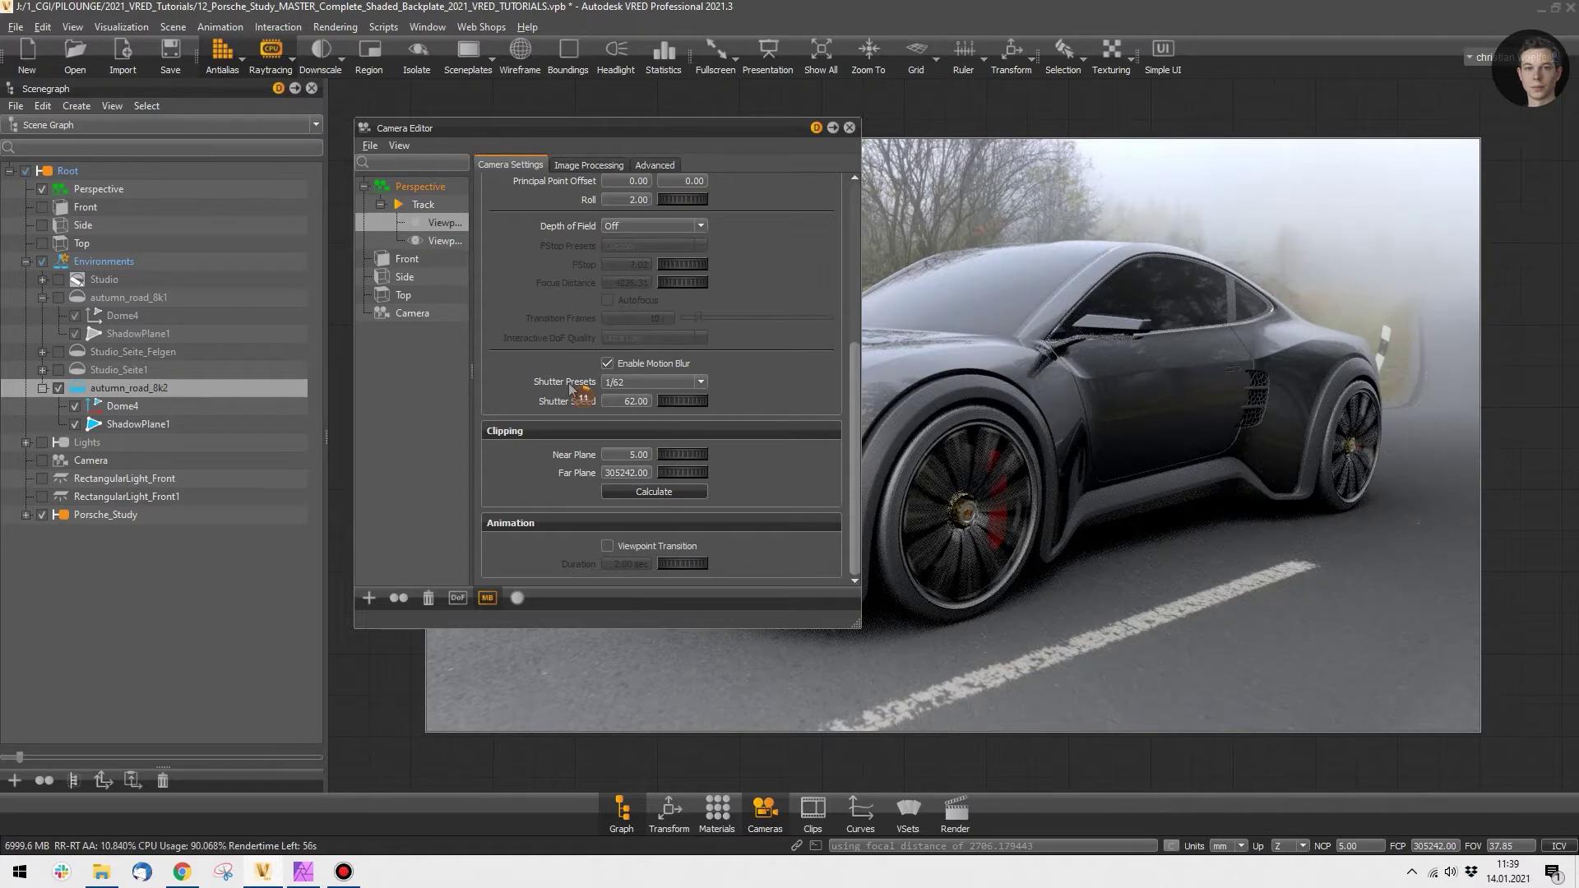
click(572, 388)
click(572, 388)
Step: Try the 1/1000 shutter preset for the camera's motion blur and inspect the spinning front wheel up close
click(639, 395)
click(652, 383)
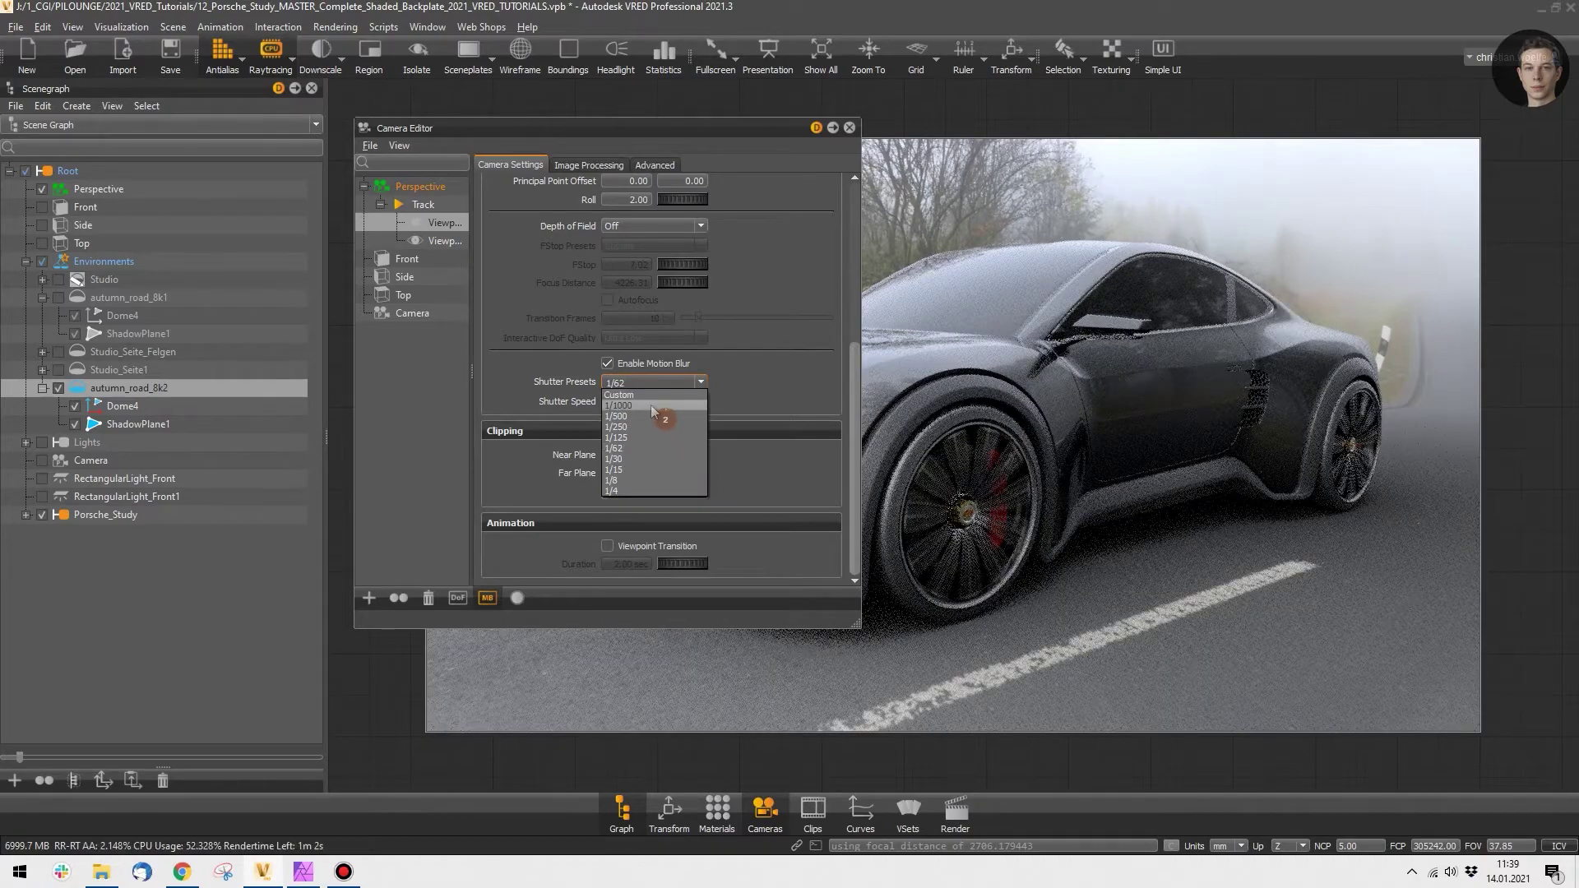
click(652, 404)
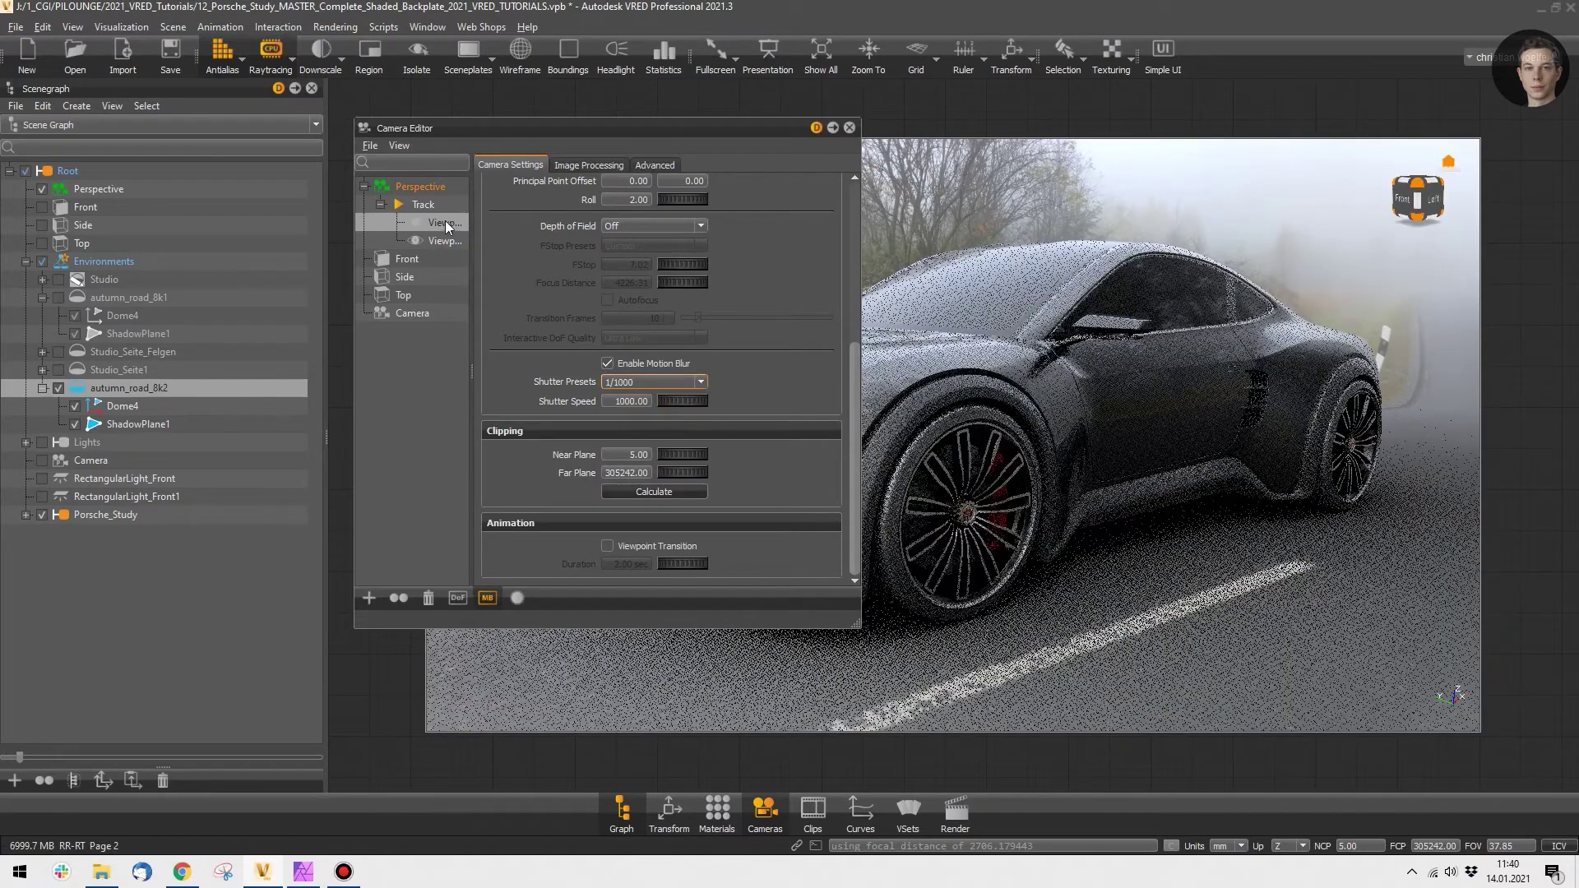
double_click(445, 222)
right_drag(1156, 426, 1173, 506)
drag(1173, 506, 1114, 435)
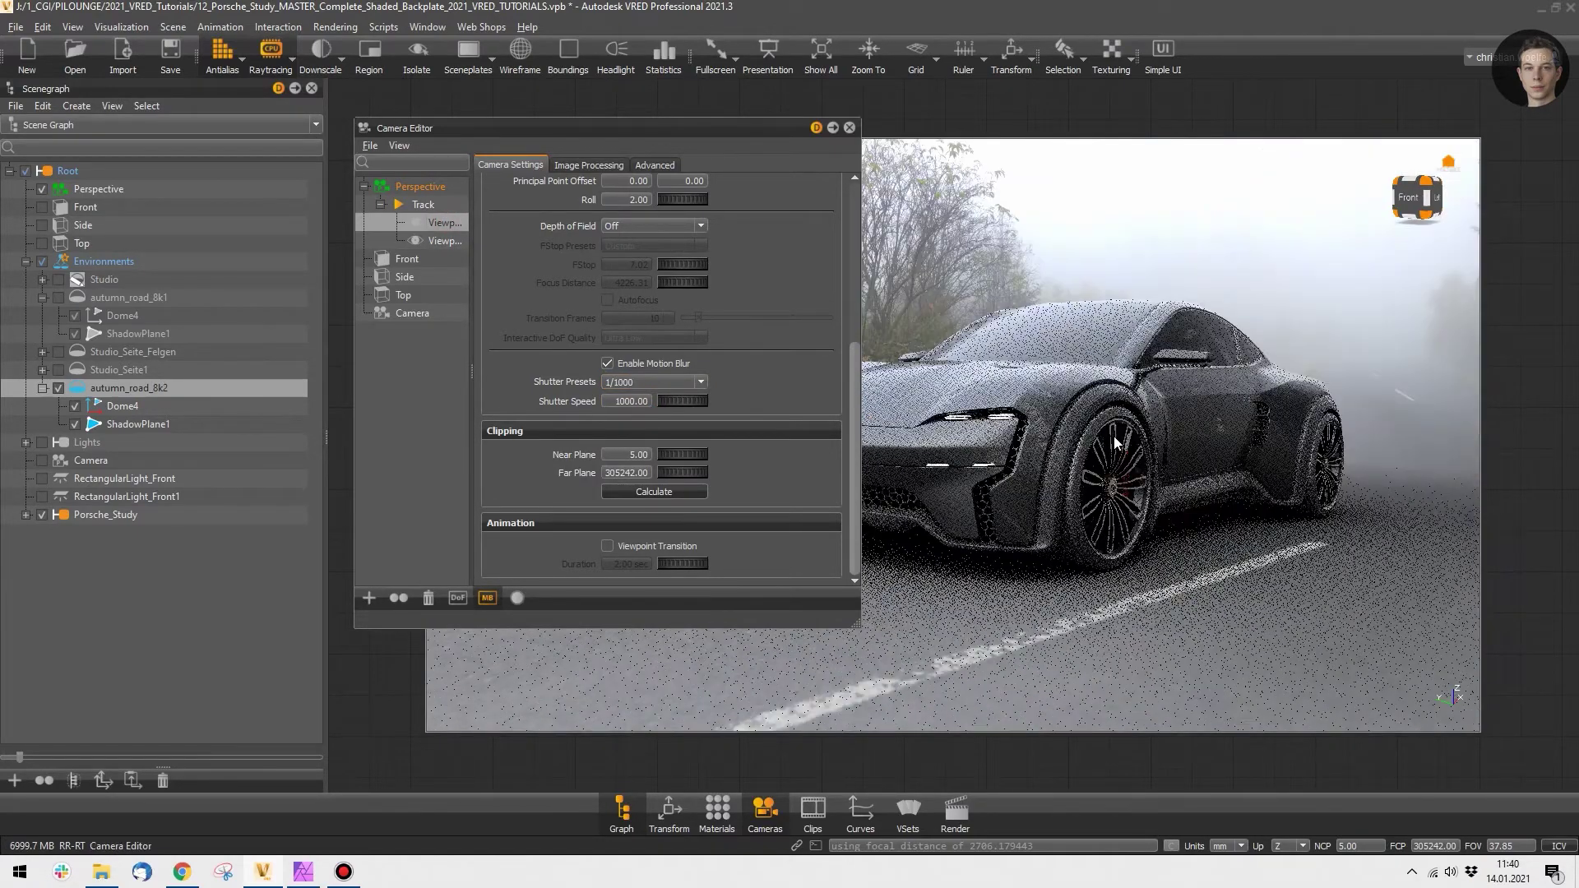
right_drag(1114, 436, 1208, 520)
drag(1207, 519, 1059, 495)
right_drag(1060, 495, 1192, 525)
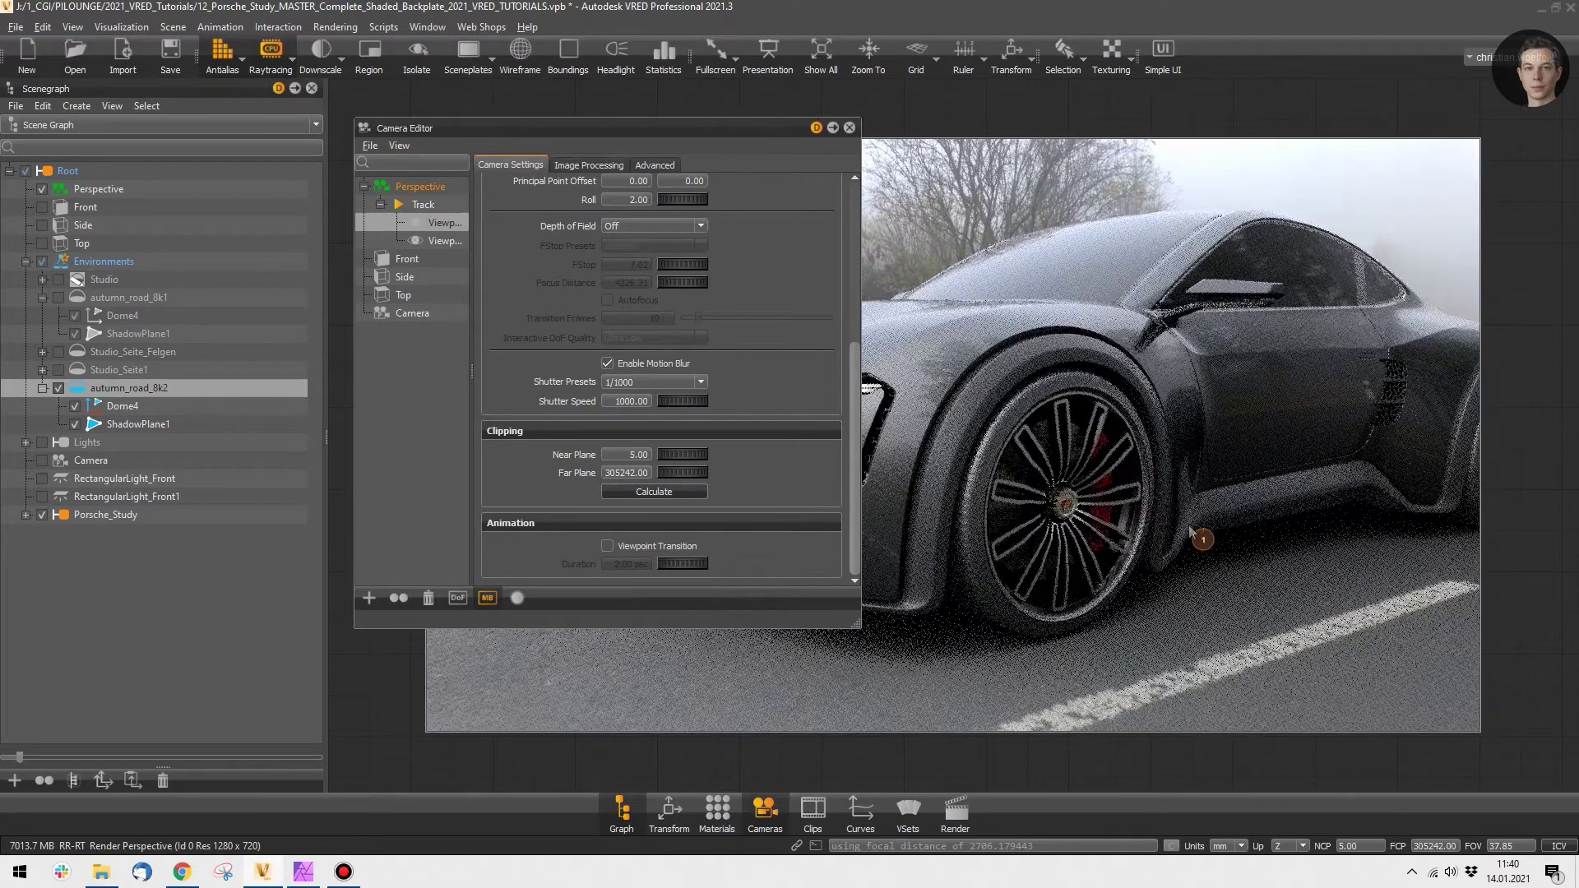
Step: Try the 1/250 shutter preset and inspect the blur on the front wheel up close
click(629, 381)
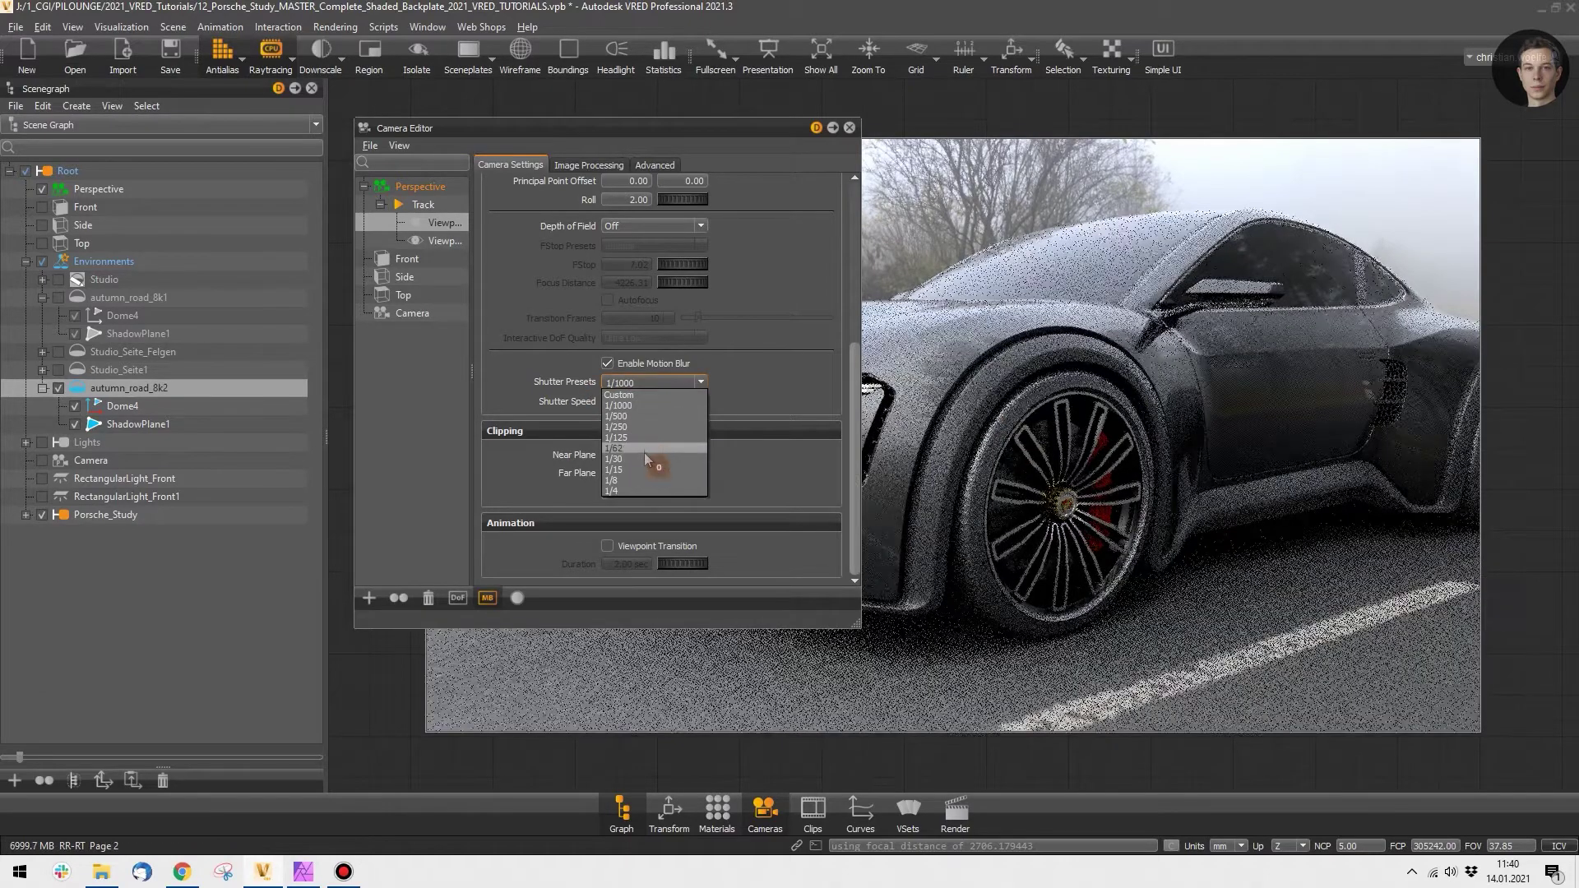
click(640, 430)
double_click(437, 220)
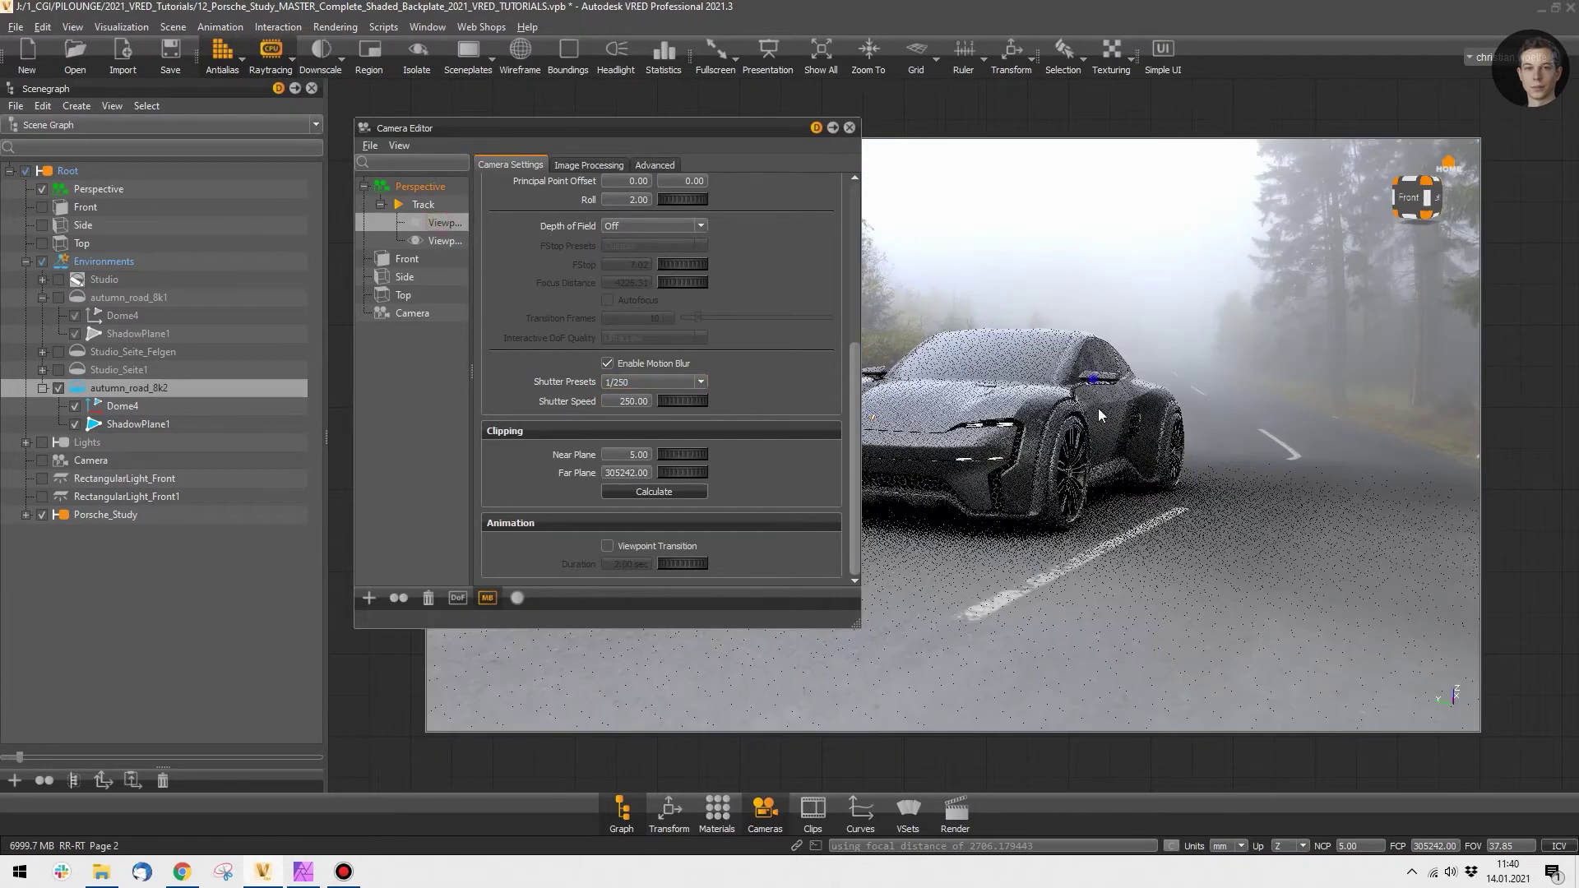
alt+drag(1112, 492, 808, 486)
alt+middle_drag(1177, 509, 1235, 500)
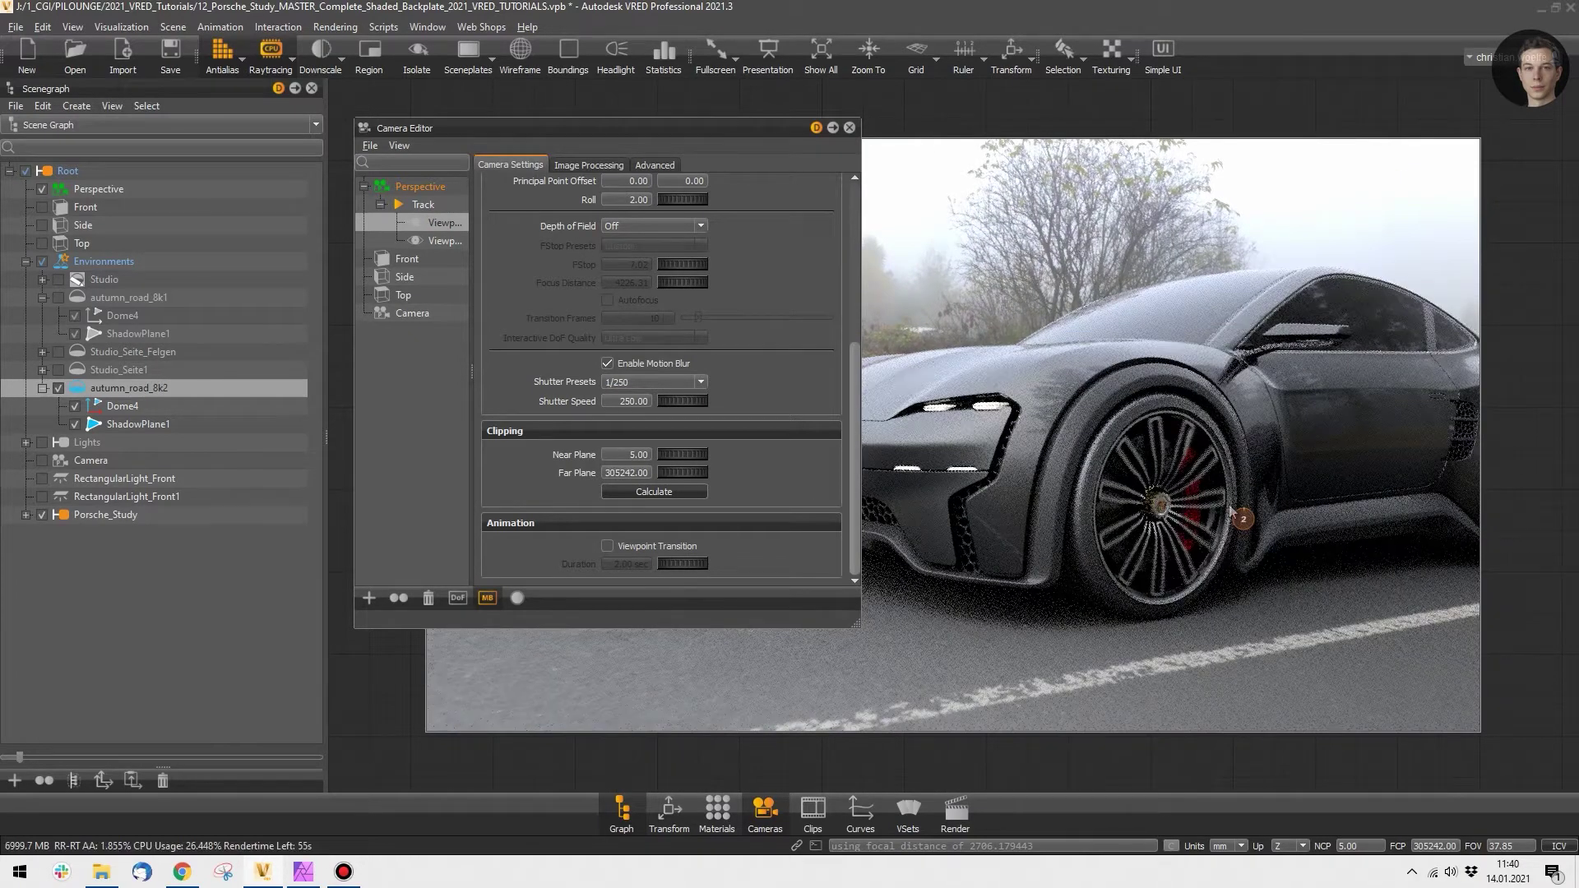
Step: Set the shutter preset to 1/62, restore the first saved viewpoint and close the camera settings
click(659, 382)
click(649, 448)
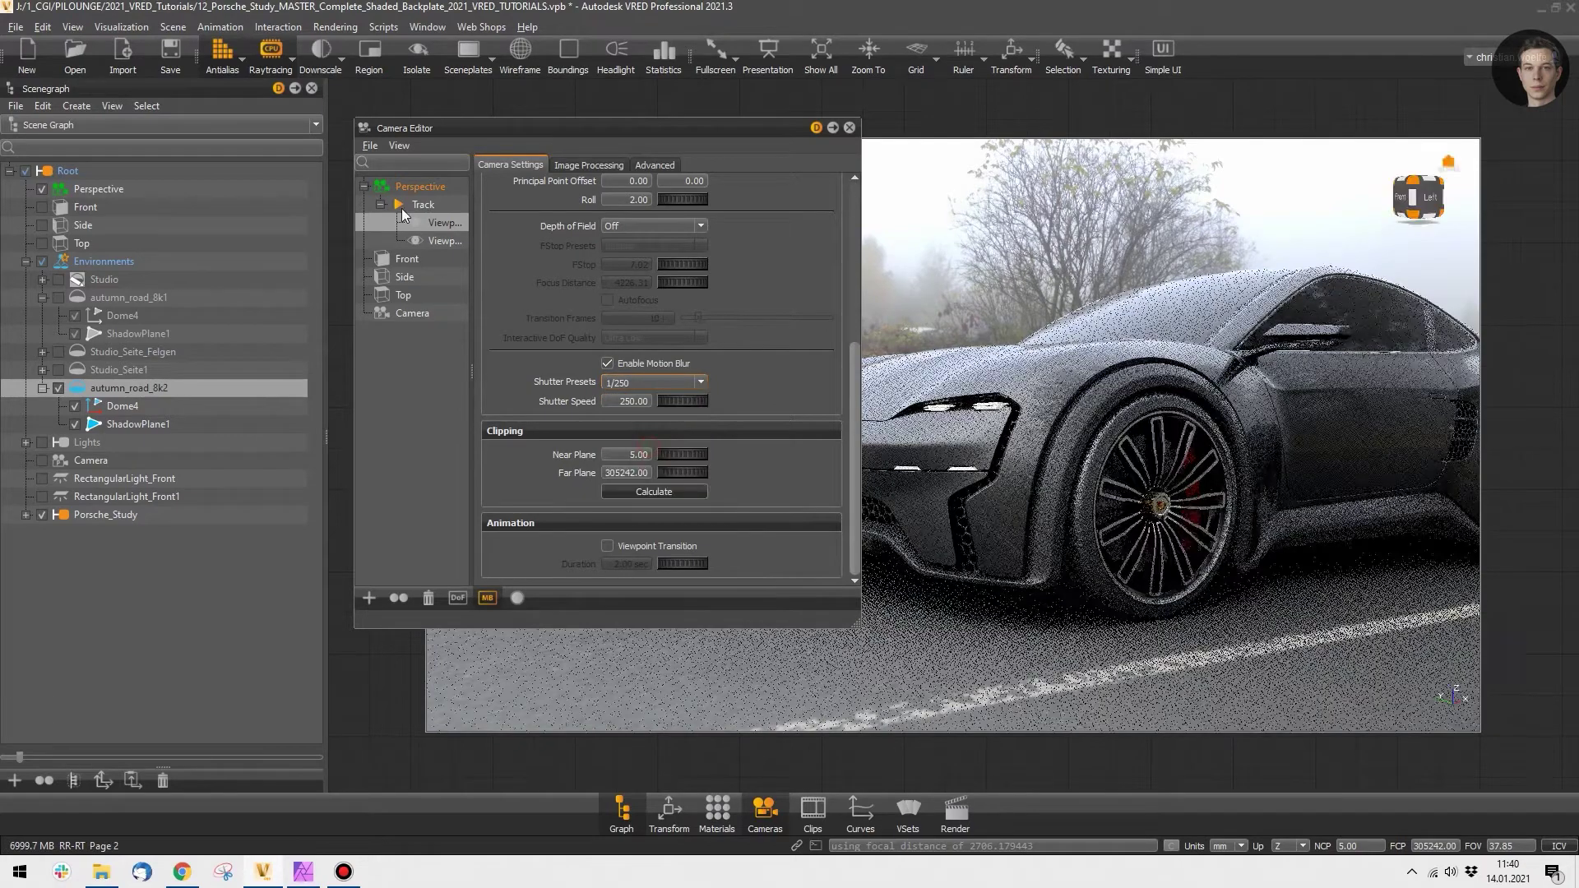
double_click(444, 224)
click(849, 128)
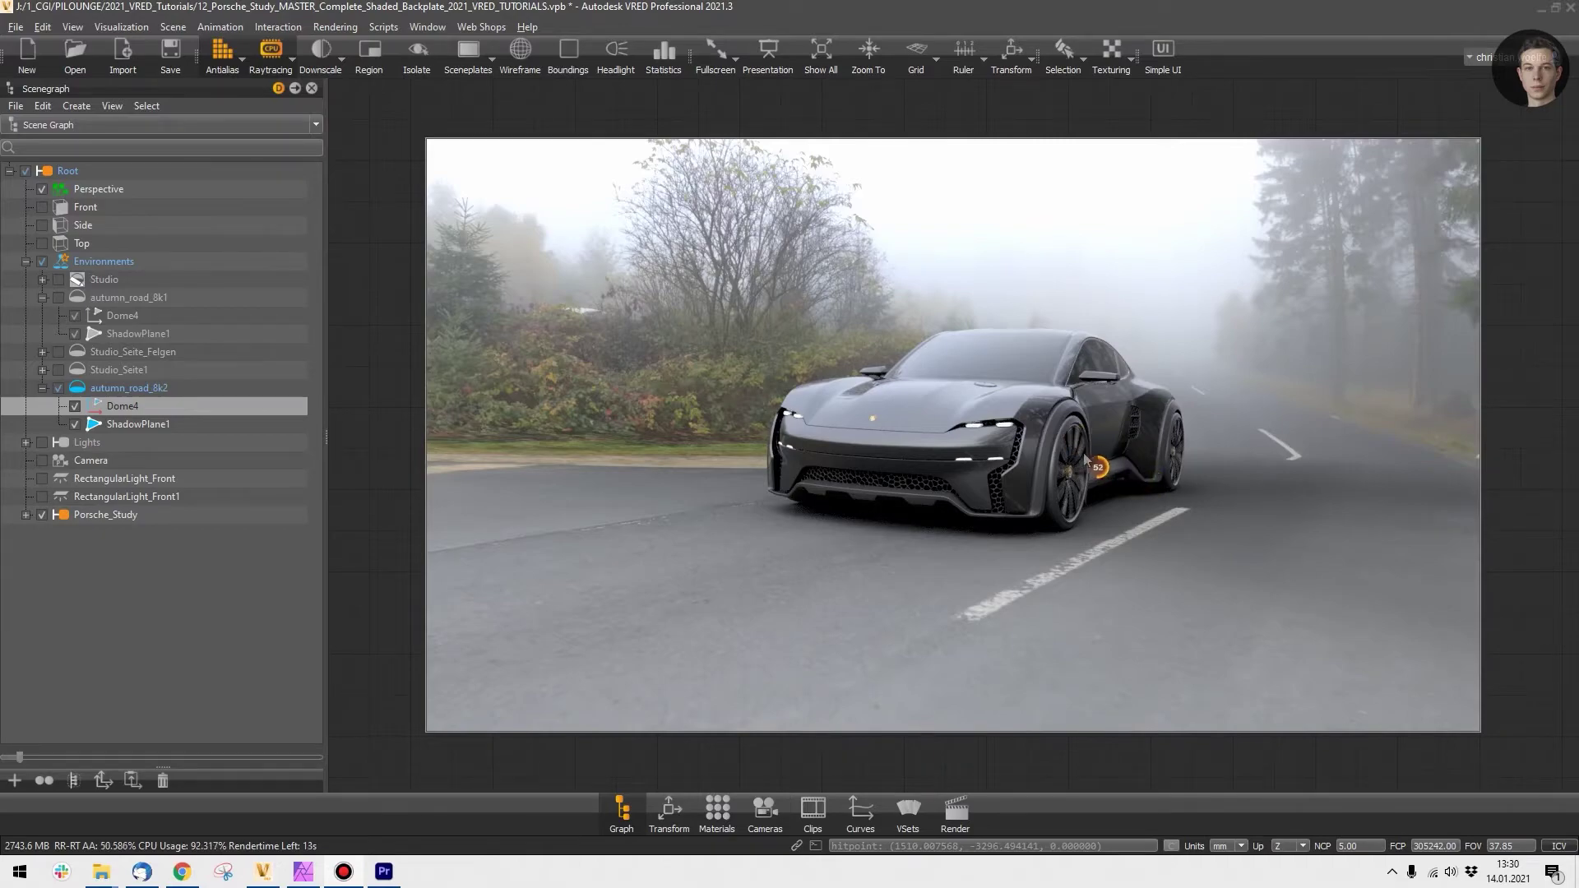
Step: Turn off antialiasing and view the whole autumn_road_8k2 dome with the car from outside
drag(1008, 458, 1041, 319)
right_drag(1063, 287, 1036, 464)
right_drag(954, 411, 972, 501)
drag(973, 507, 944, 419)
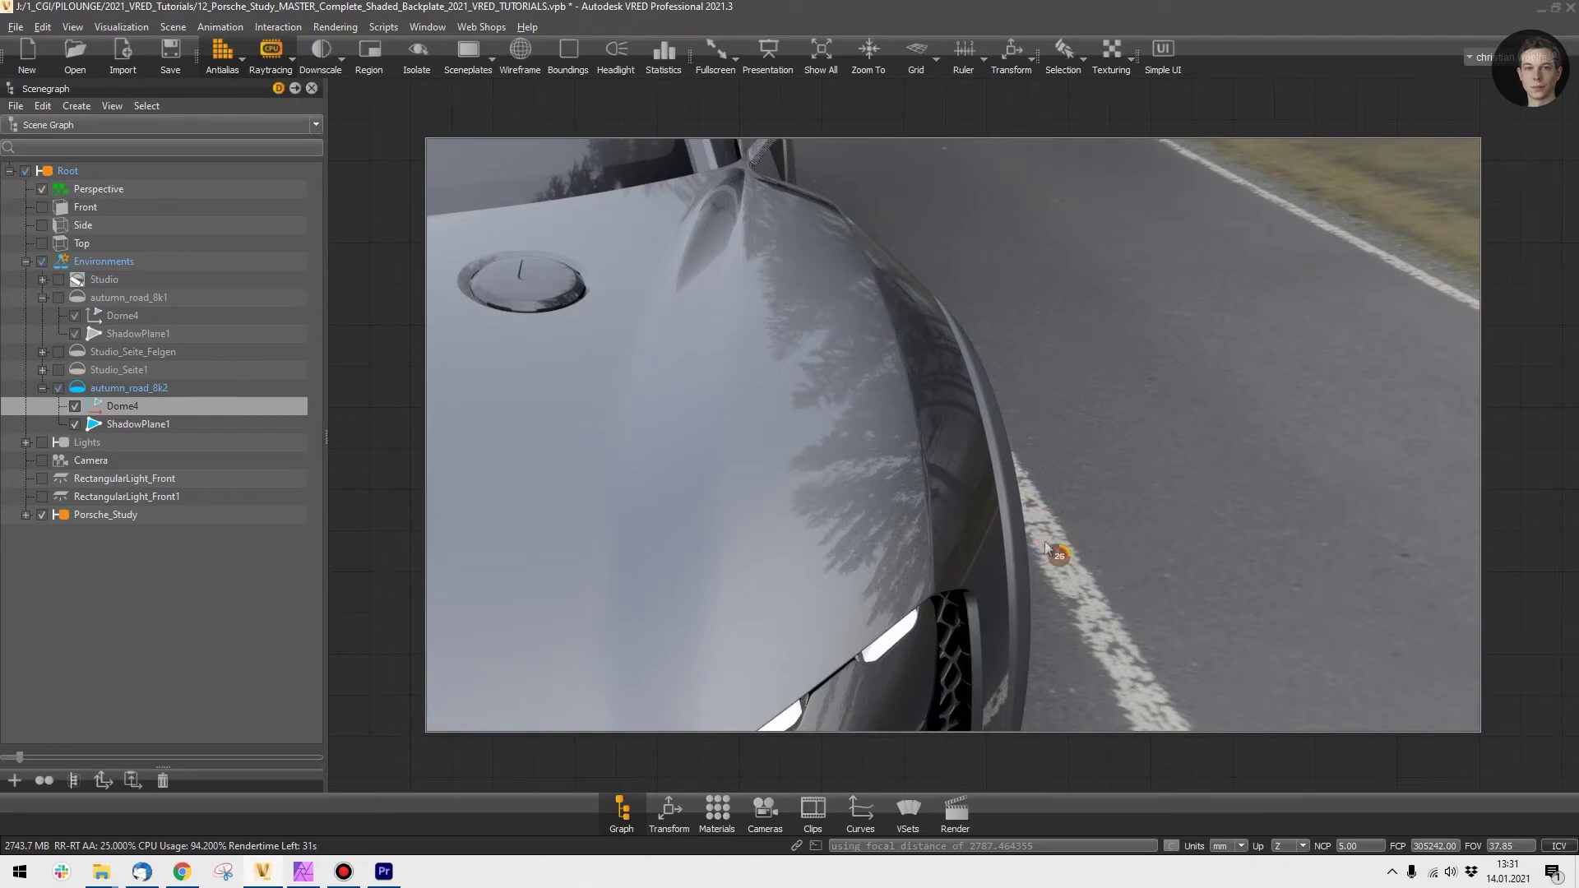
scroll(946, 510, down, 10)
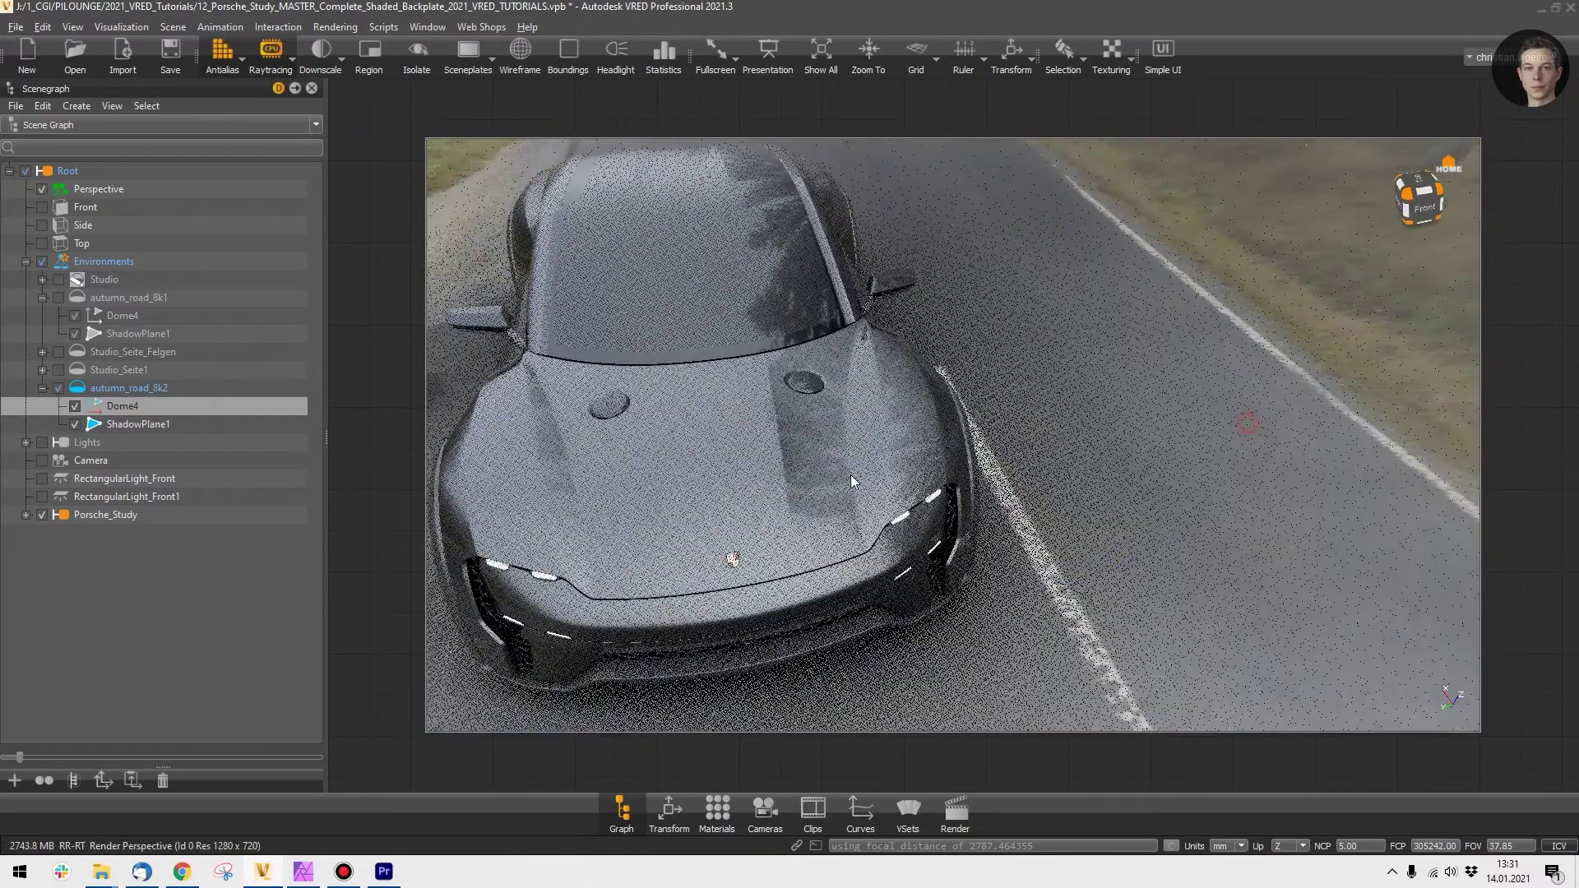
scroll(905, 567, down, 10)
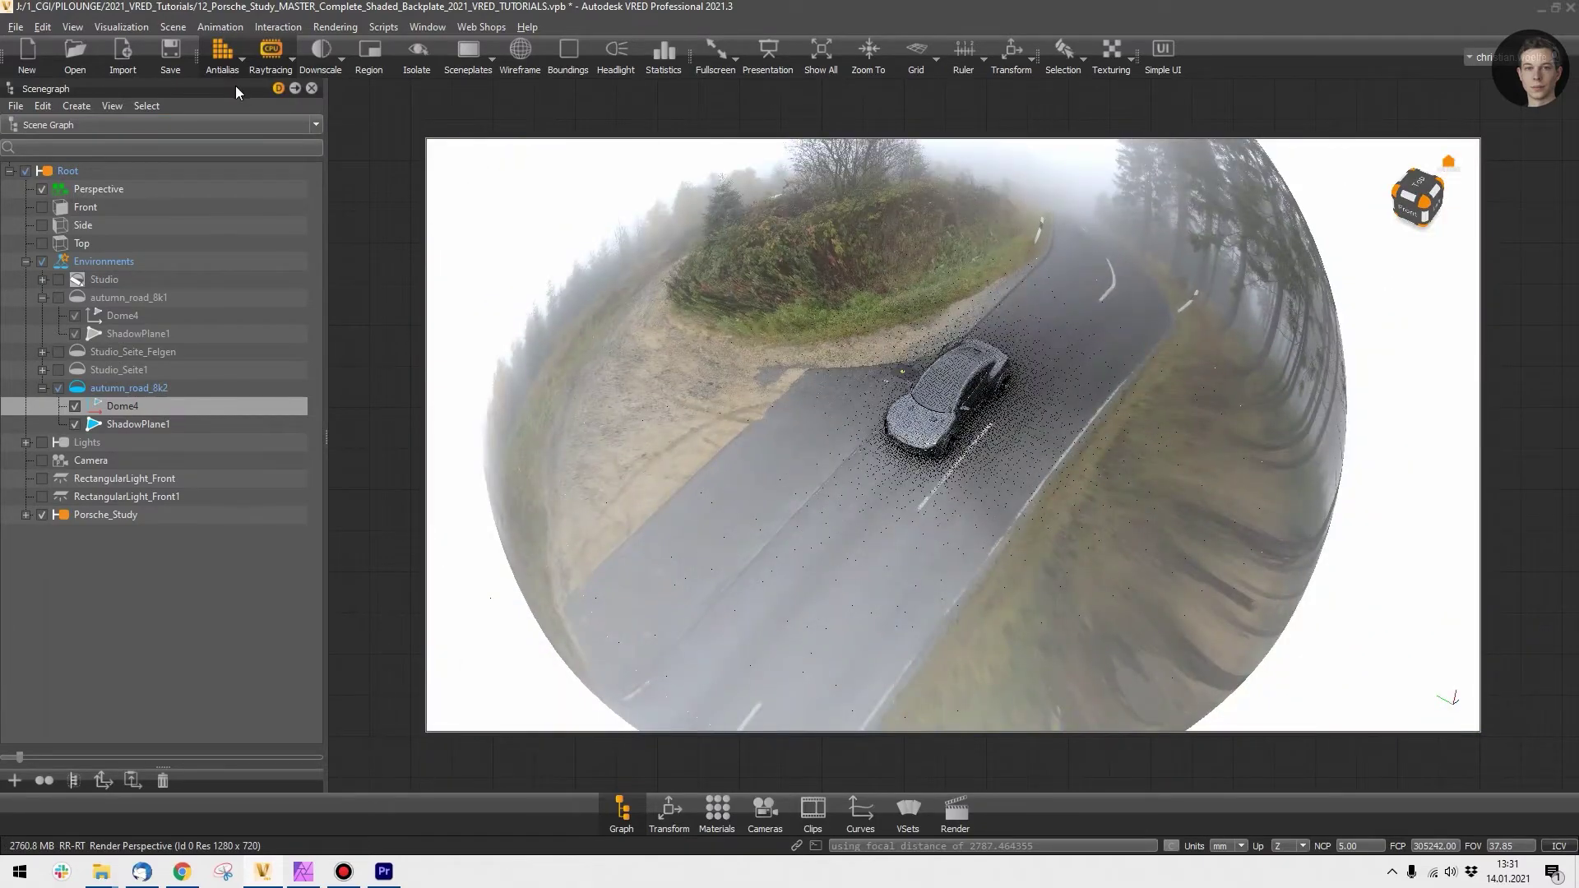
click(222, 54)
scroll(987, 423, down, 5)
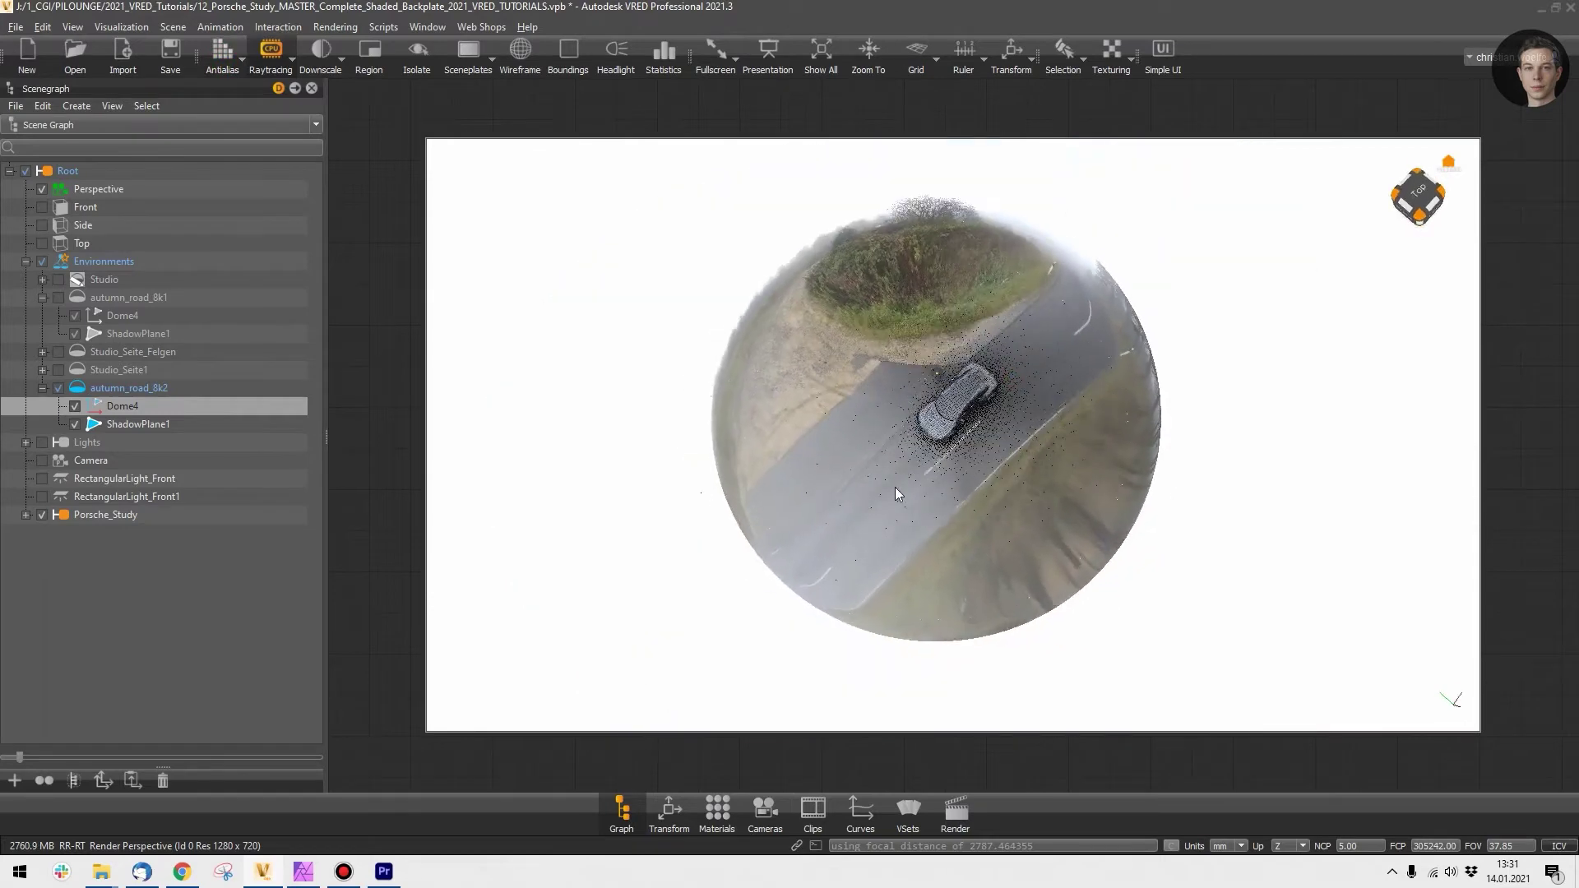
drag(896, 493, 1027, 426)
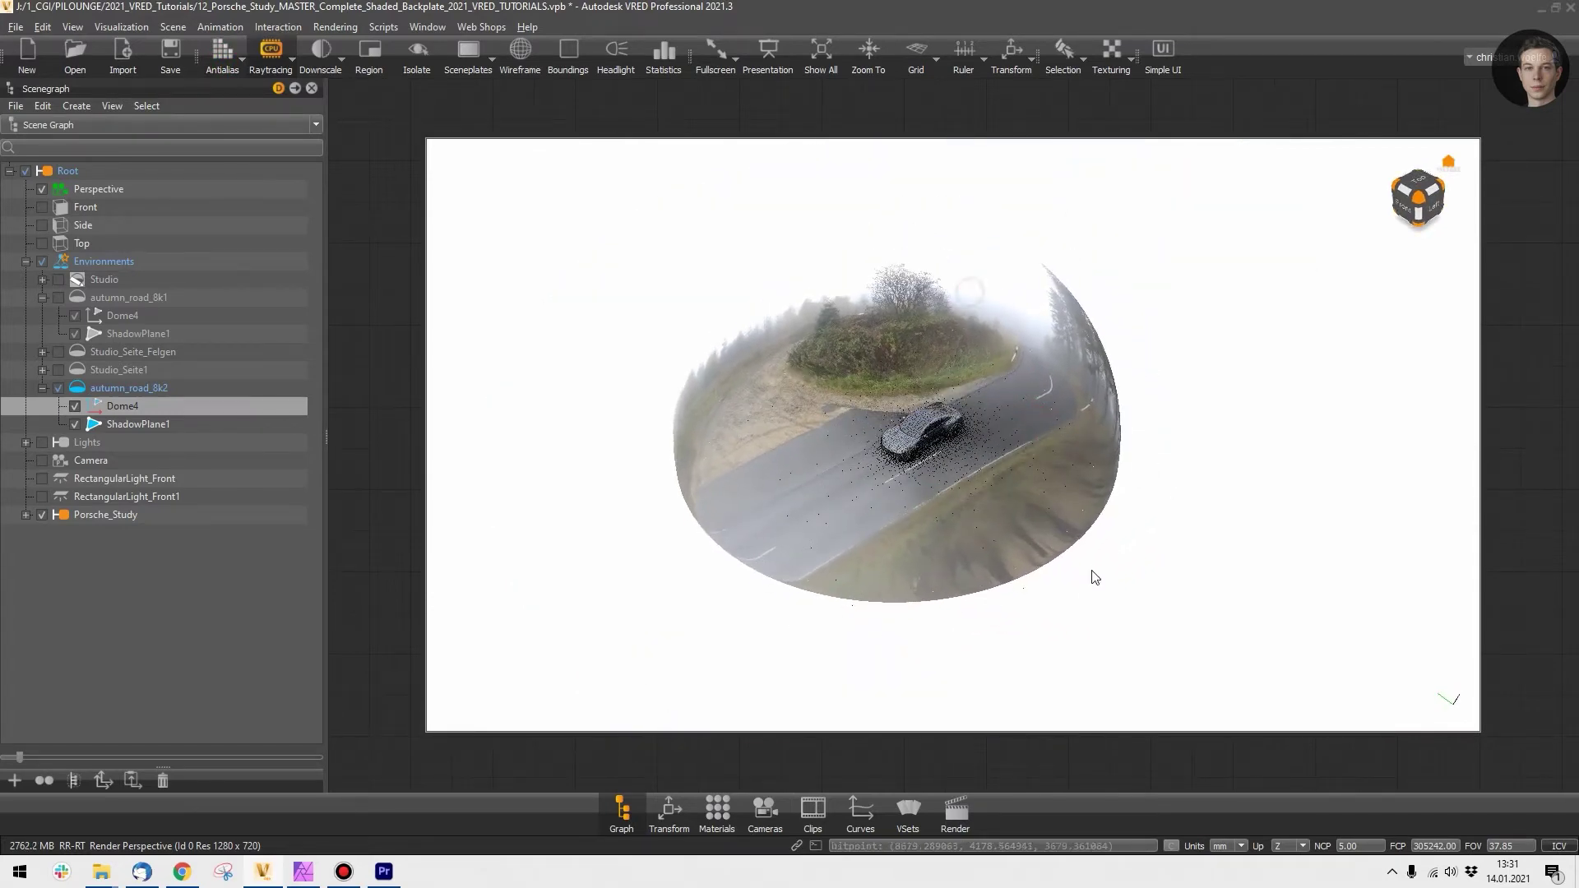
Step: Set the Center X of the autumn_road_8k2 environment to 1500
click(726, 817)
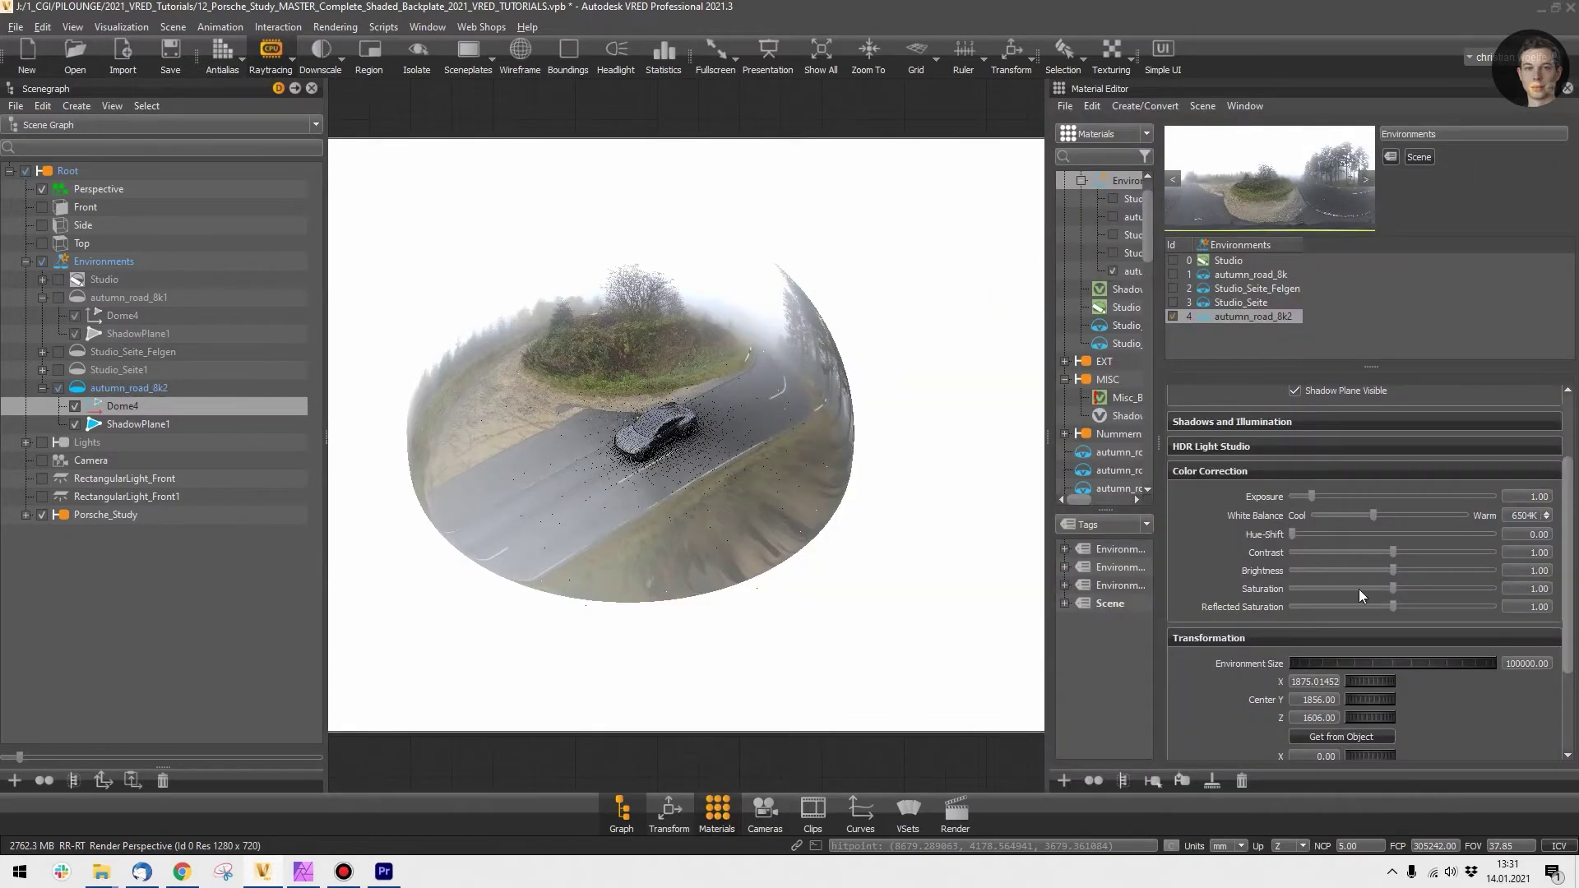
drag(1359, 682, 1578, 592)
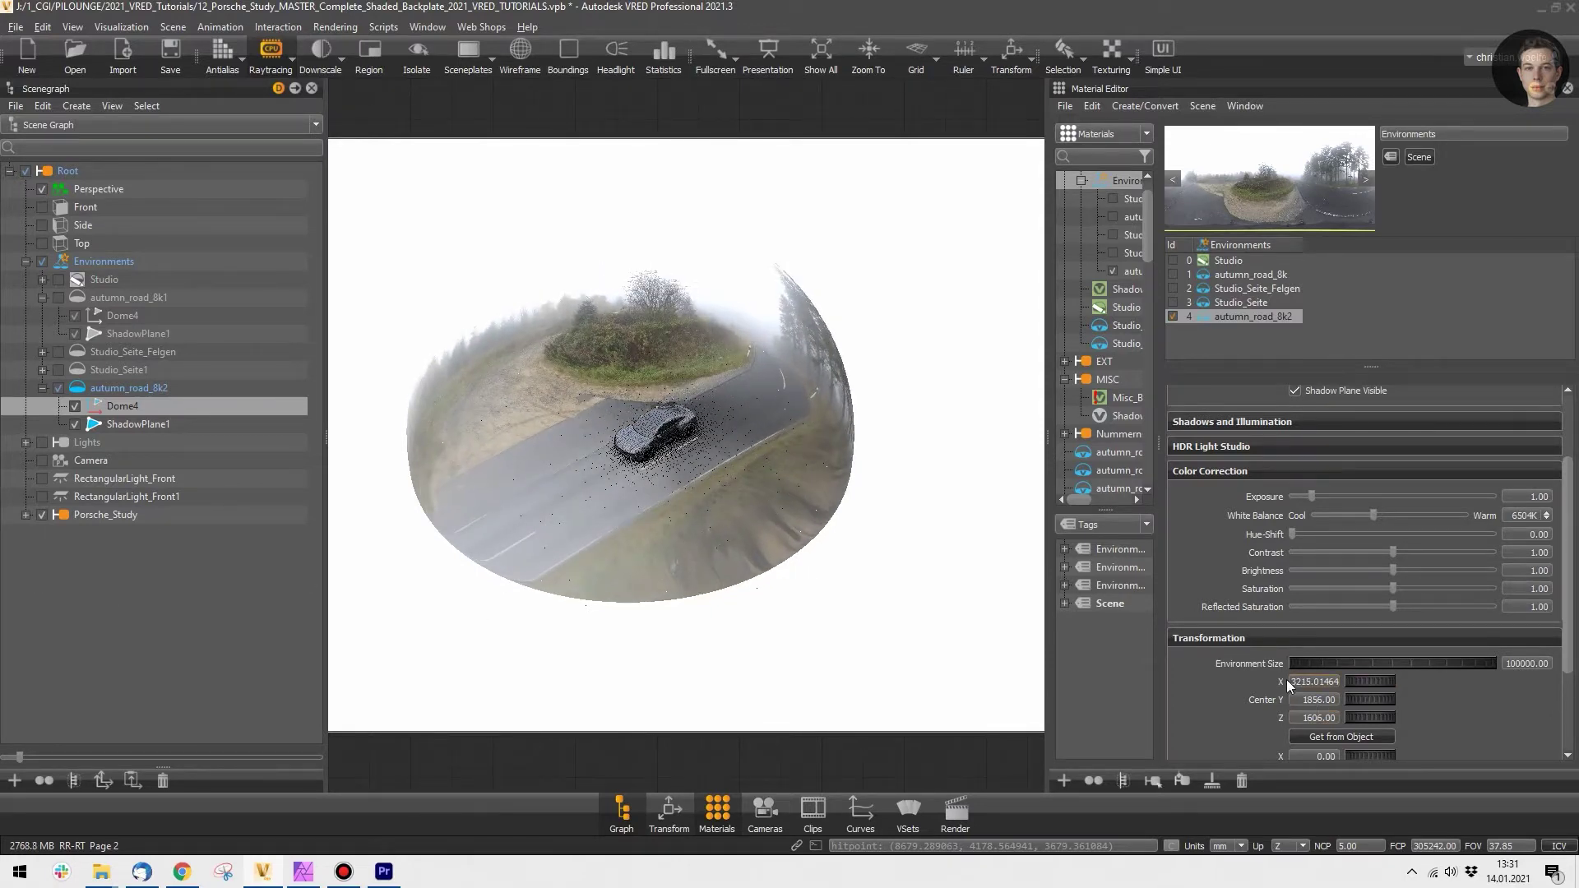
drag(1291, 682, 1504, 681)
text(1500)
key(Return)
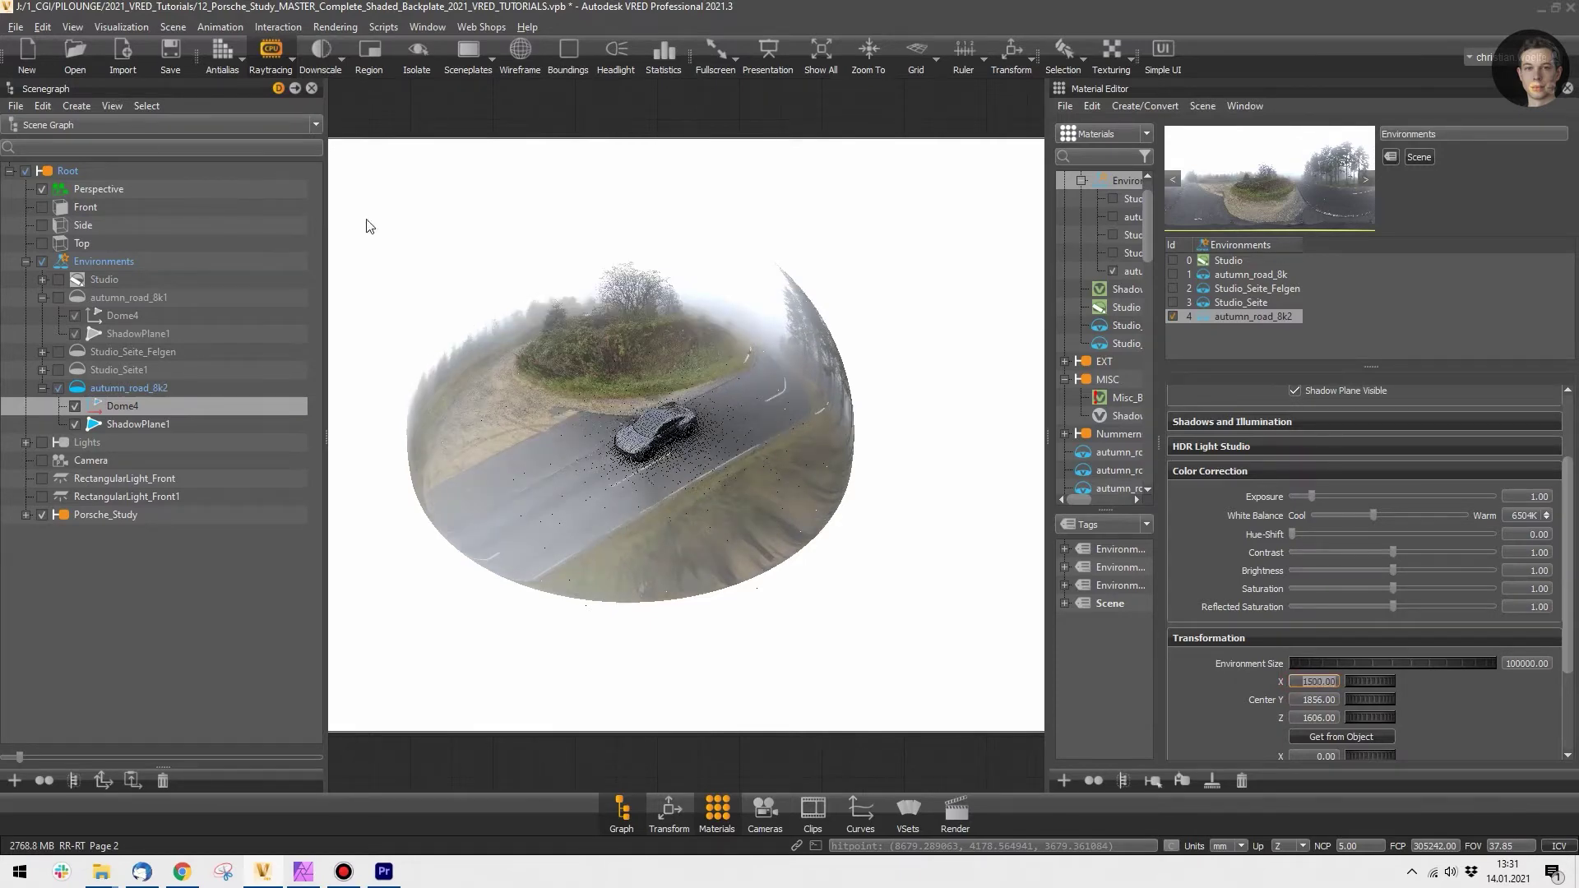
Step: Select the material of the autumn_road_8k2 environment from the list of environments
alt+right_drag(368, 222, 550, 410)
drag(550, 408, 683, 401)
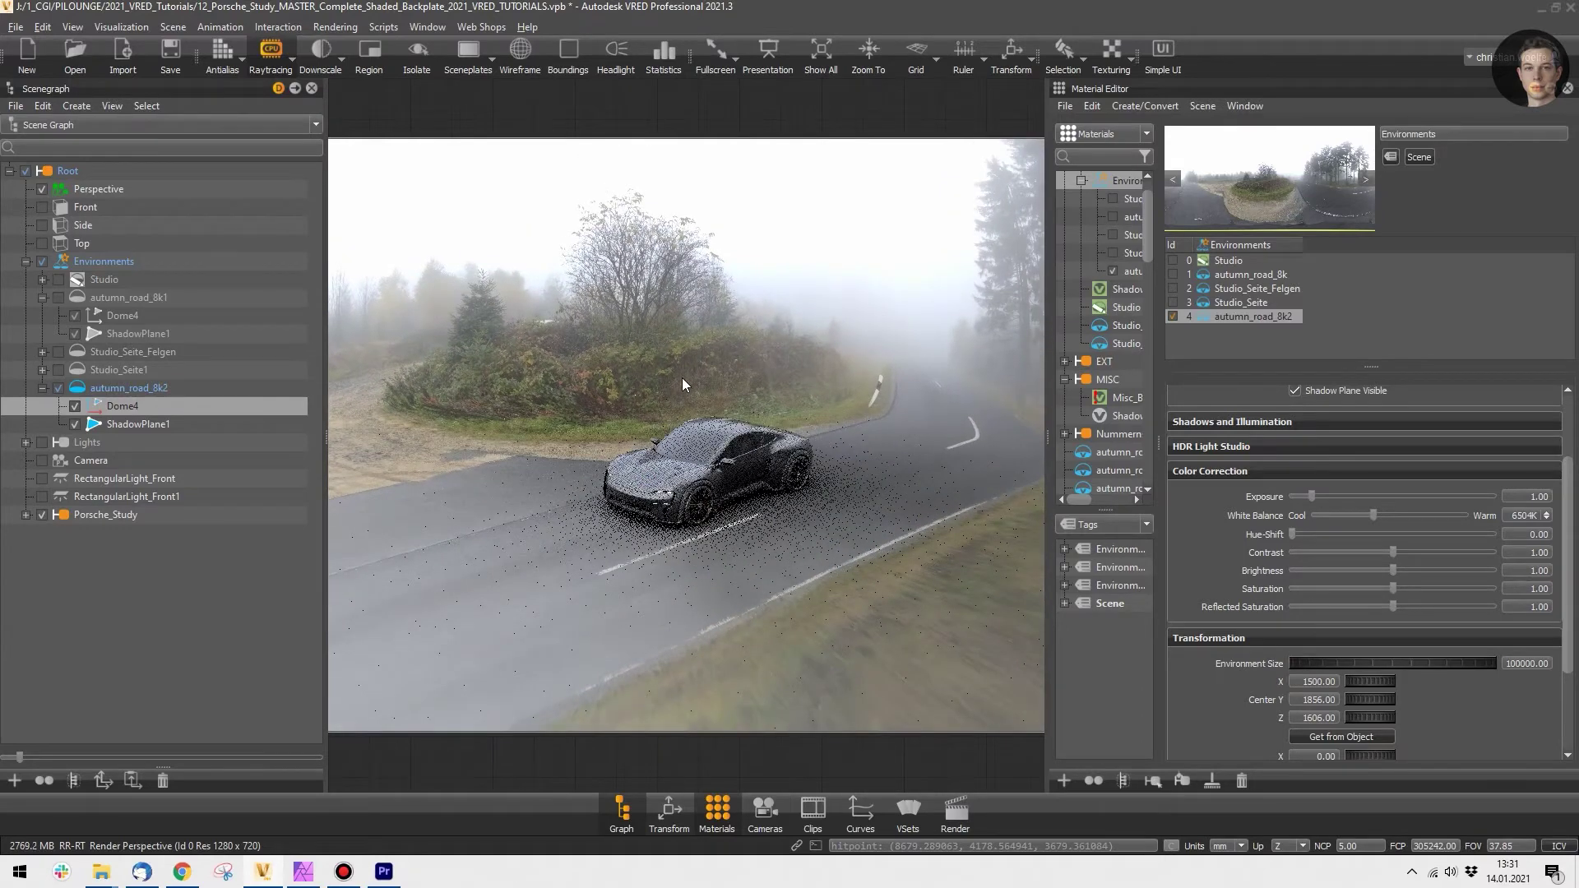
click(1231, 306)
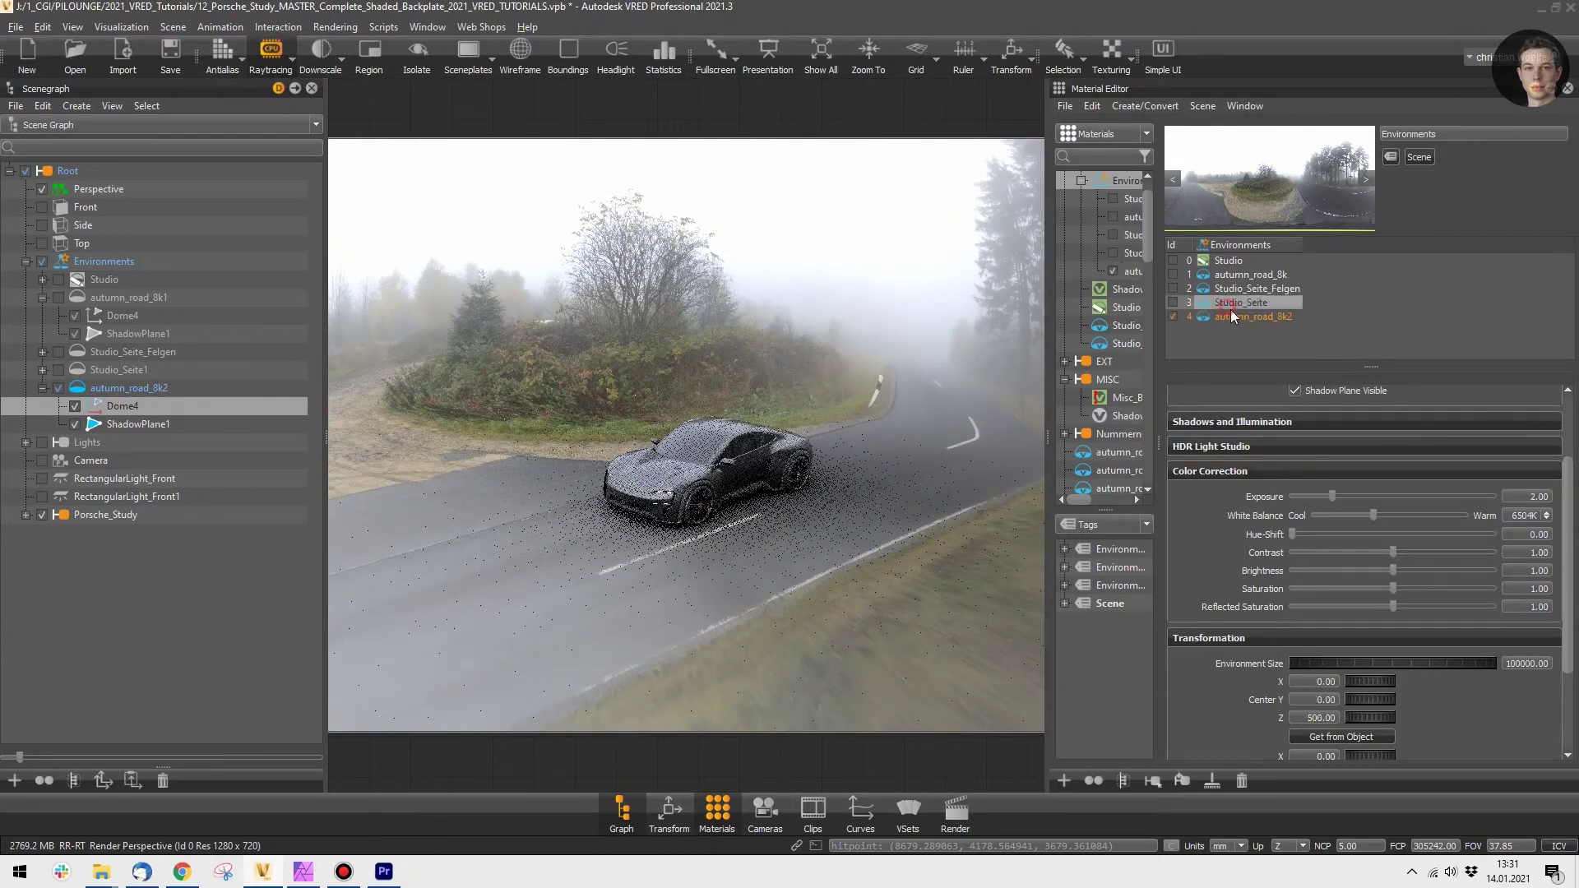
right_click(1232, 315)
click(1291, 352)
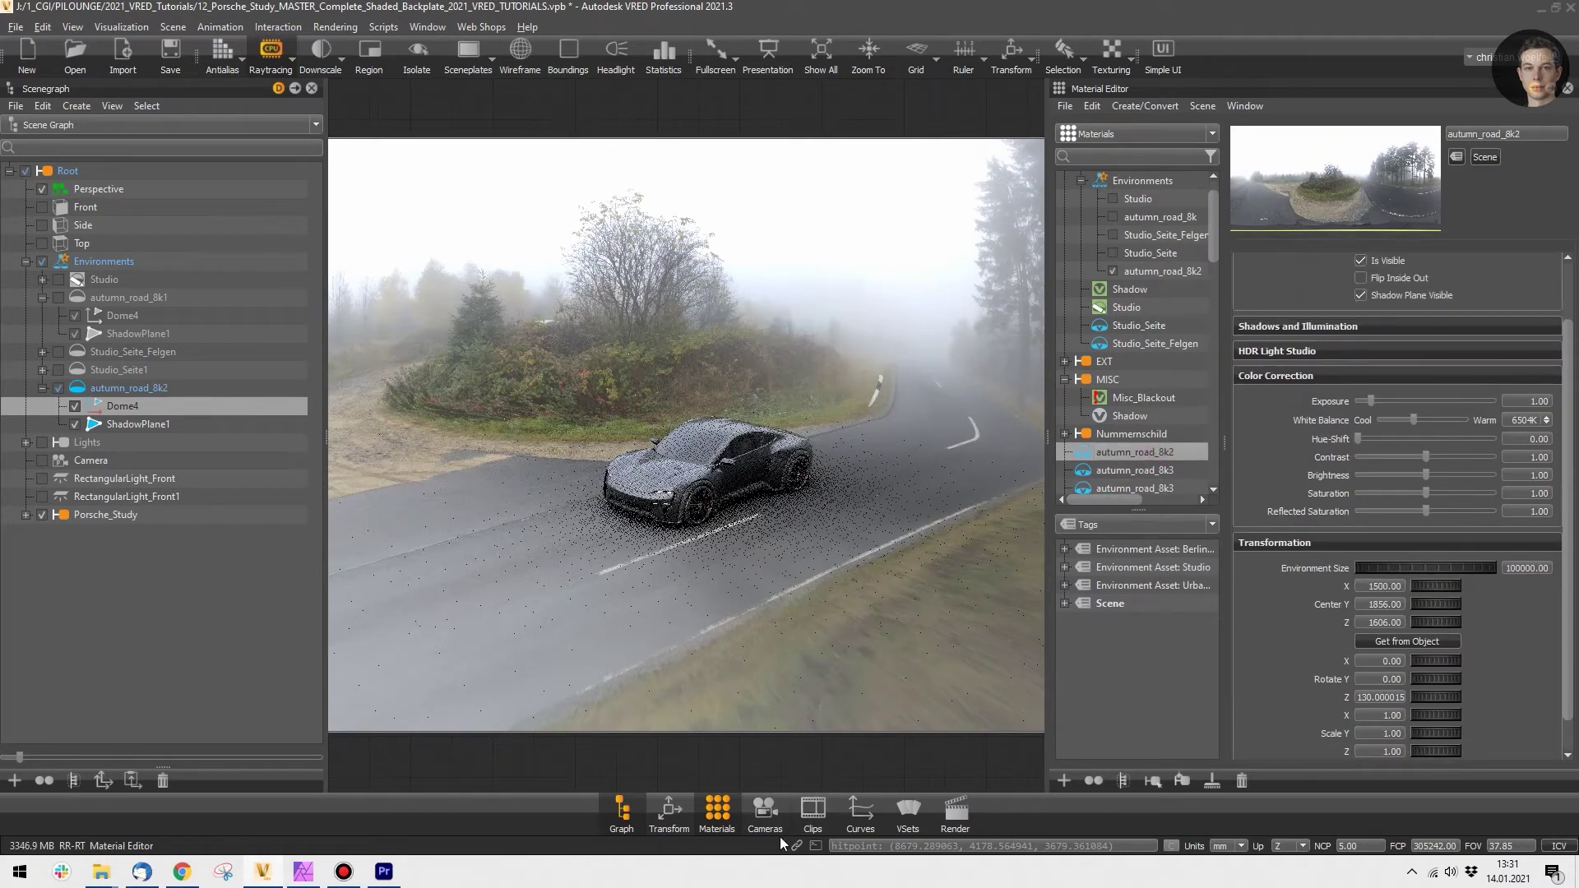
Step: Start a new Material animation with the Animation Wizard in the Clip Maker and set its duration to 1 second
click(815, 816)
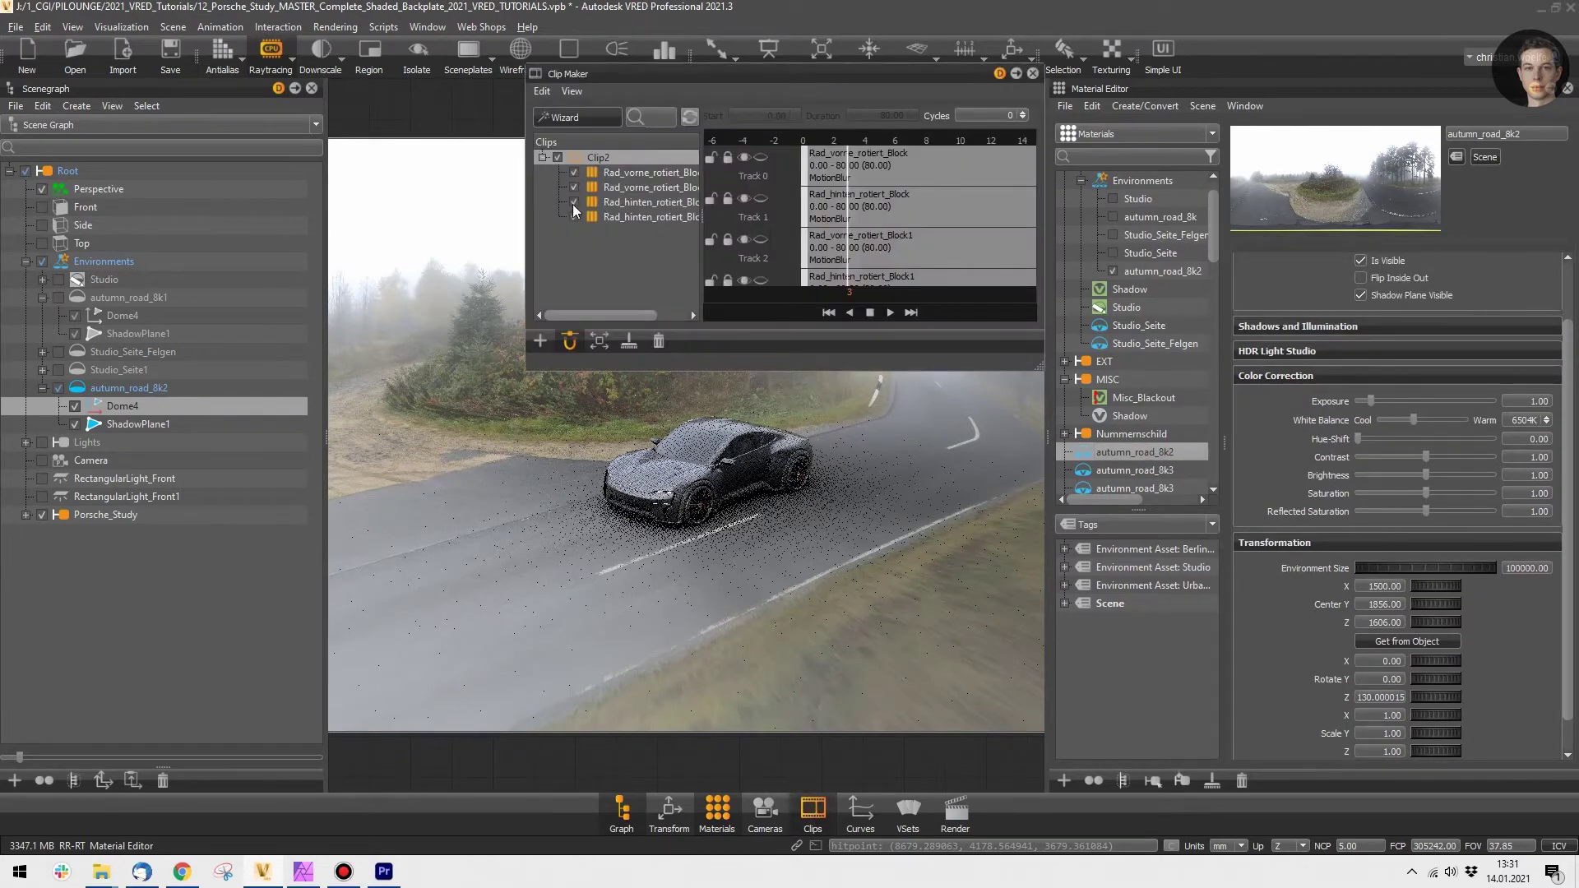
click(579, 260)
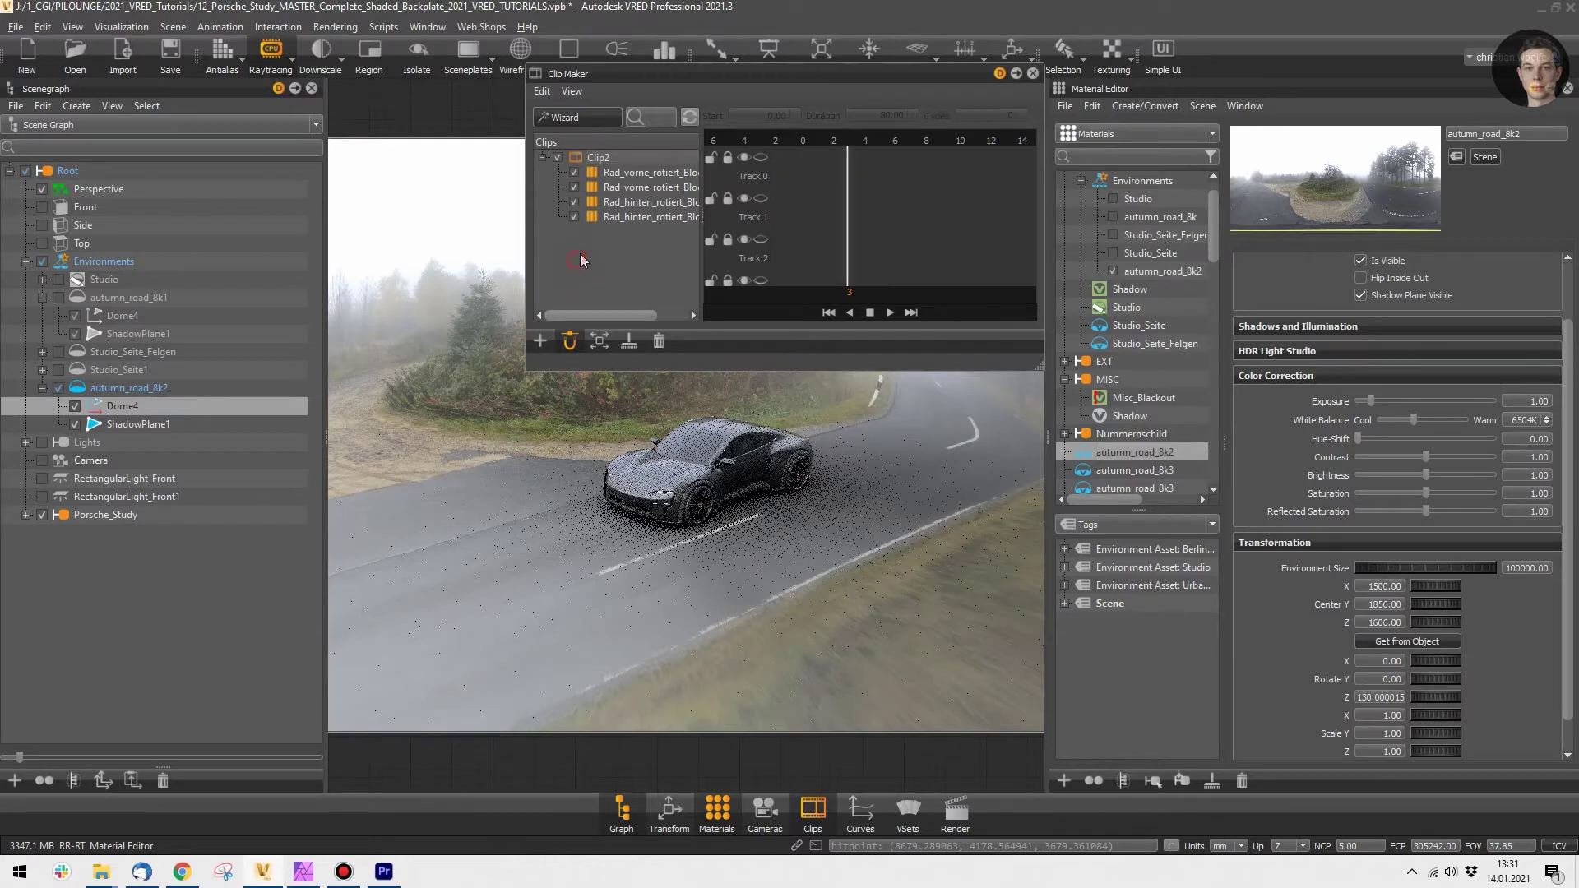
click(570, 121)
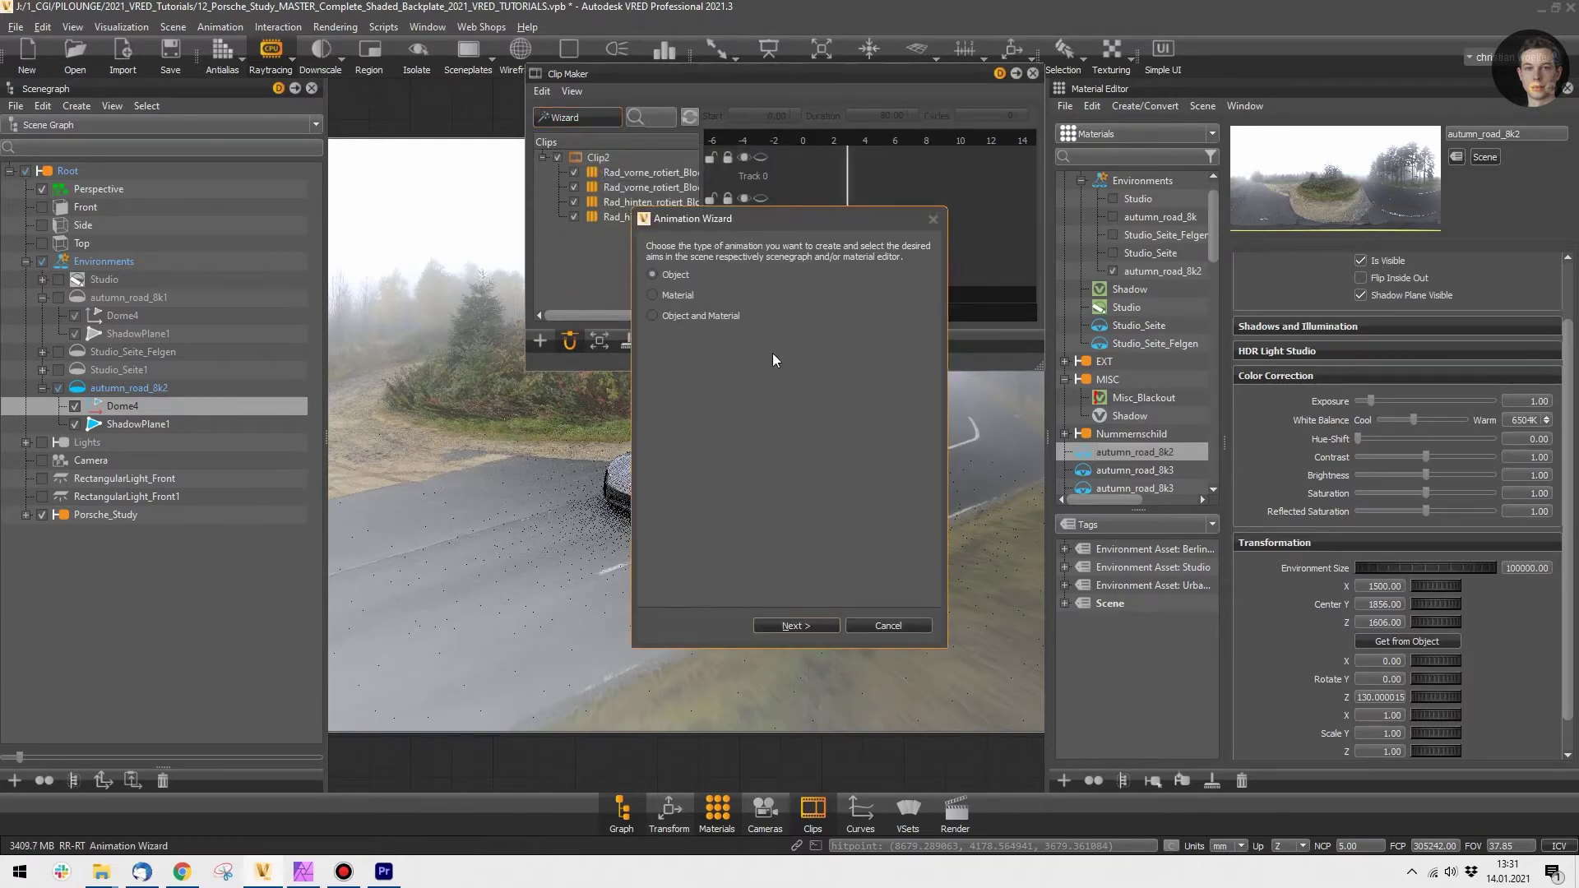
click(648, 299)
click(815, 626)
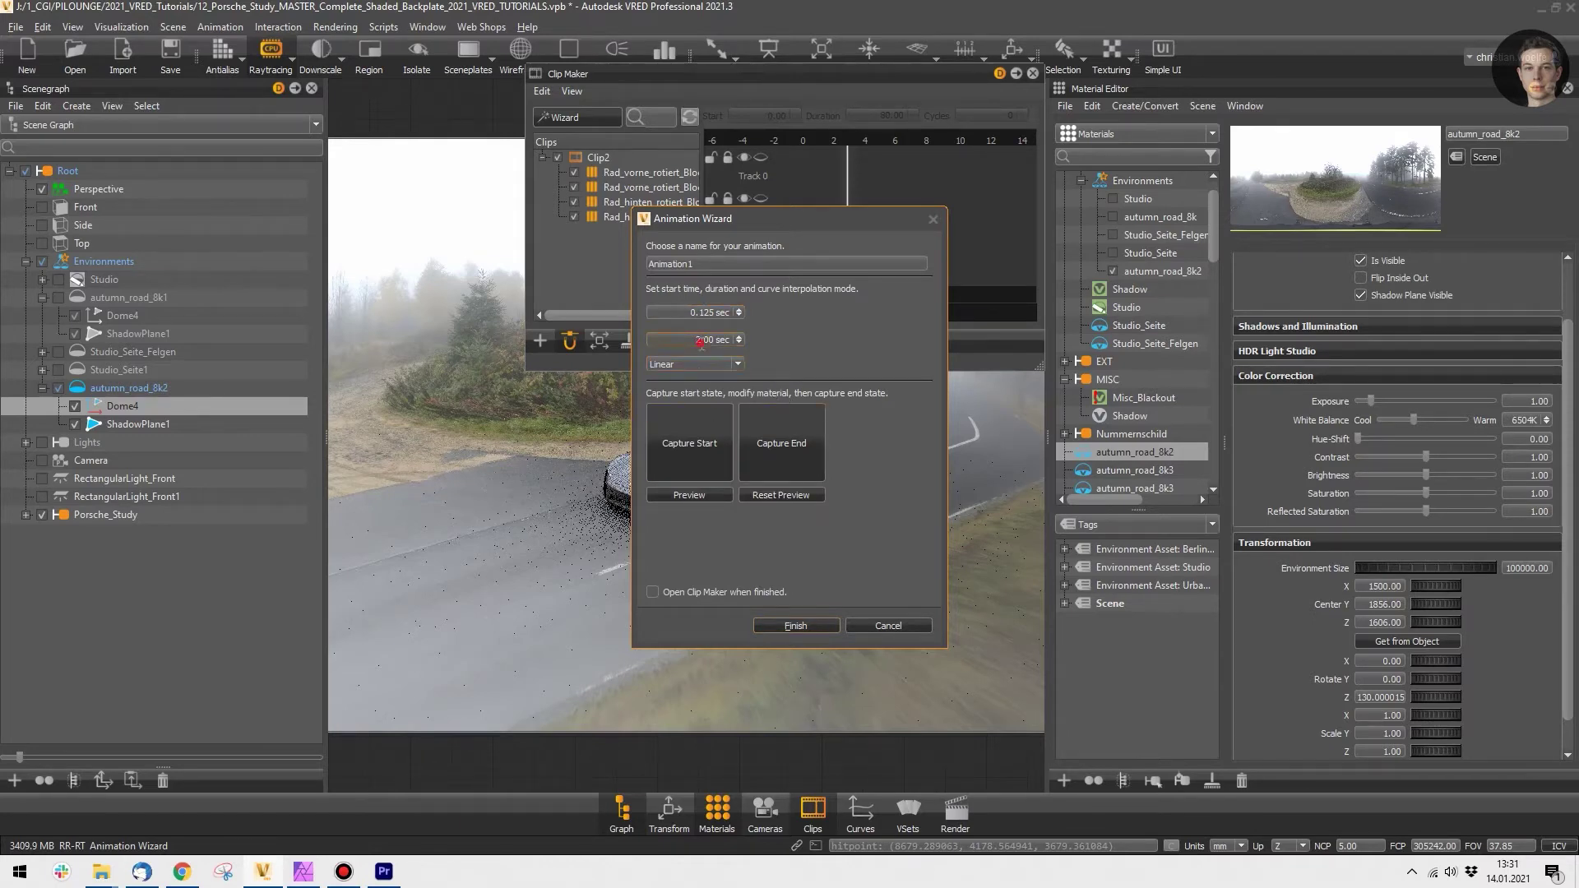
text(1)
drag(819, 231, 869, 251)
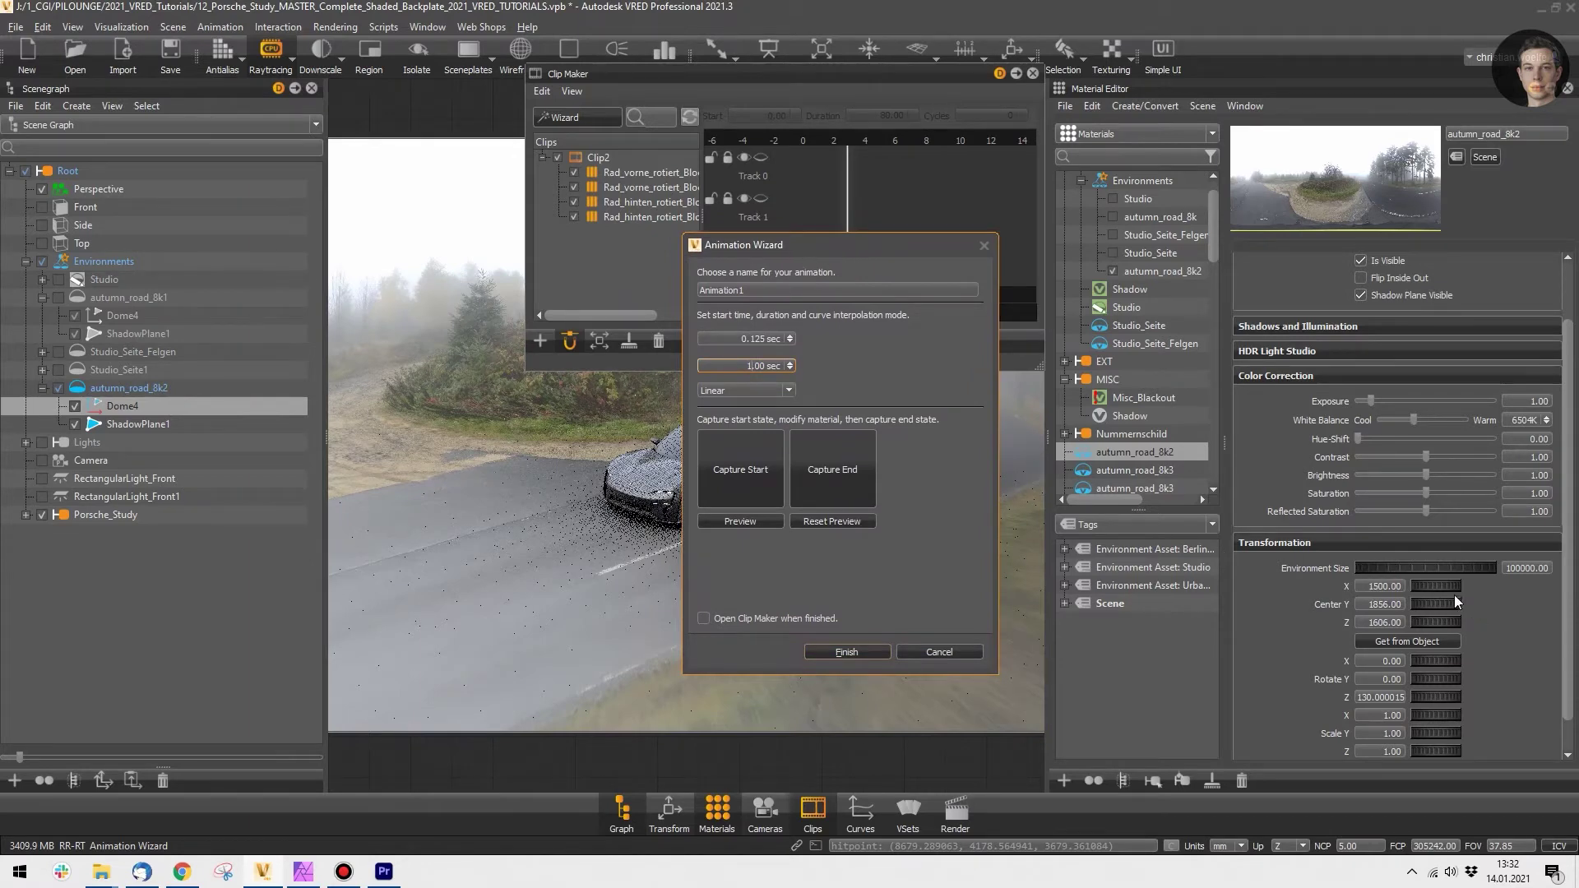
Step: Create the material animation by capturing its start state at Center X 1500 and its end state at Center X 5000
click(1366, 586)
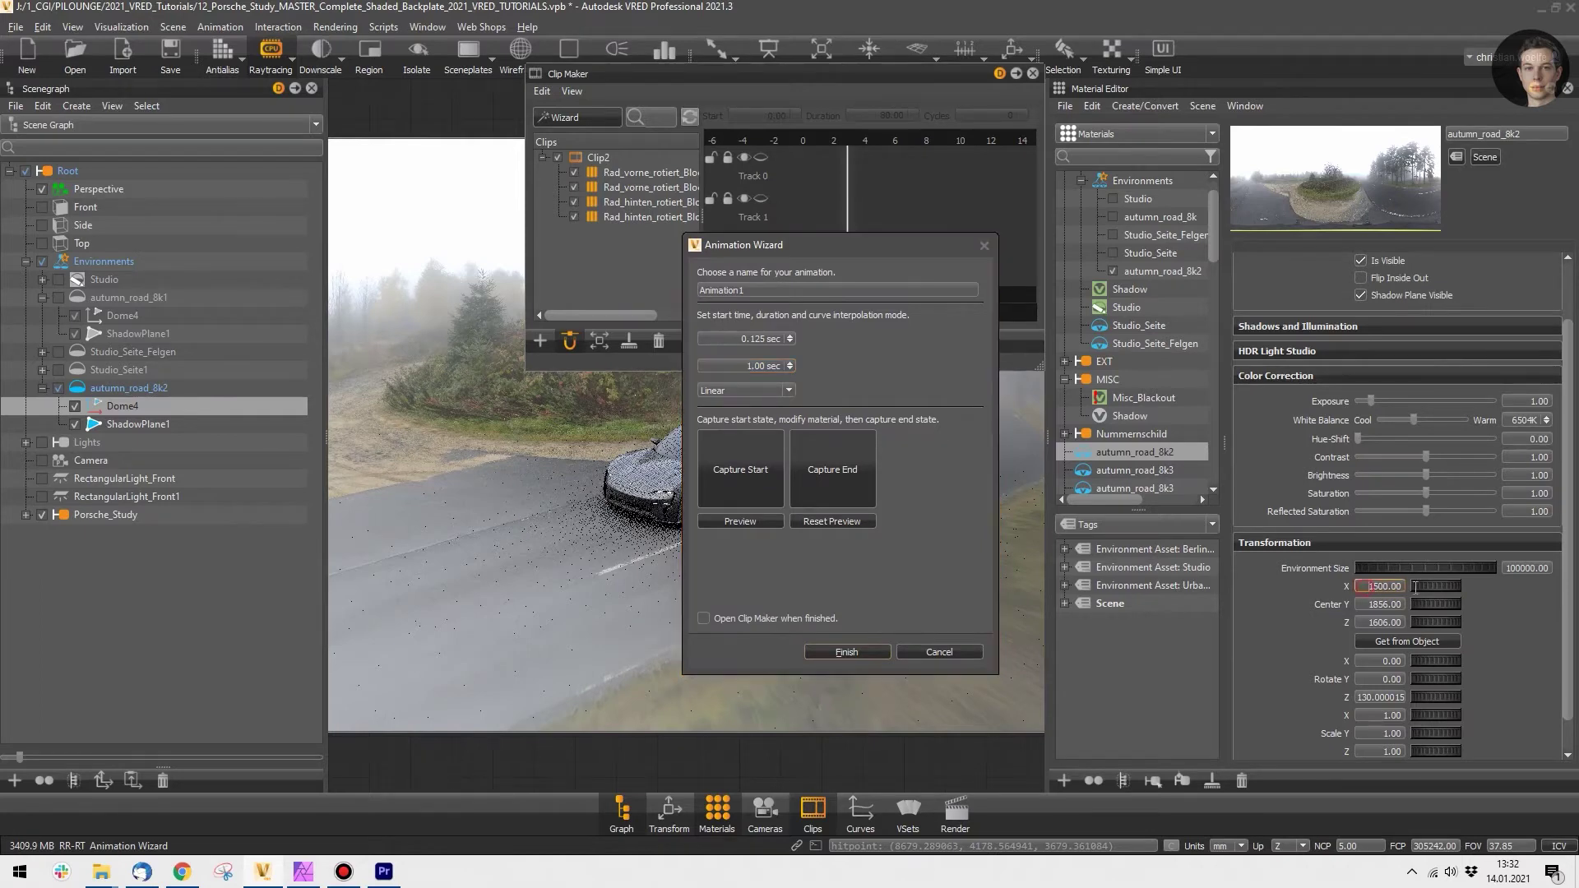
click(747, 459)
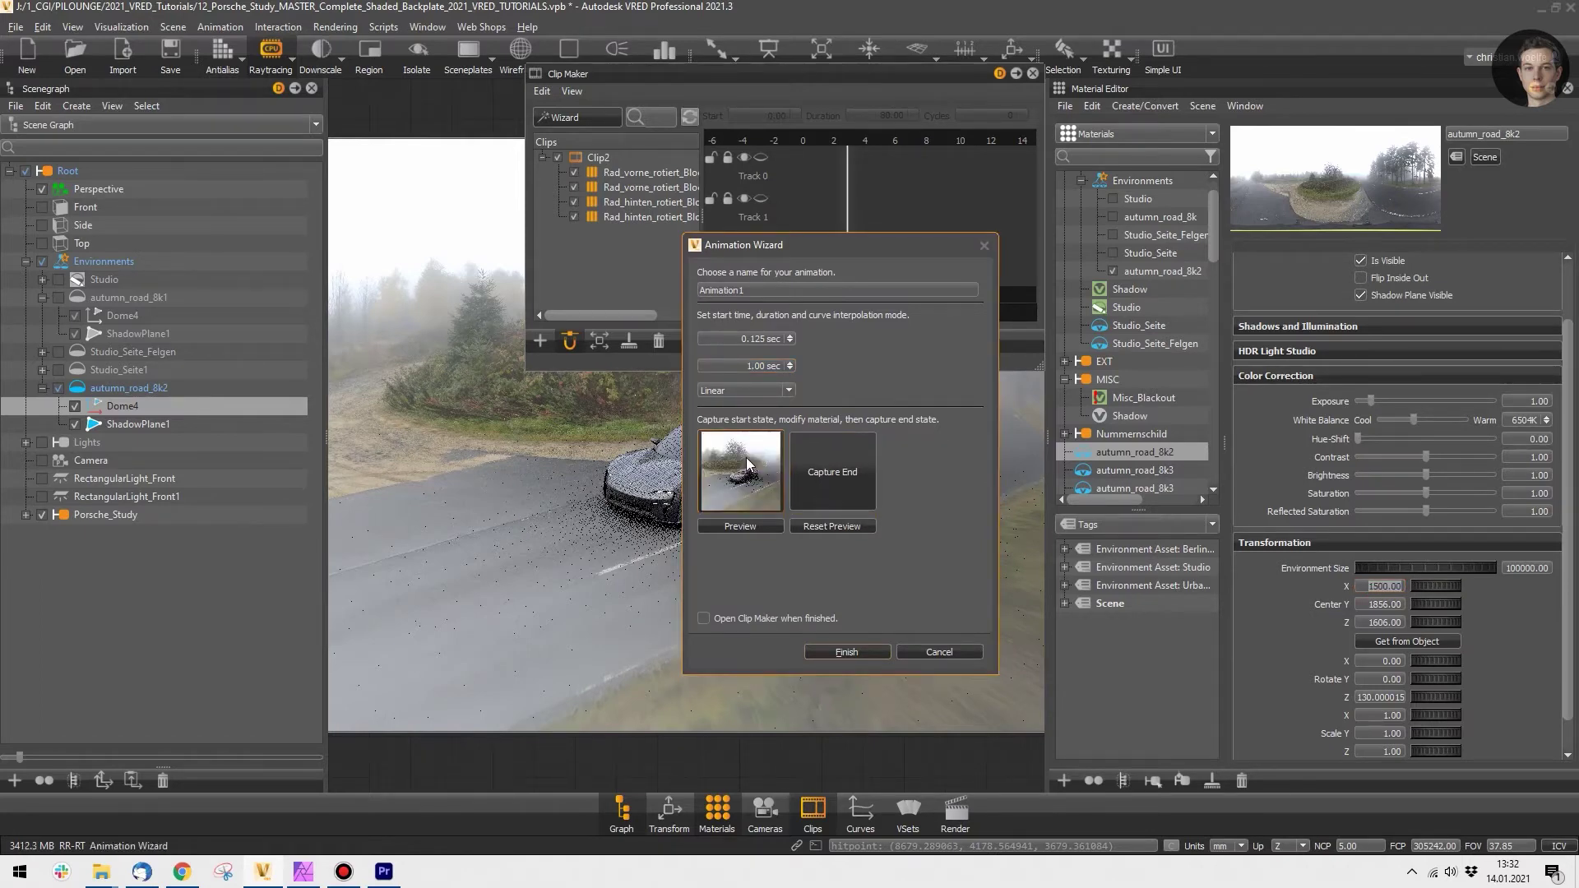
click(1375, 586)
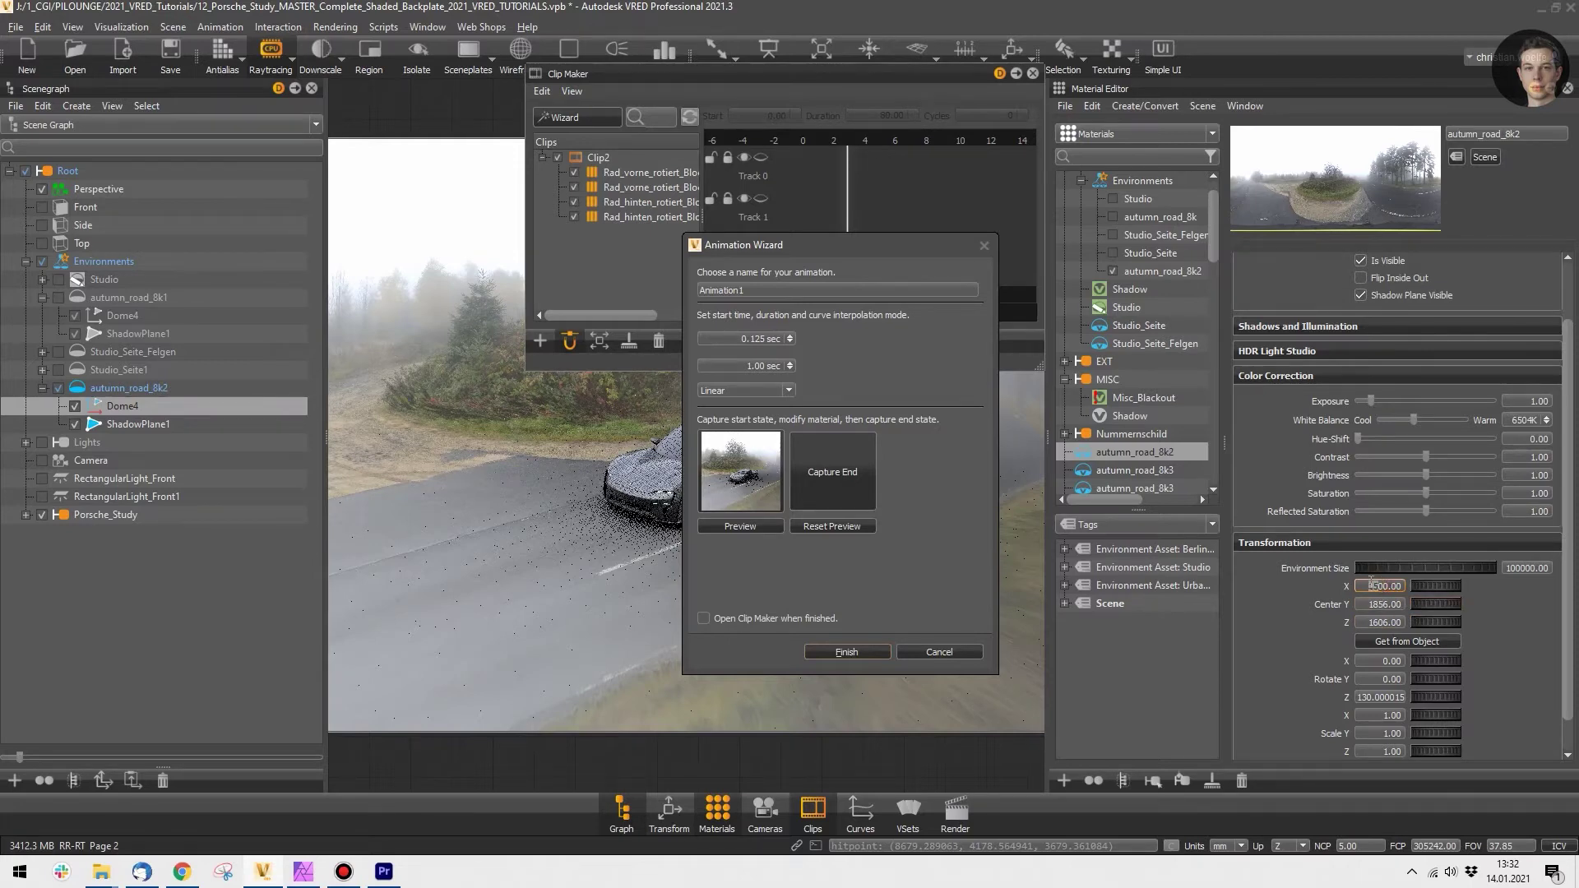
text(0)
key(Return)
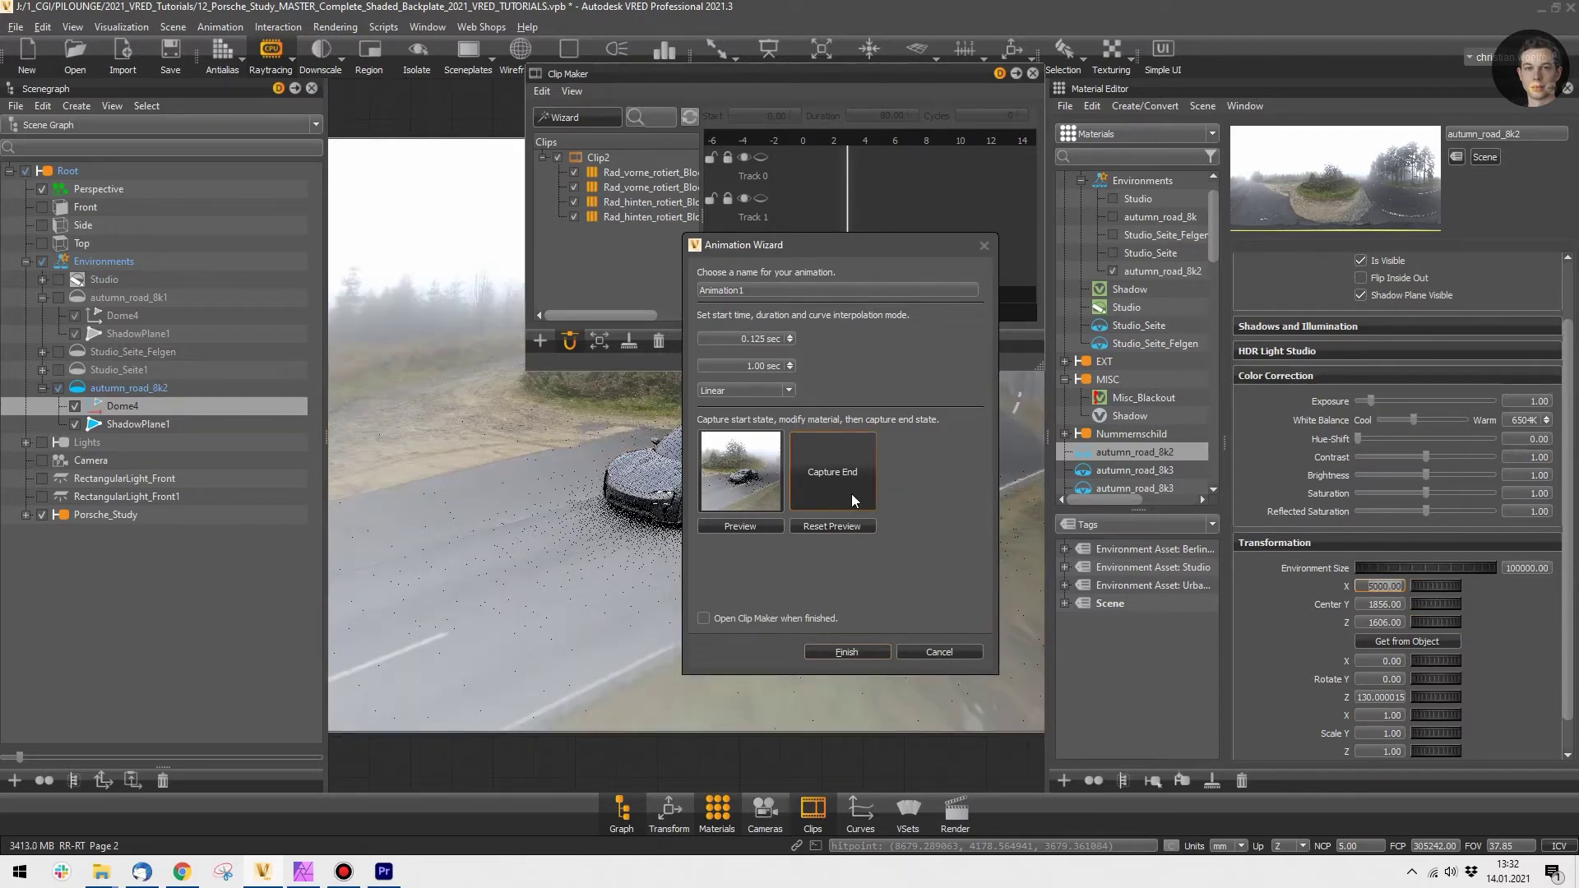
click(852, 494)
drag(818, 245, 739, 203)
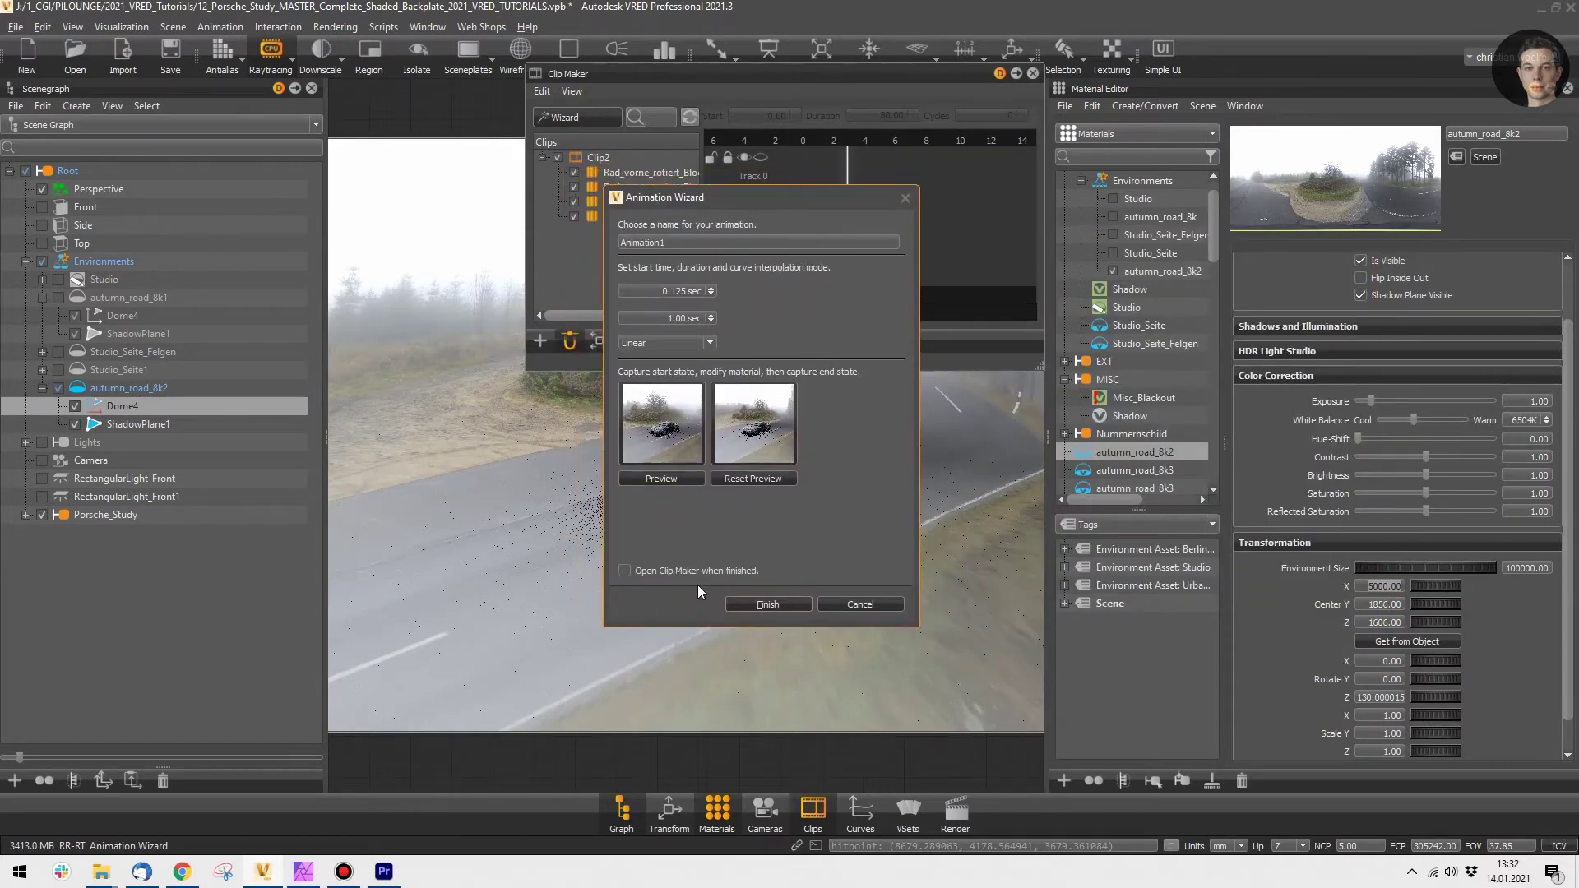
click(768, 604)
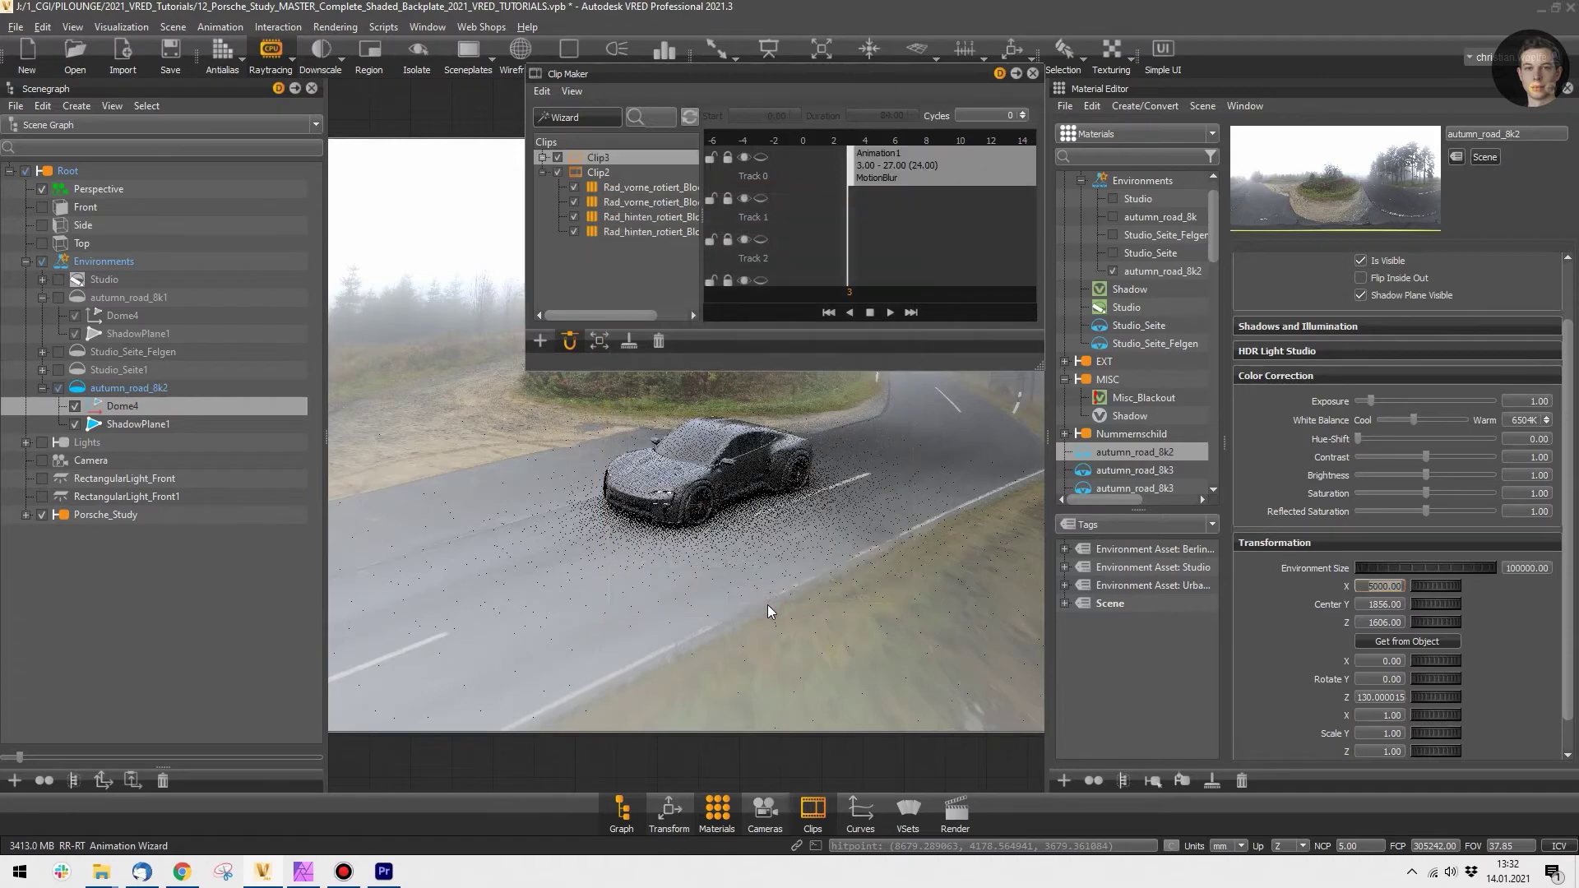
Step: Expand the new Clip3 and scrub the timeline to frame 7 to check how the environment dome moves
click(543, 157)
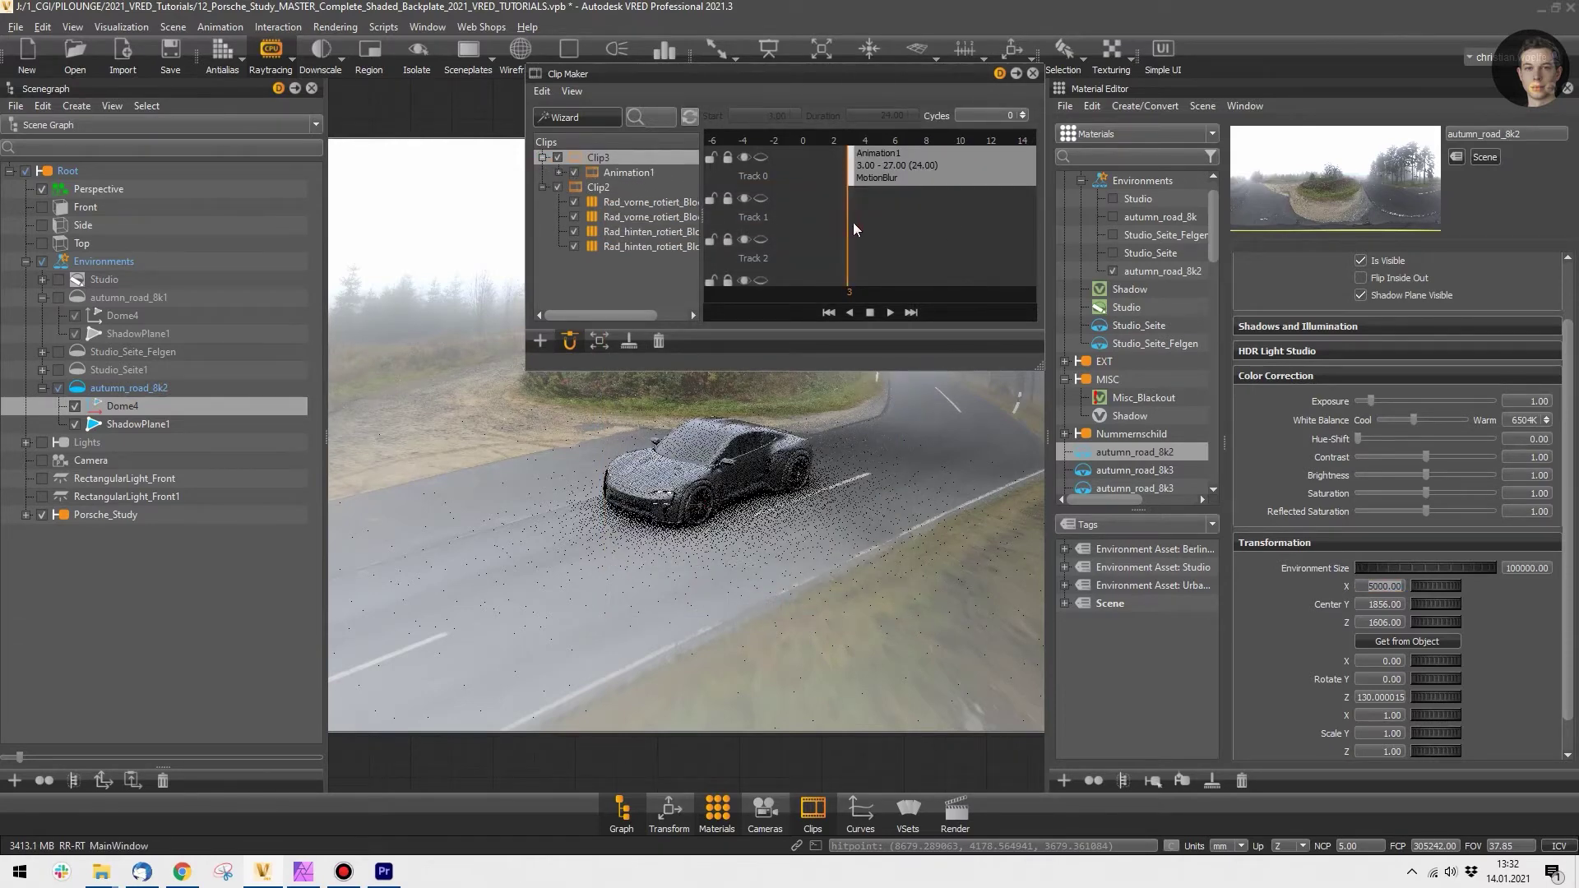
drag(852, 222, 910, 226)
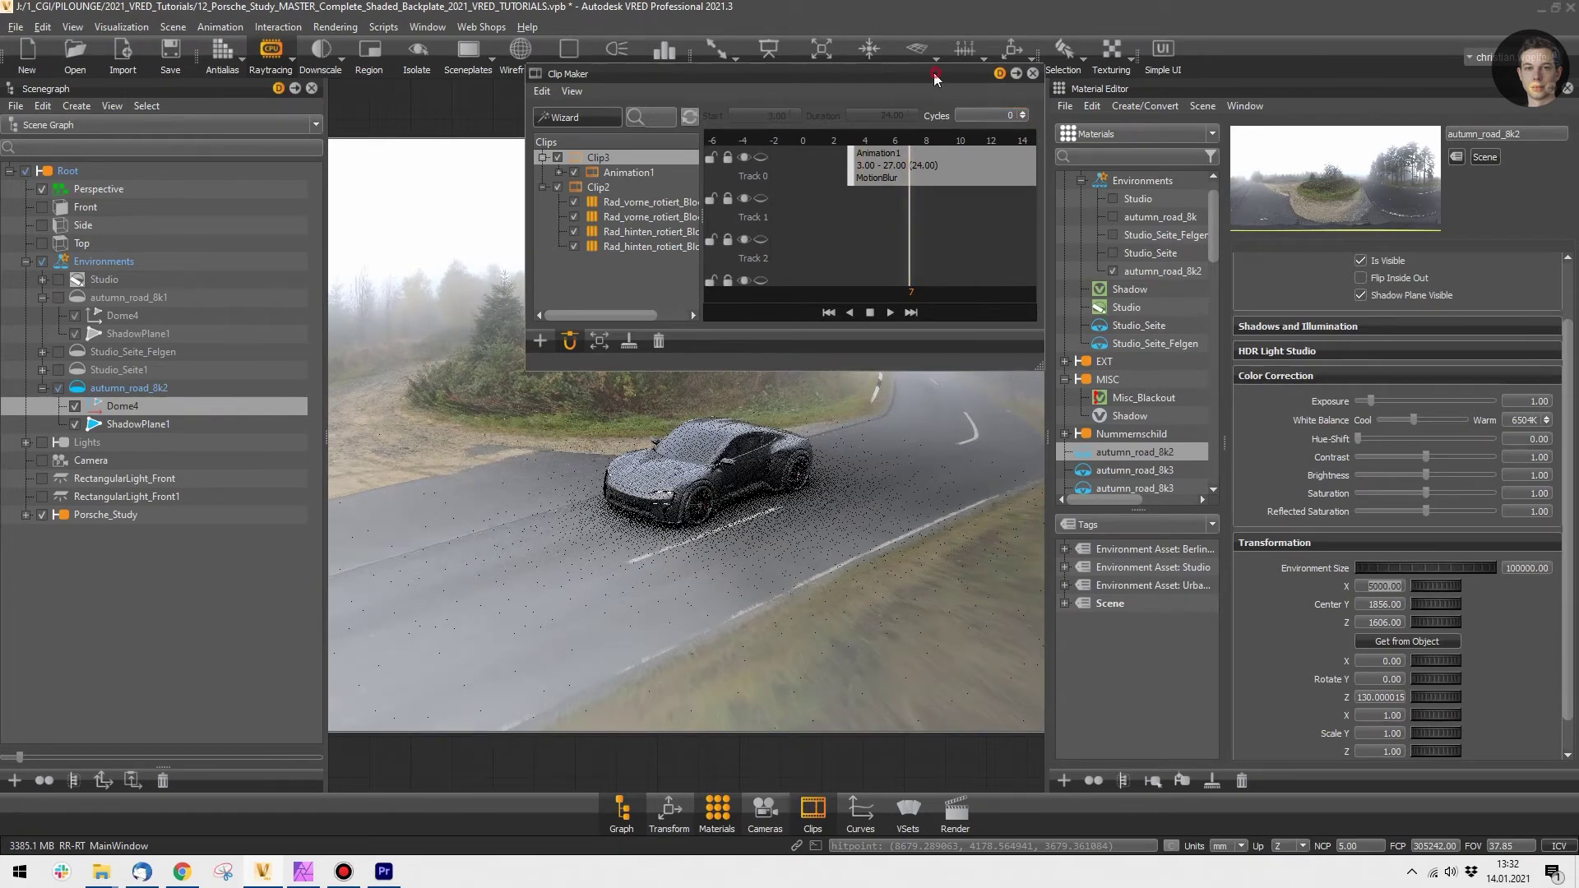
drag(935, 74, 845, 184)
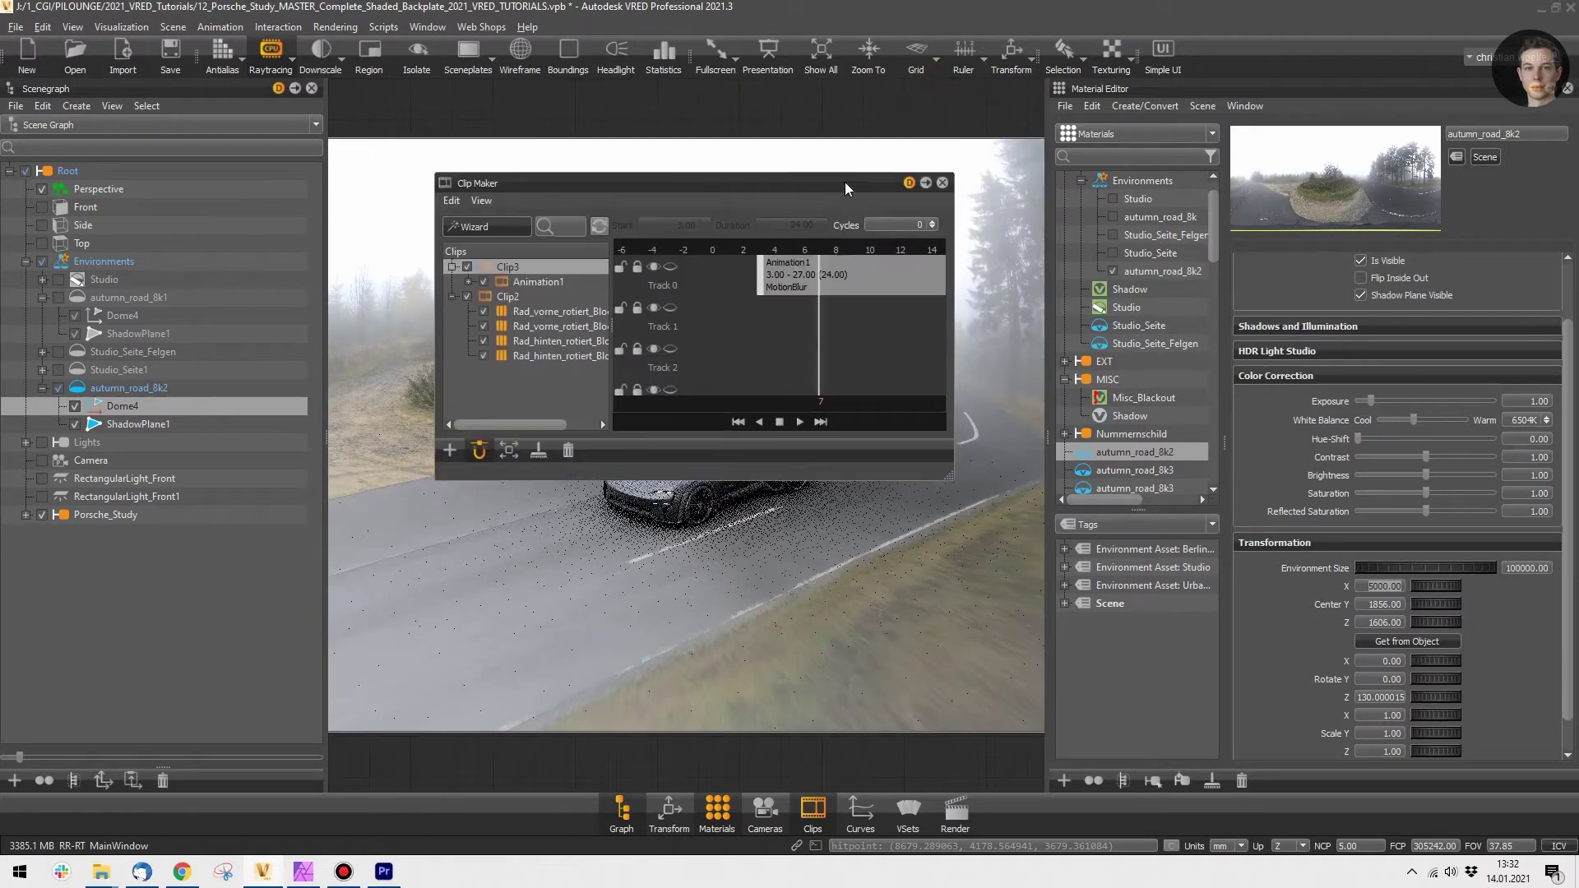
click(943, 183)
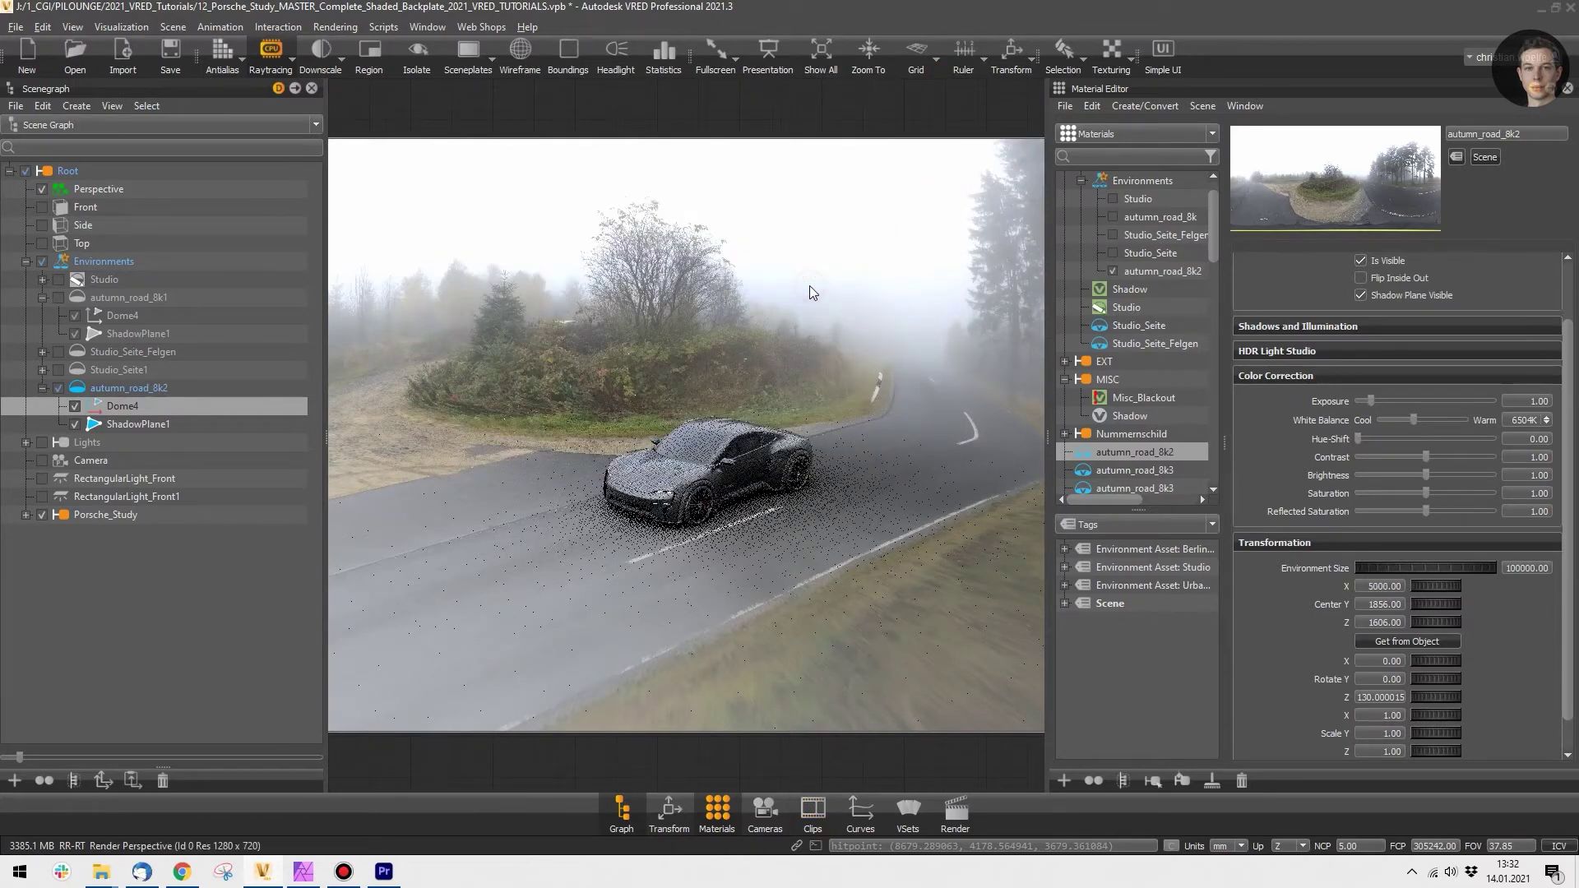
Step: Restore the saved front viewpoint of the Perspective camera, close the Material Editor and turn on antialiasing
click(766, 815)
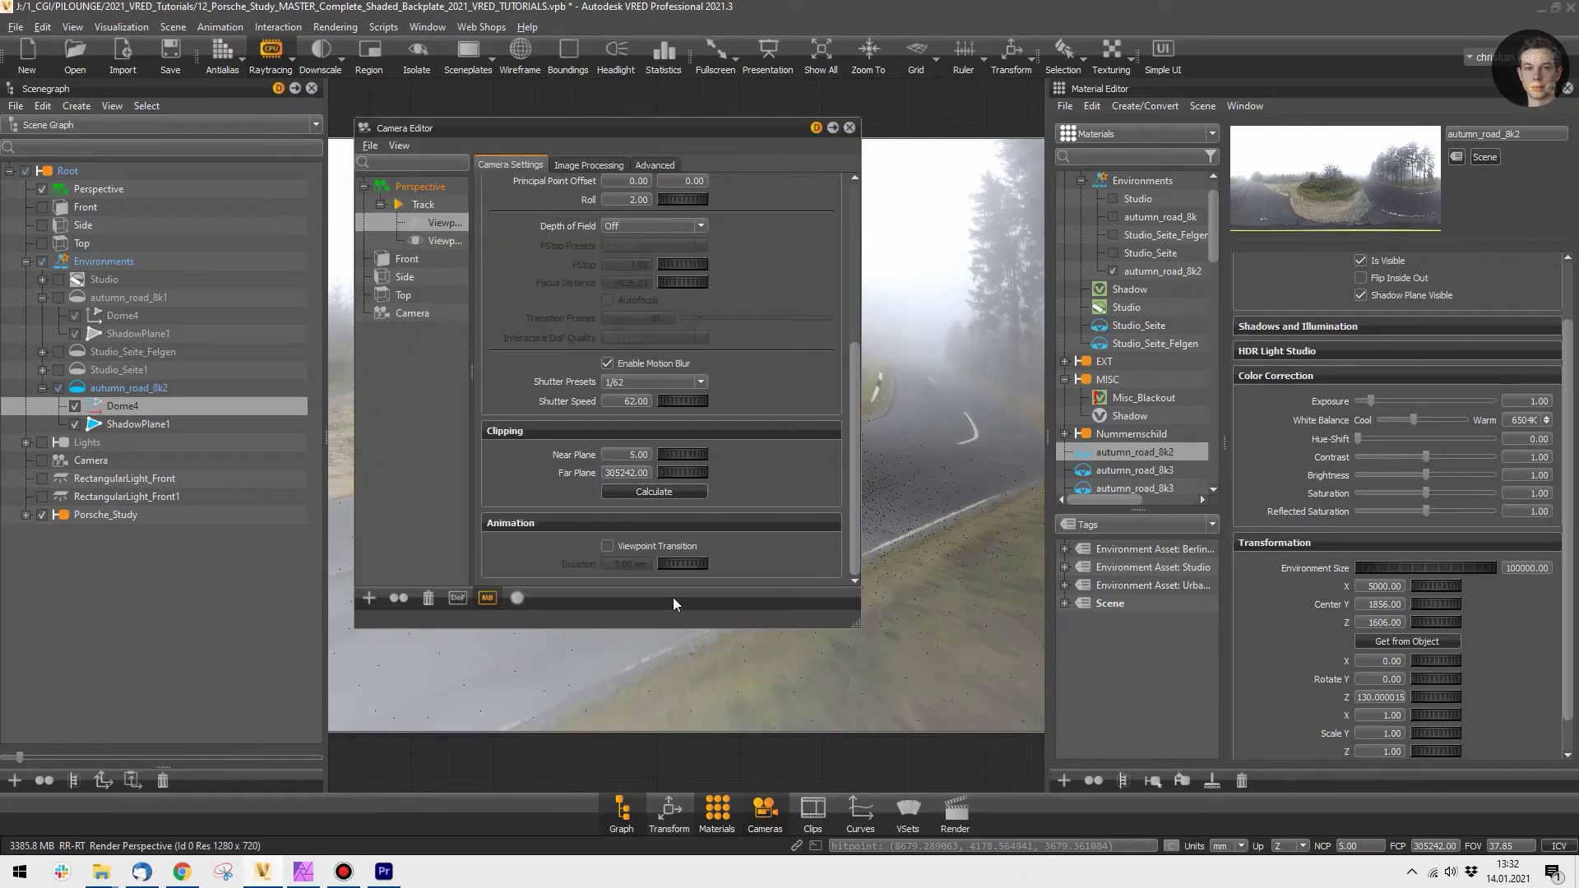
double_click(454, 226)
click(849, 127)
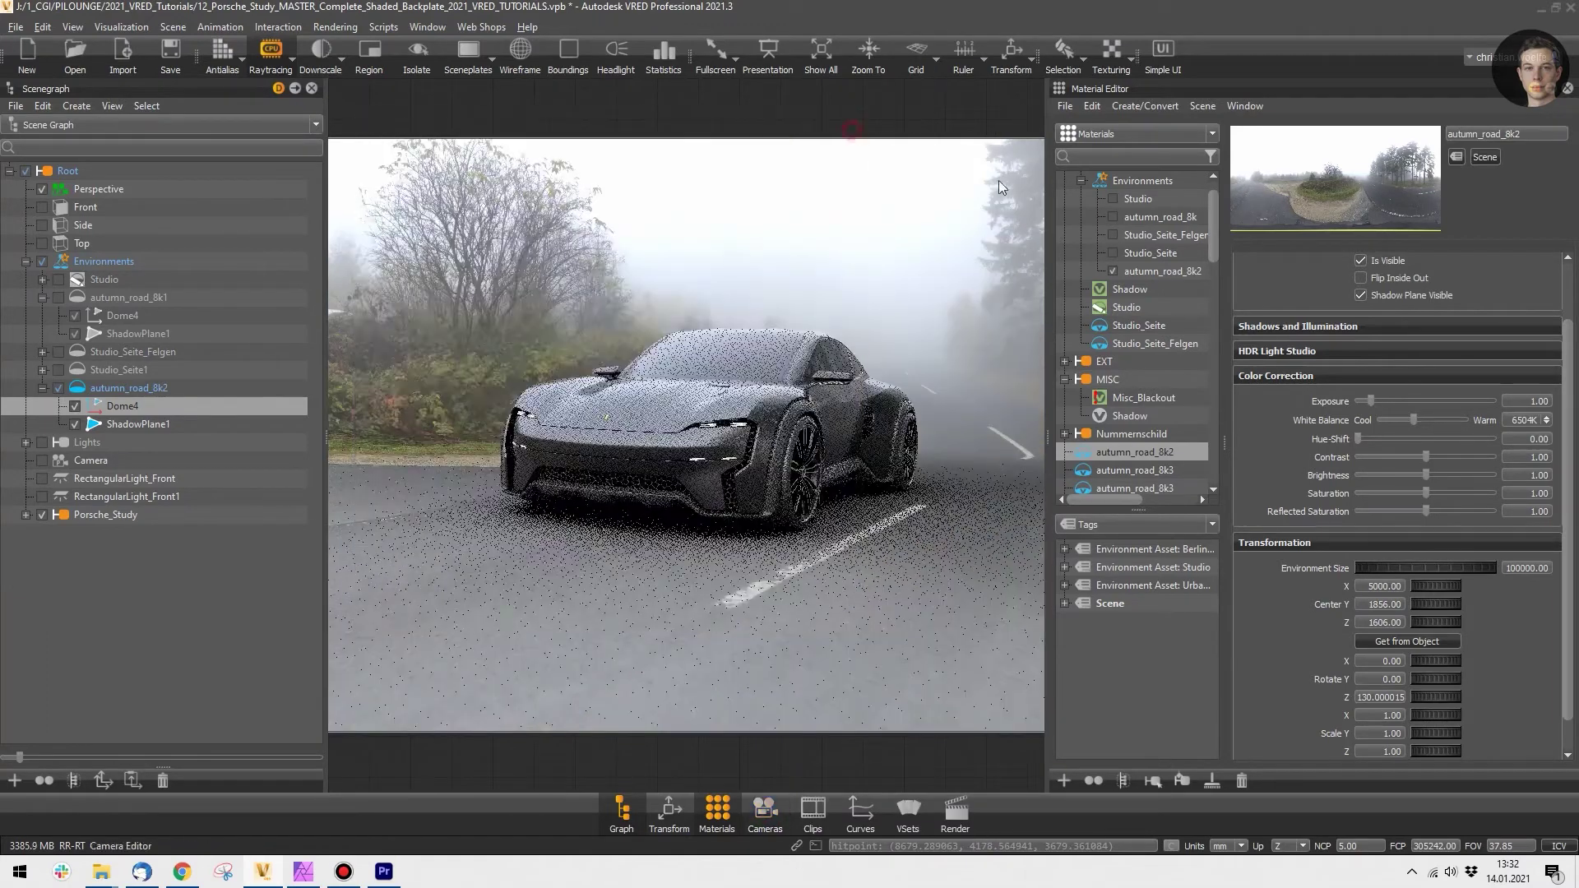
click(1566, 88)
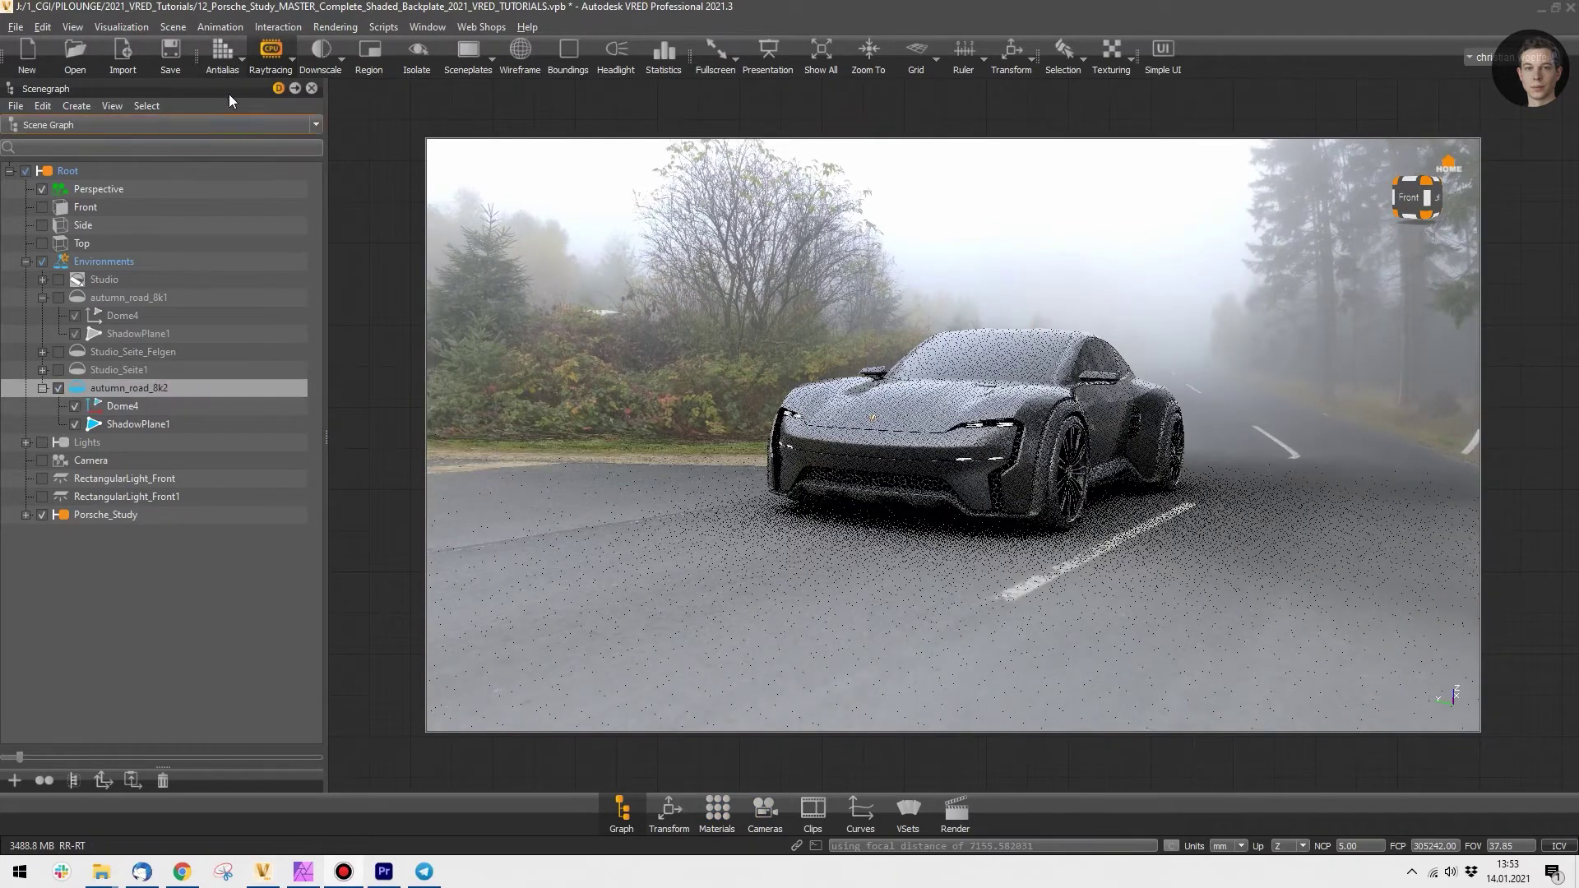
click(225, 58)
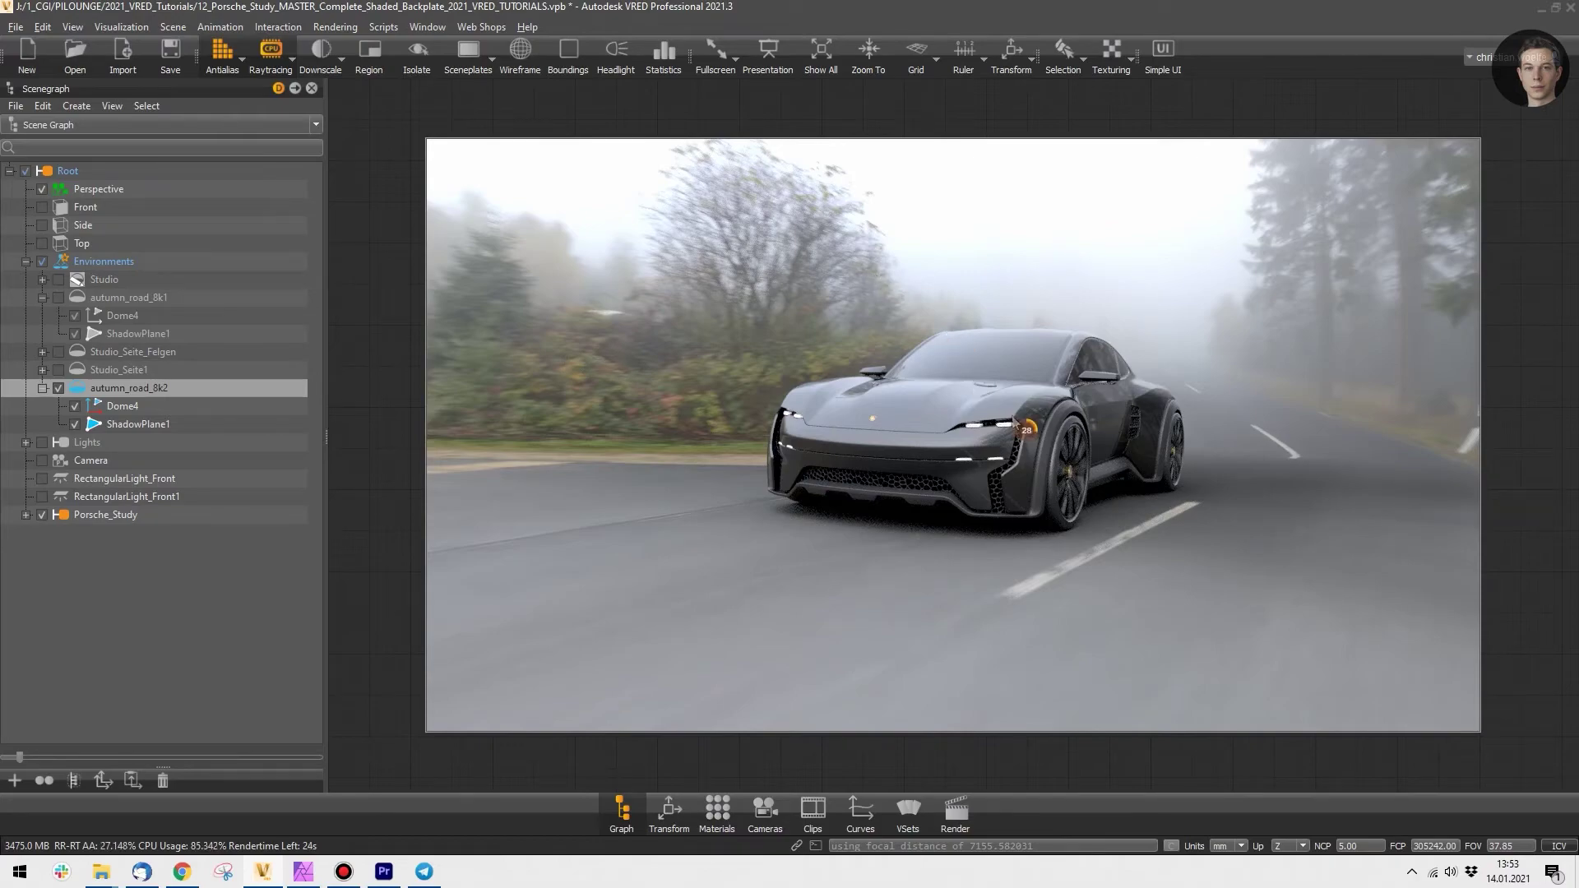
Step: Examine the environment reflections on the windscreen, hood and side of the car close up from above
drag(1060, 533, 1078, 497)
right_drag(1078, 497, 1078, 546)
right_drag(1151, 296, 1181, 419)
middle_drag(1151, 366, 939, 404)
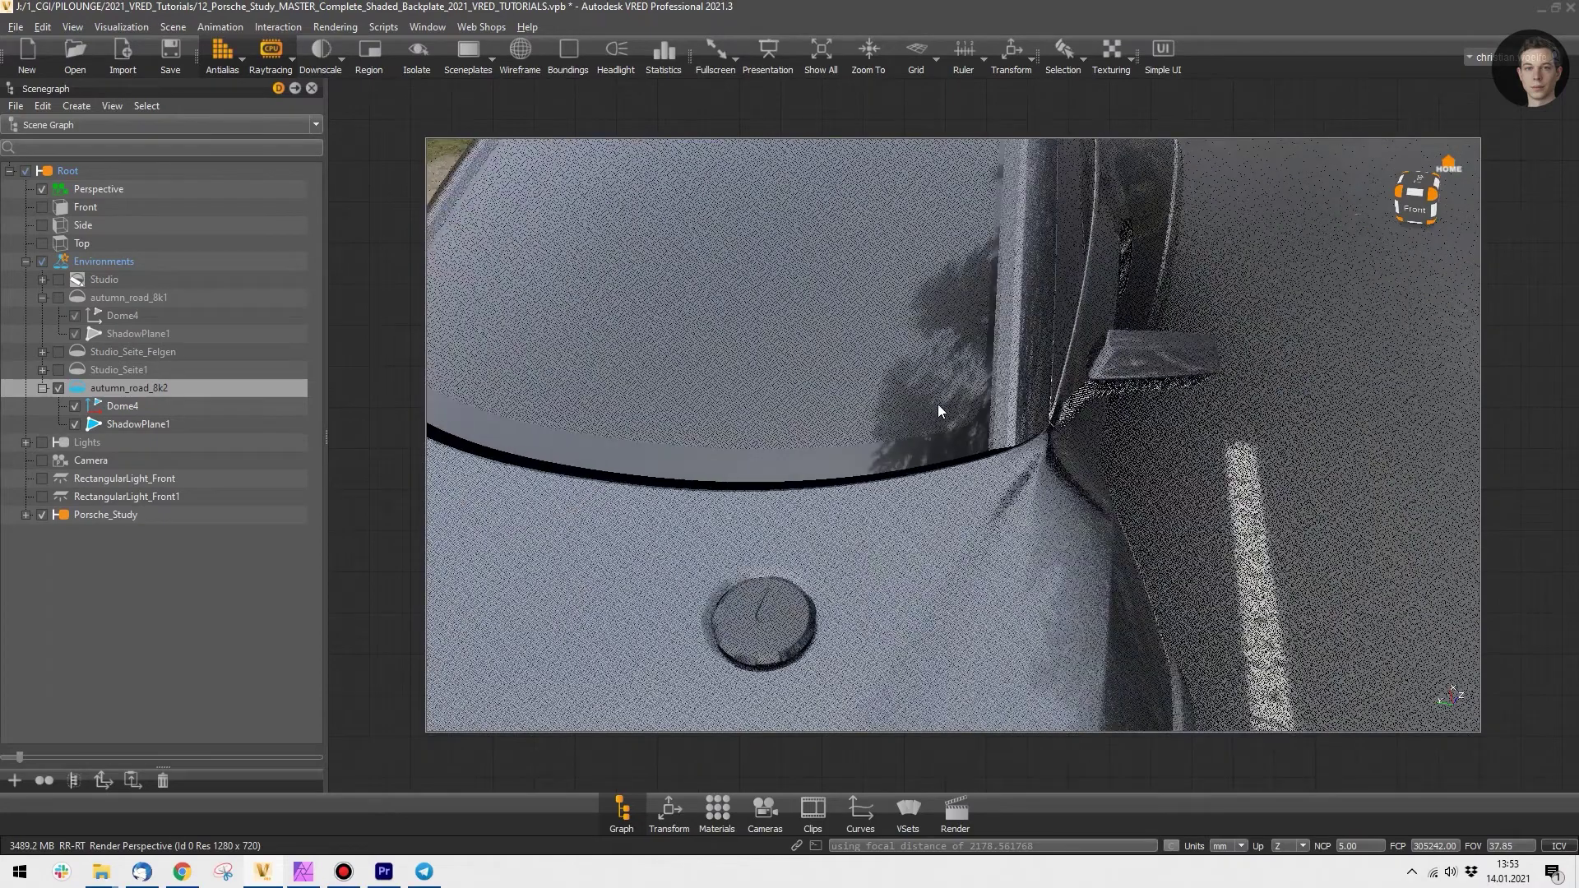
drag(939, 404, 990, 435)
middle_drag(990, 435, 990, 400)
right_drag(990, 400, 996, 412)
drag(996, 419, 1035, 447)
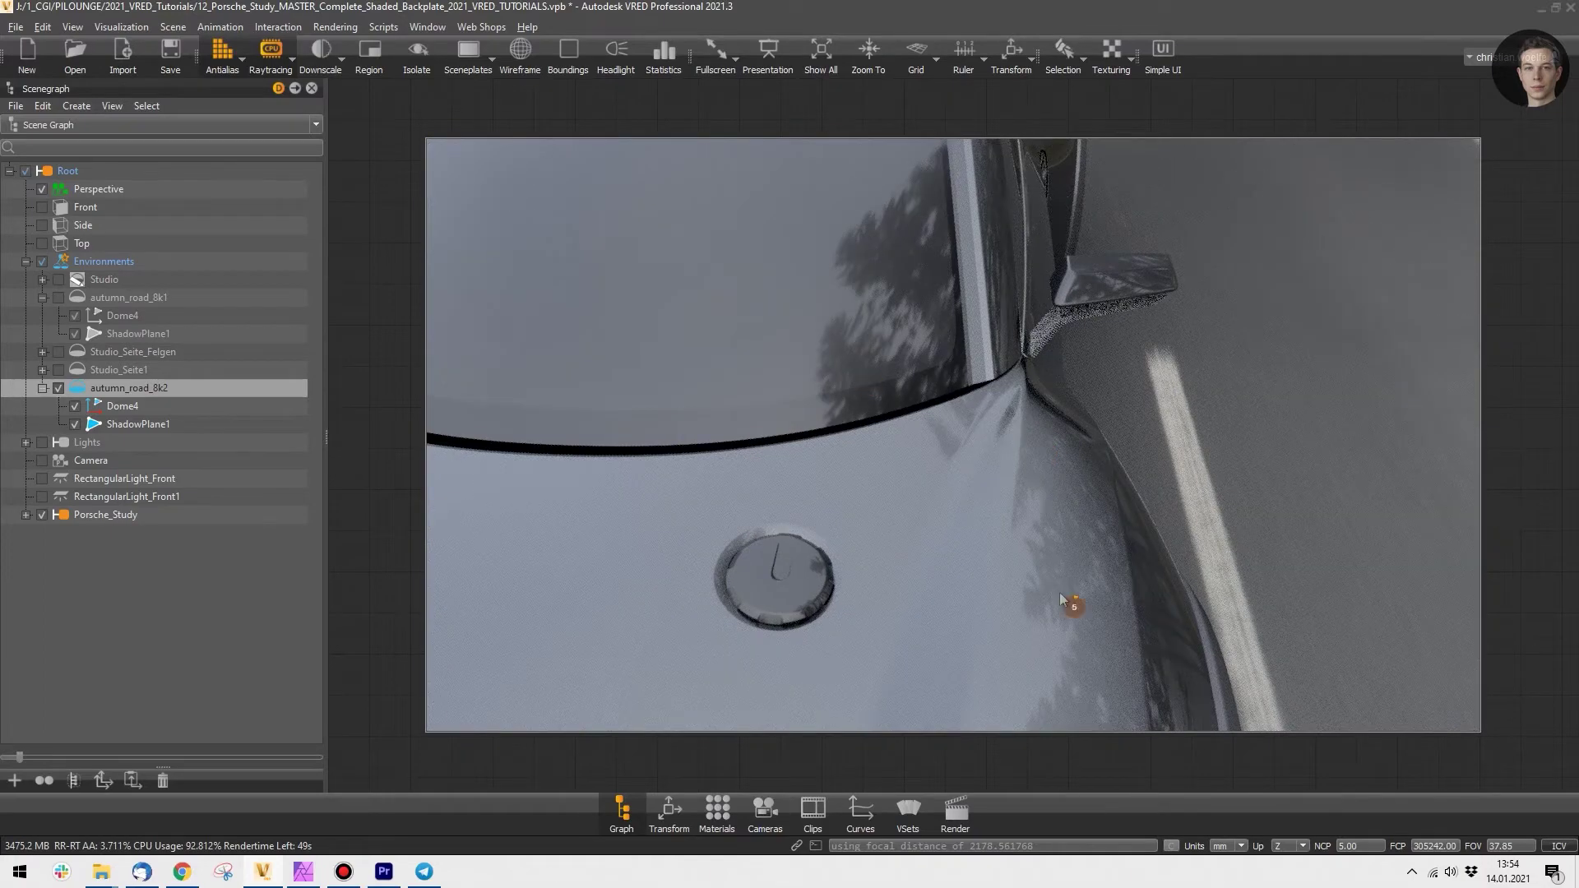
Step: Return the Perspective camera to its saved viewpoint of the whole car and let the image render
click(781, 811)
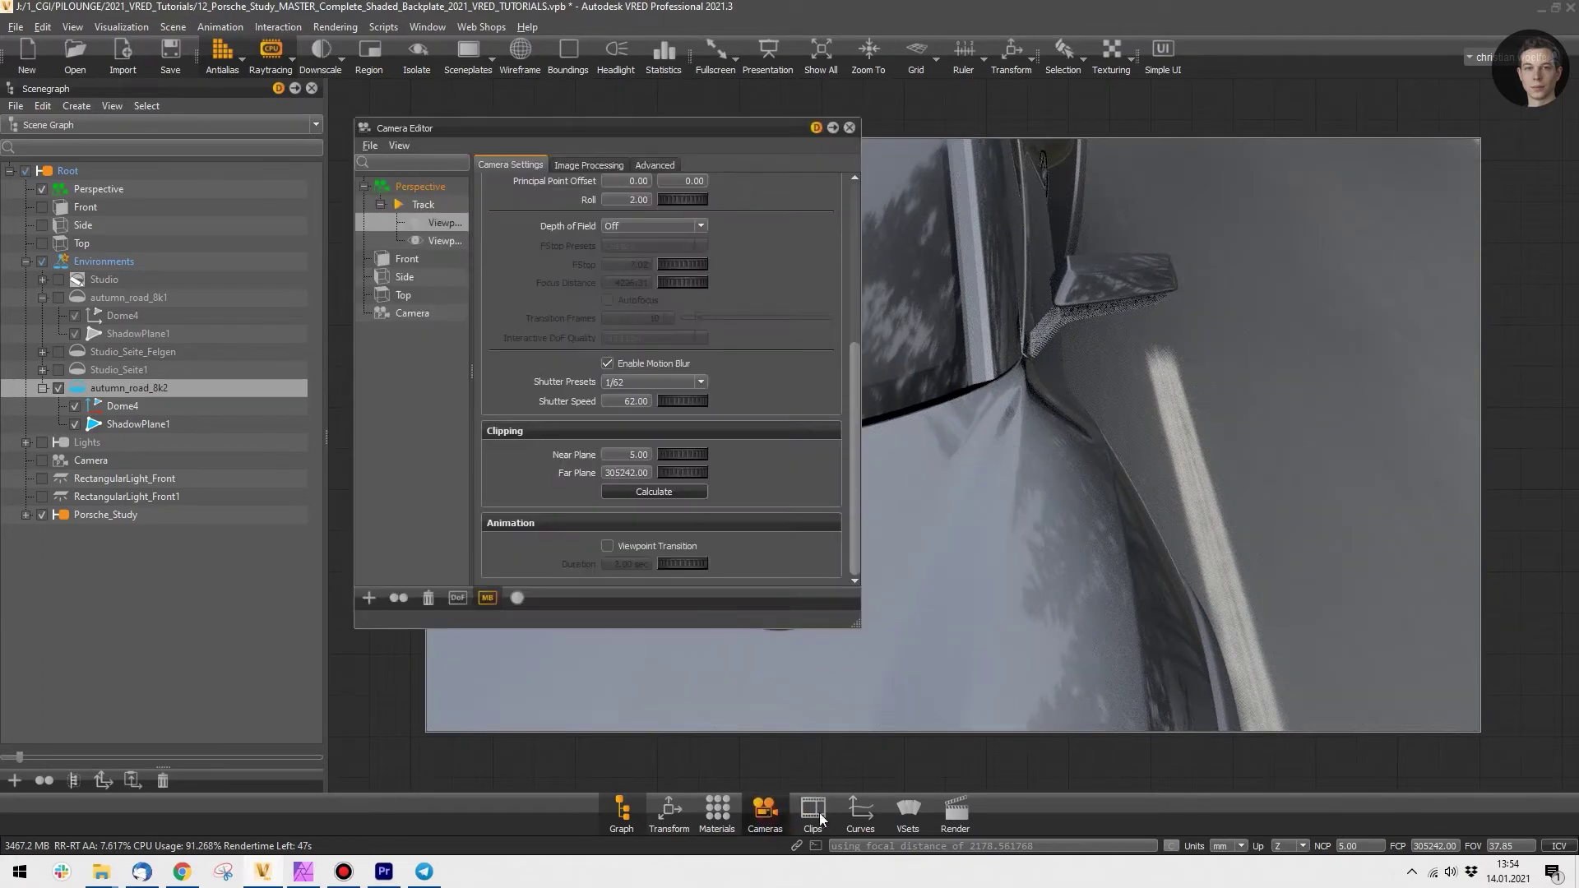
double_click(453, 223)
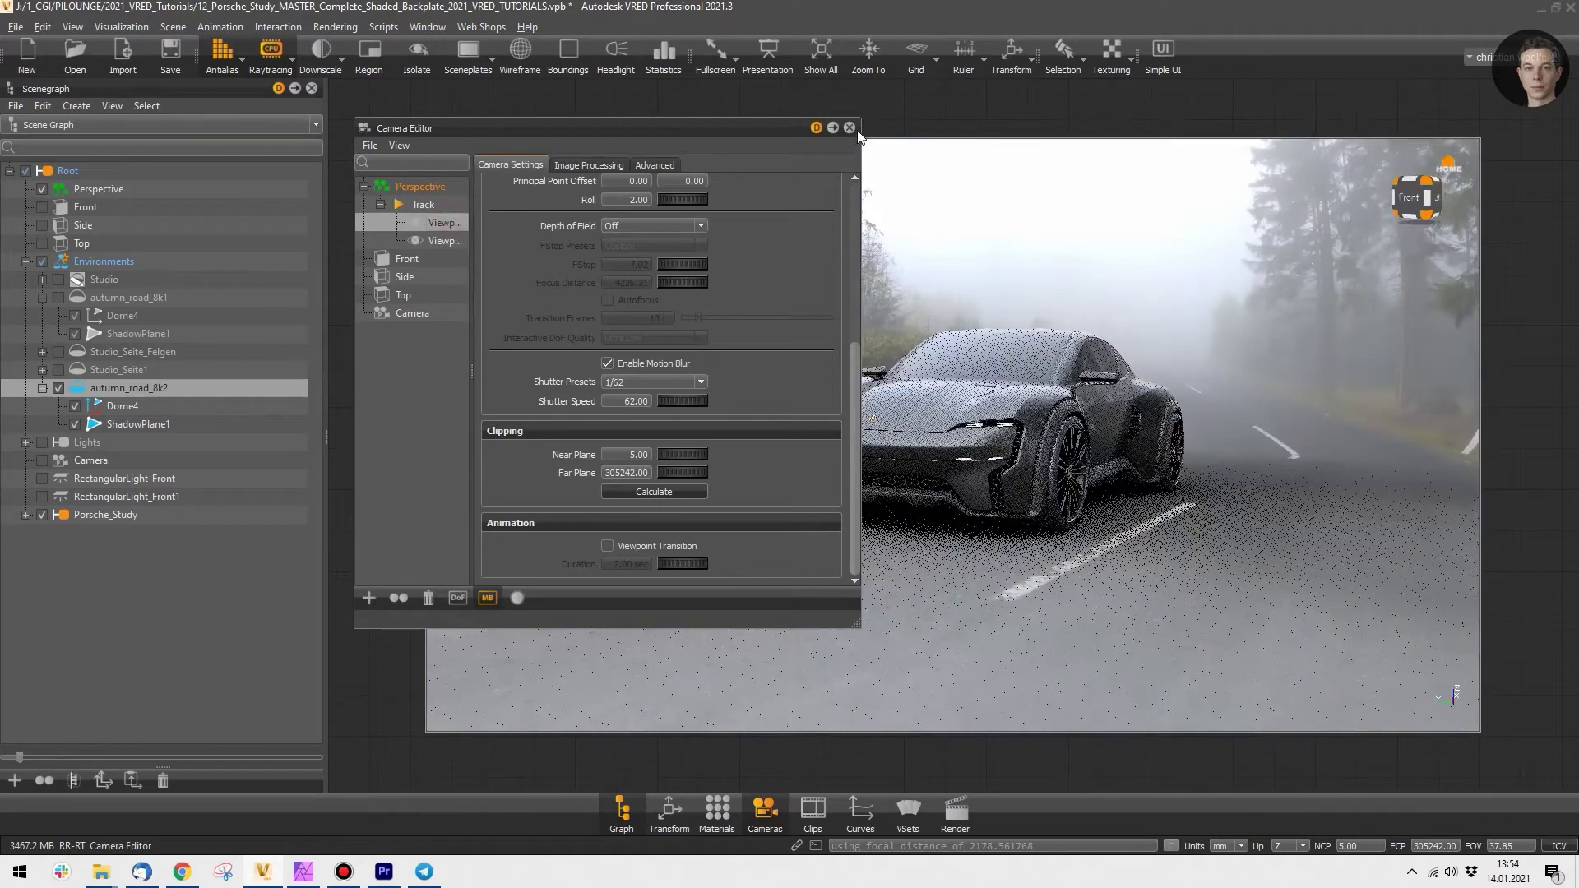
click(850, 128)
click(1251, 535)
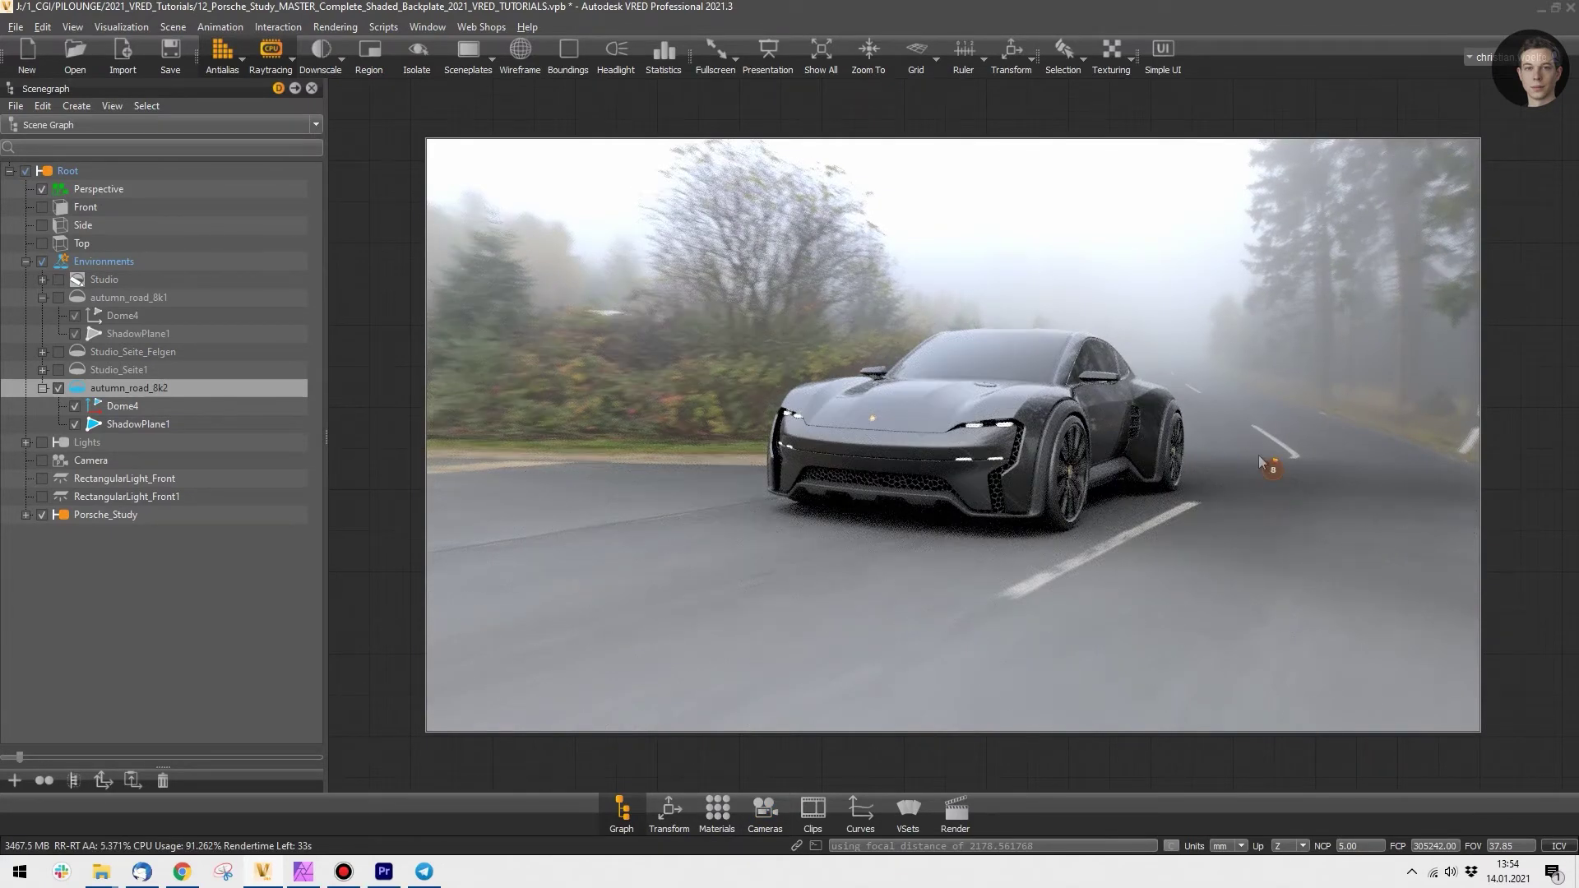
Step: Shorten the autumn_road_8k2_Animation1 block in the Clip Maker to a duration of 4 frames
click(812, 810)
click(551, 300)
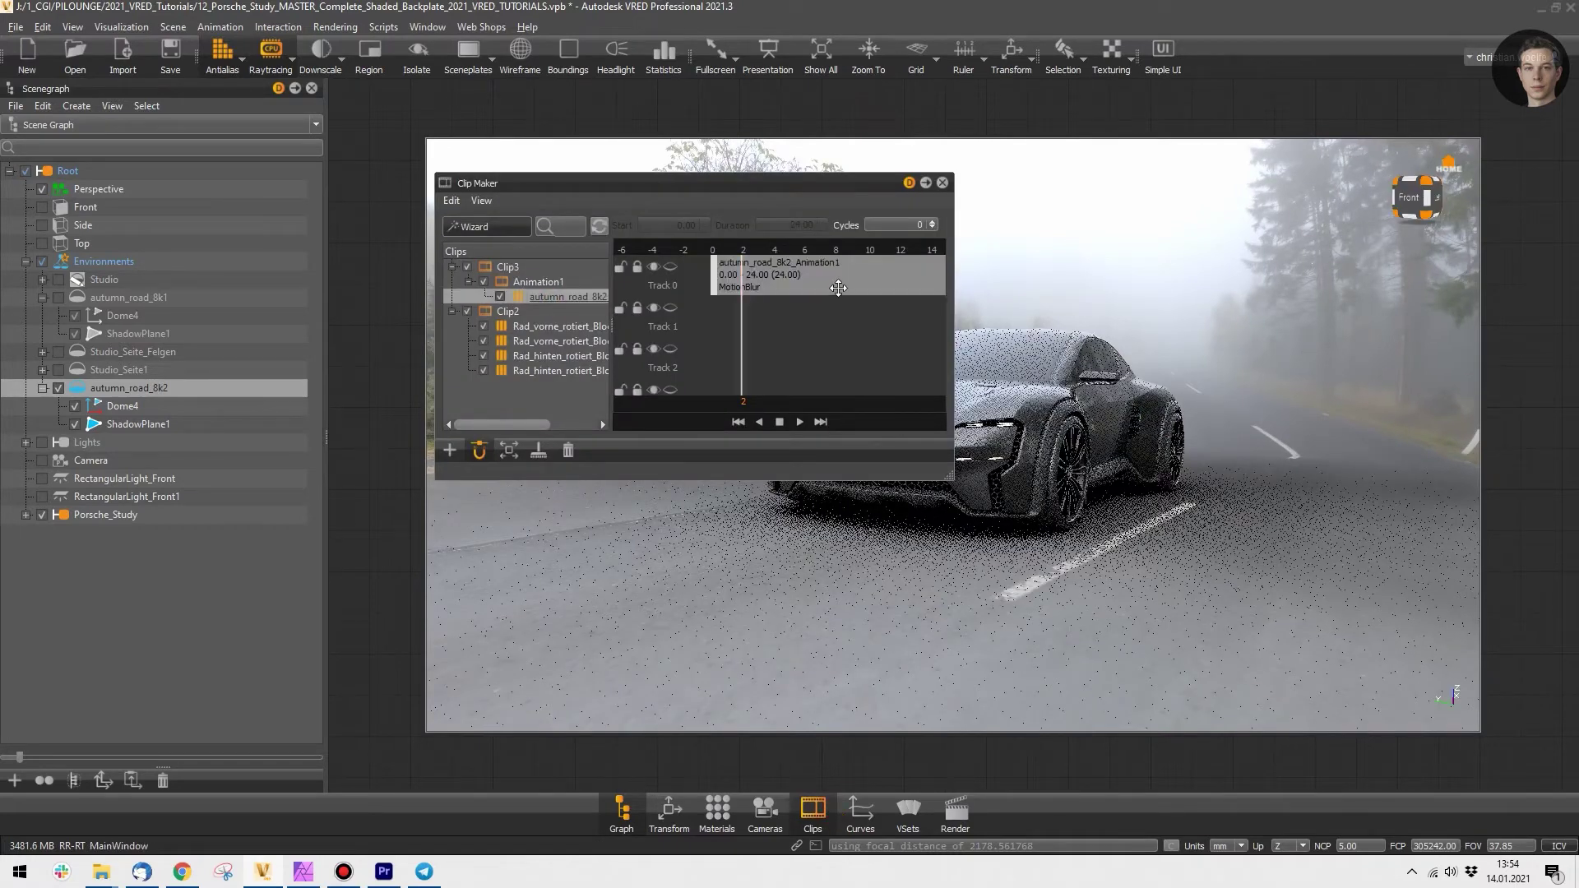
click(838, 287)
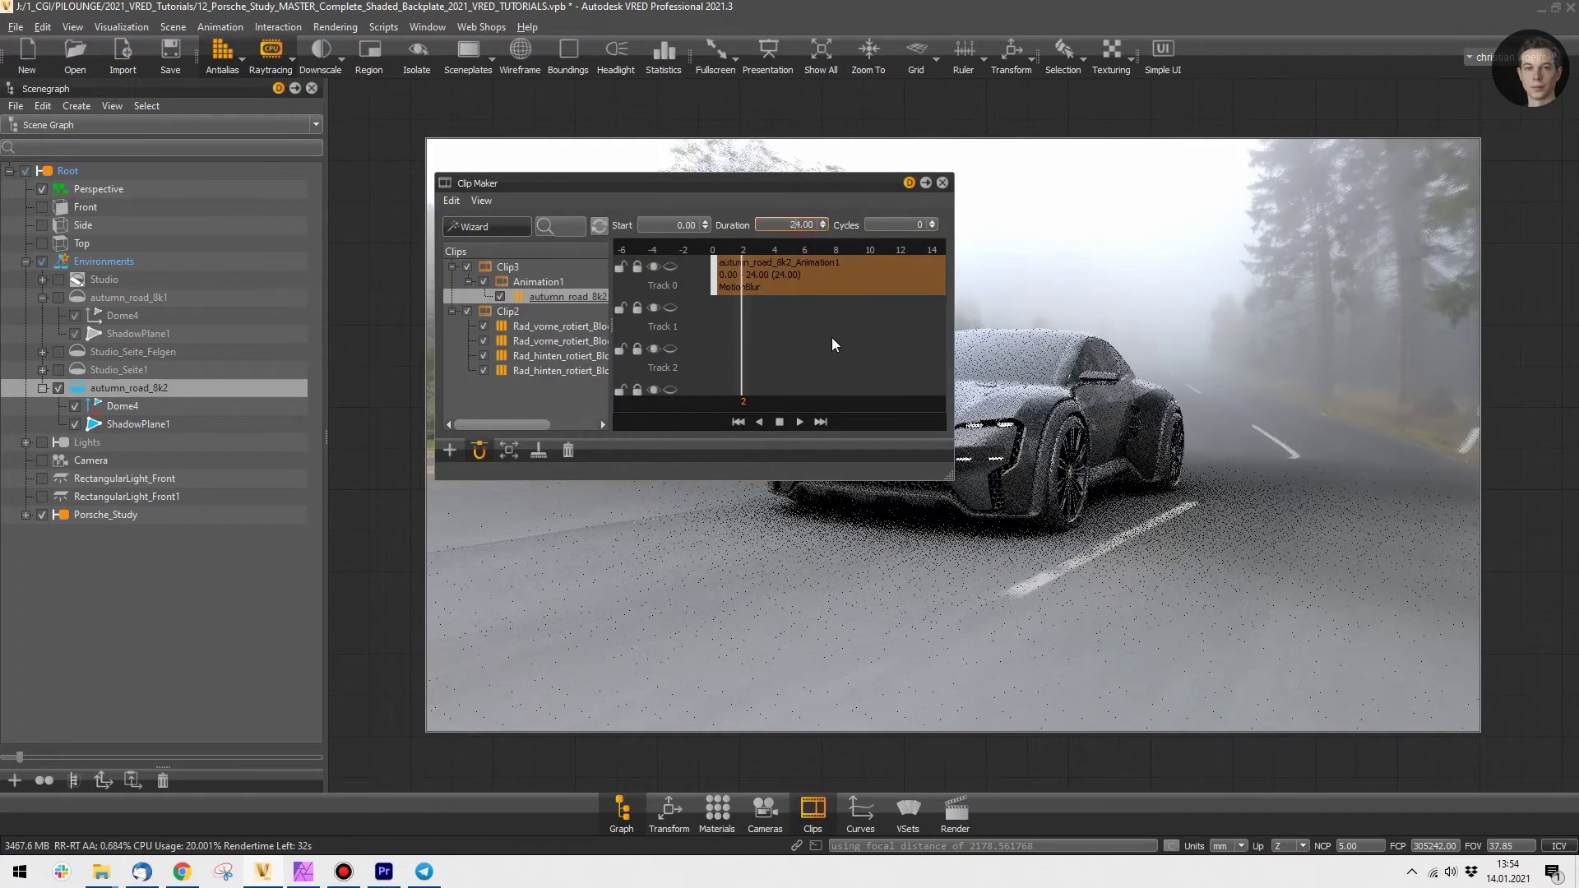
key(BackSpace)
key(Return)
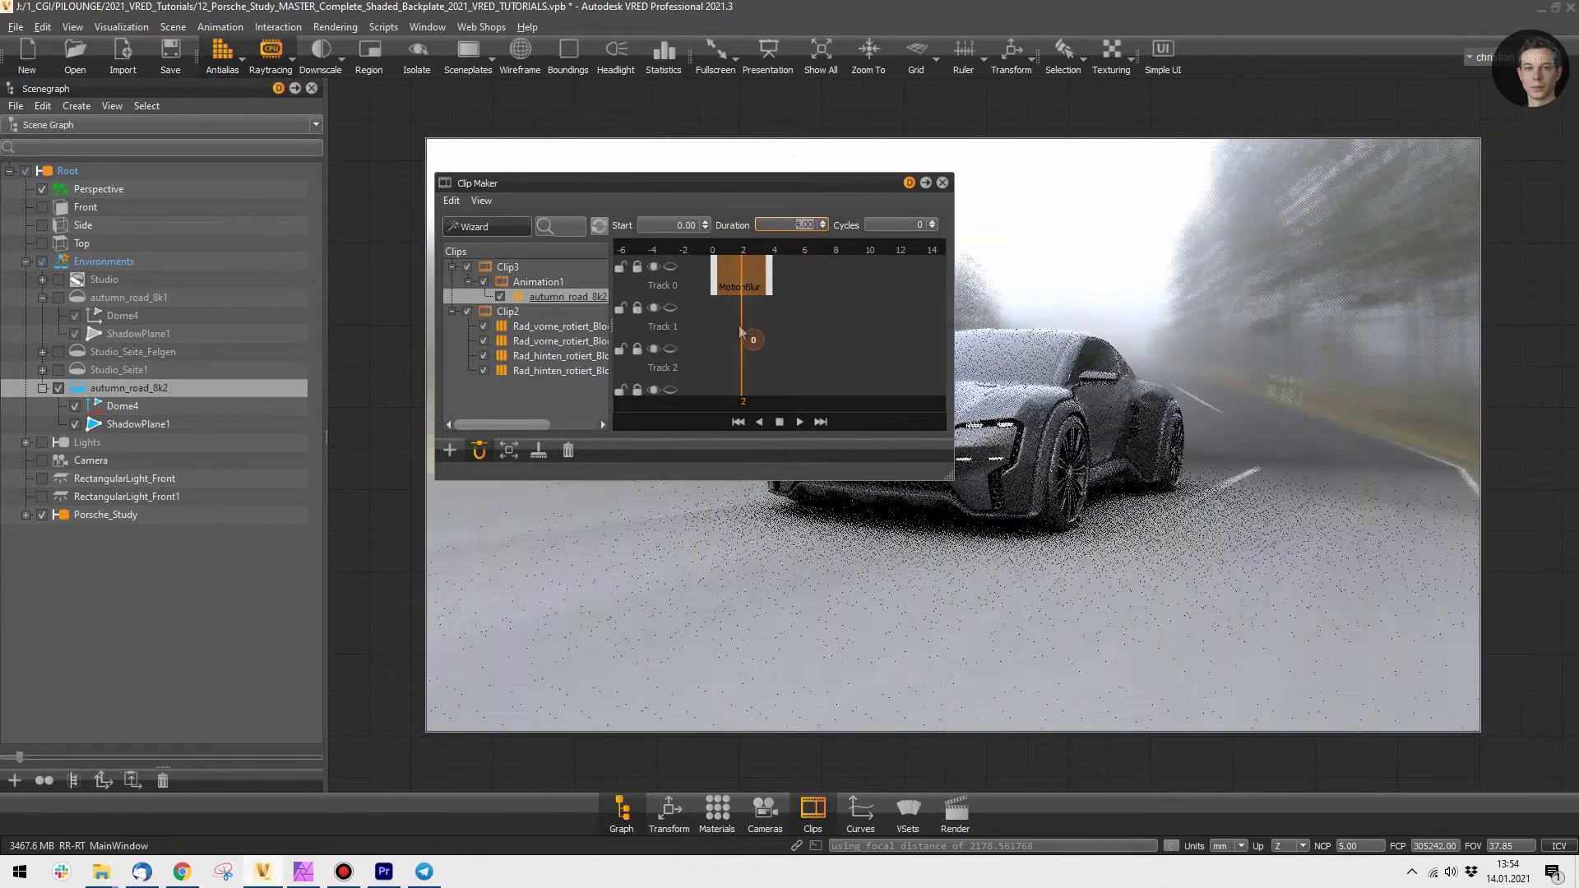
drag(743, 183, 693, 470)
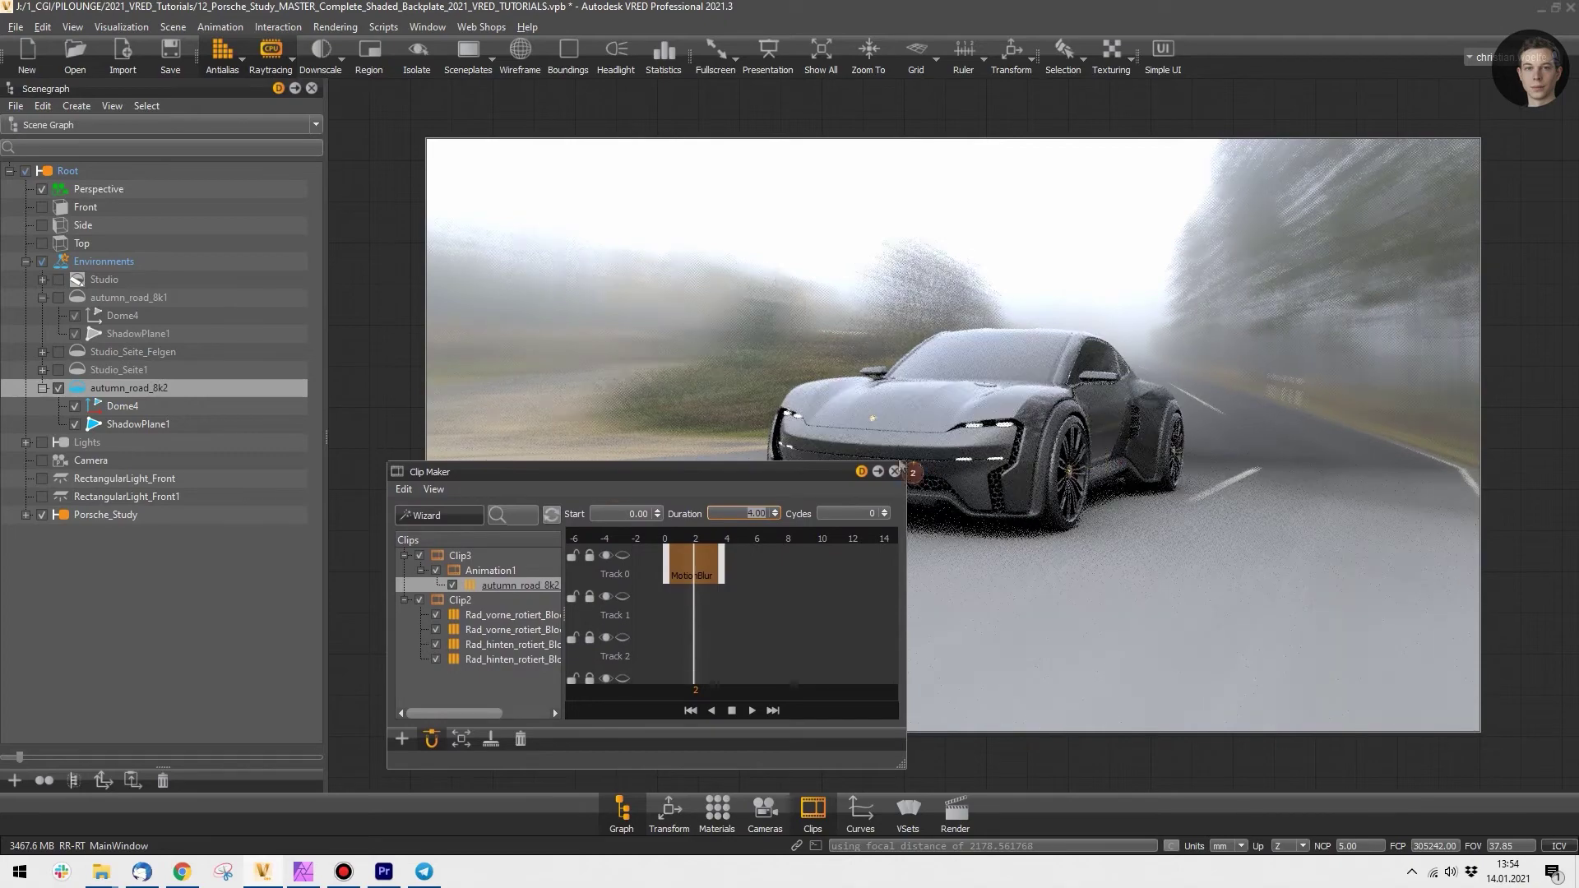
Step: Set the duration of the autumn_road_8k2_Animation1 block back to 24 frames and close the Clip Maker
click(748, 516)
text(2)
key(Return)
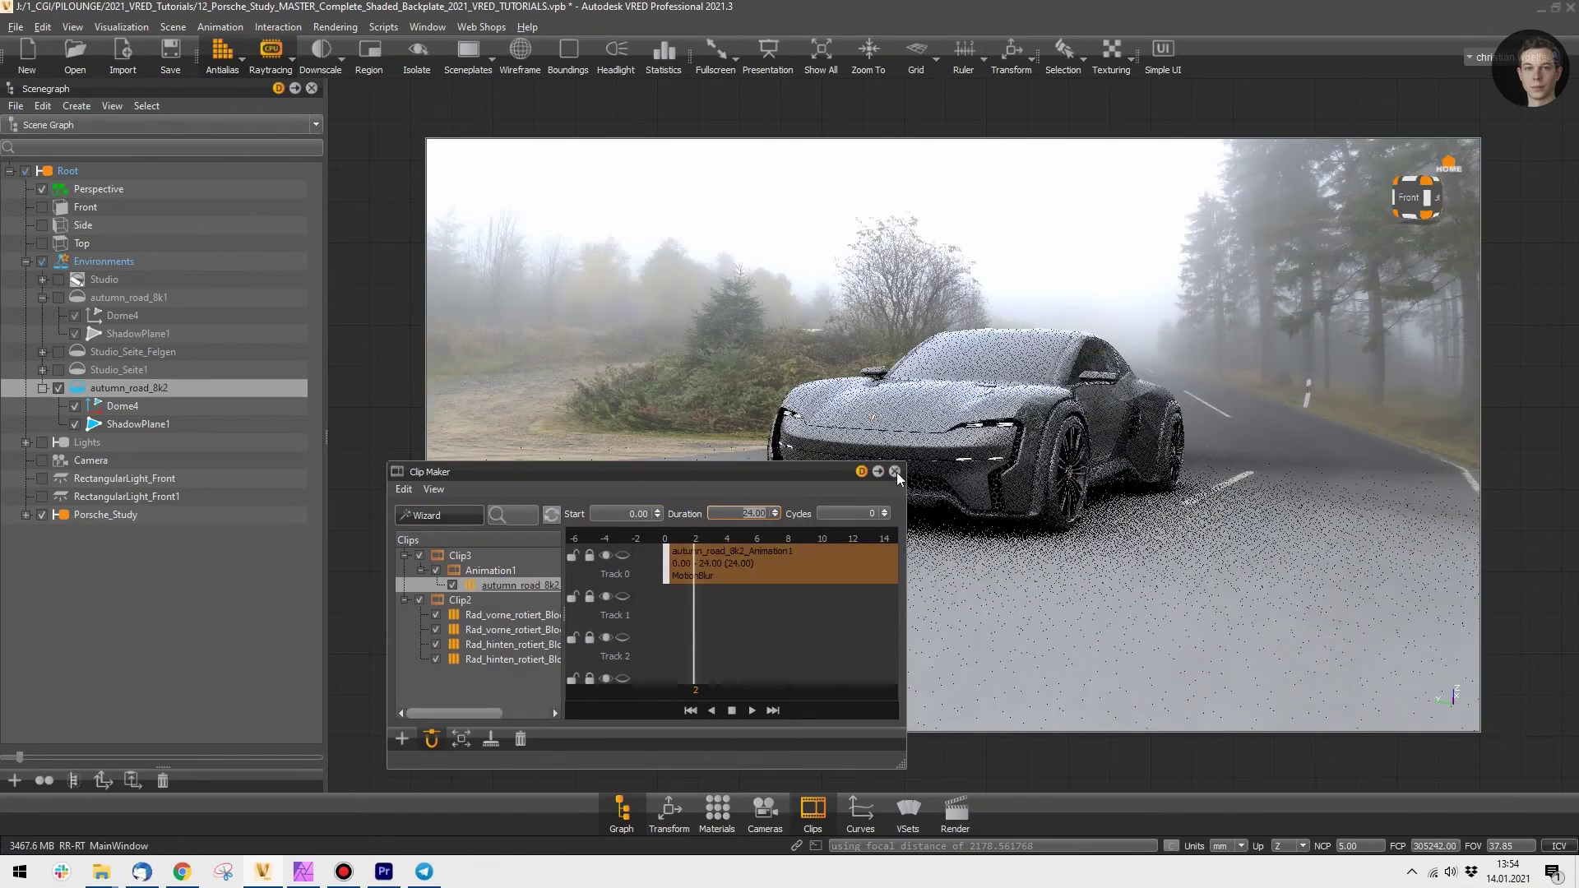
click(894, 471)
Step: Open the Curve Editor and widen it, its library and its channel list until all names and values are readable
click(860, 814)
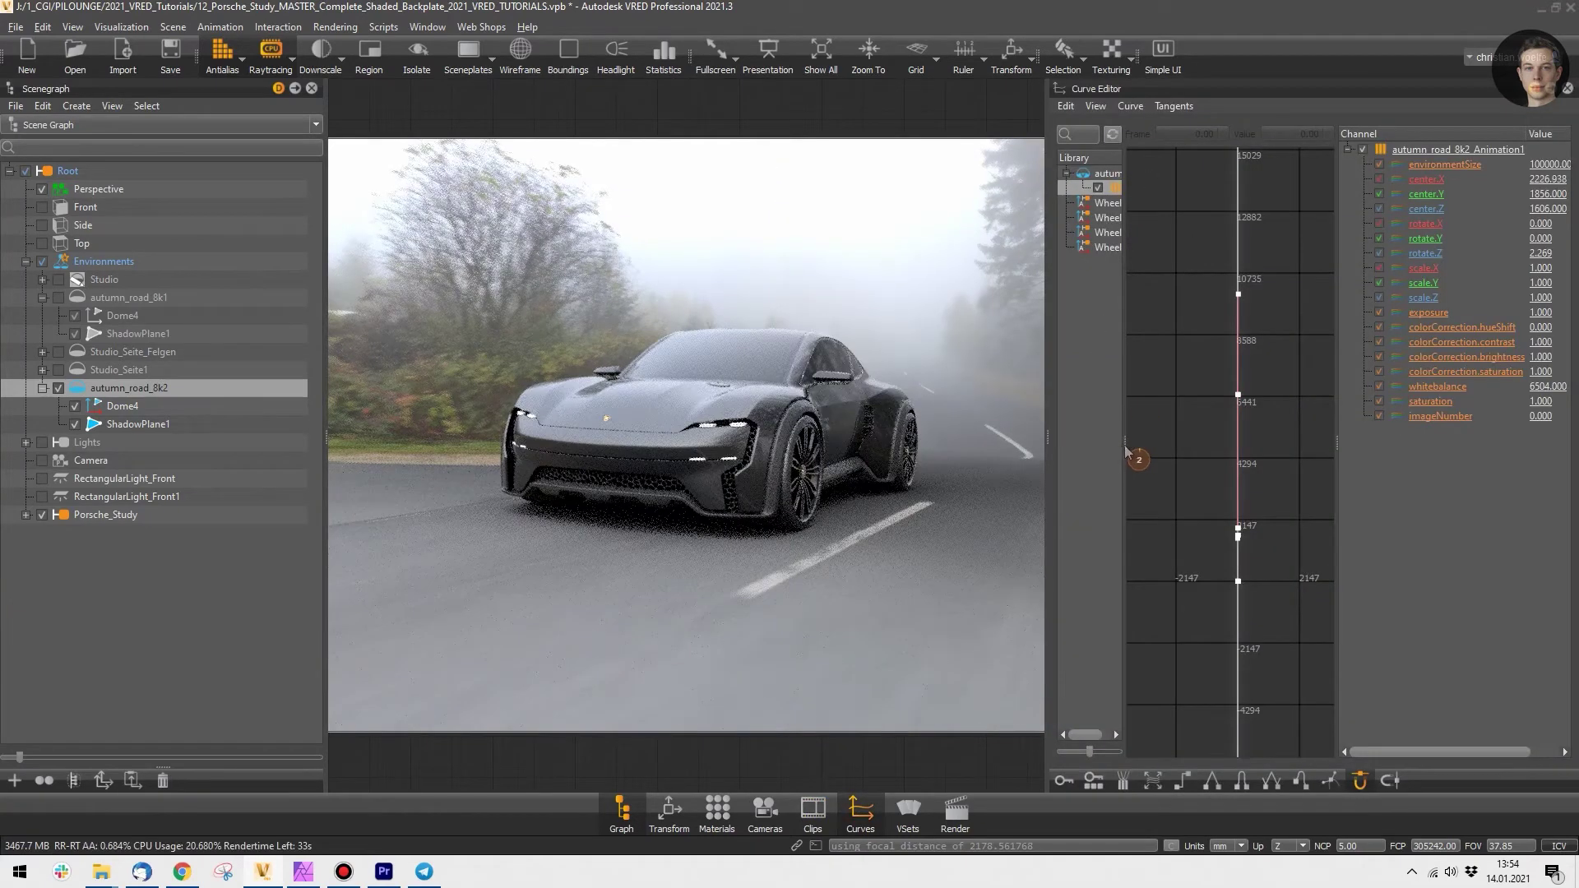
drag(1124, 446, 1185, 434)
click(1201, 203)
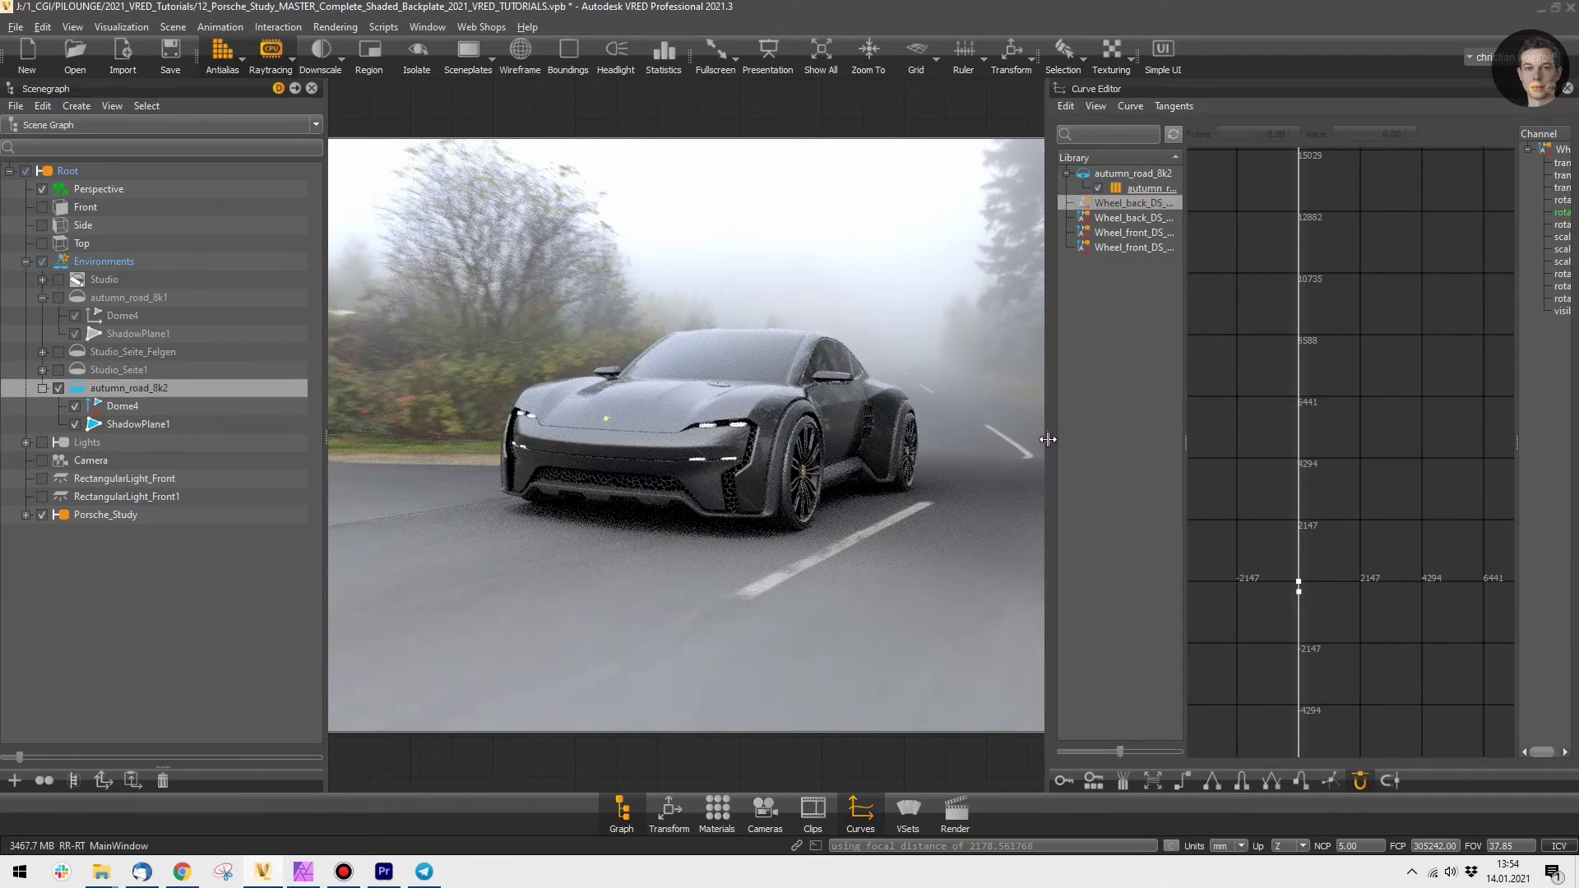
drag(1047, 439, 722, 439)
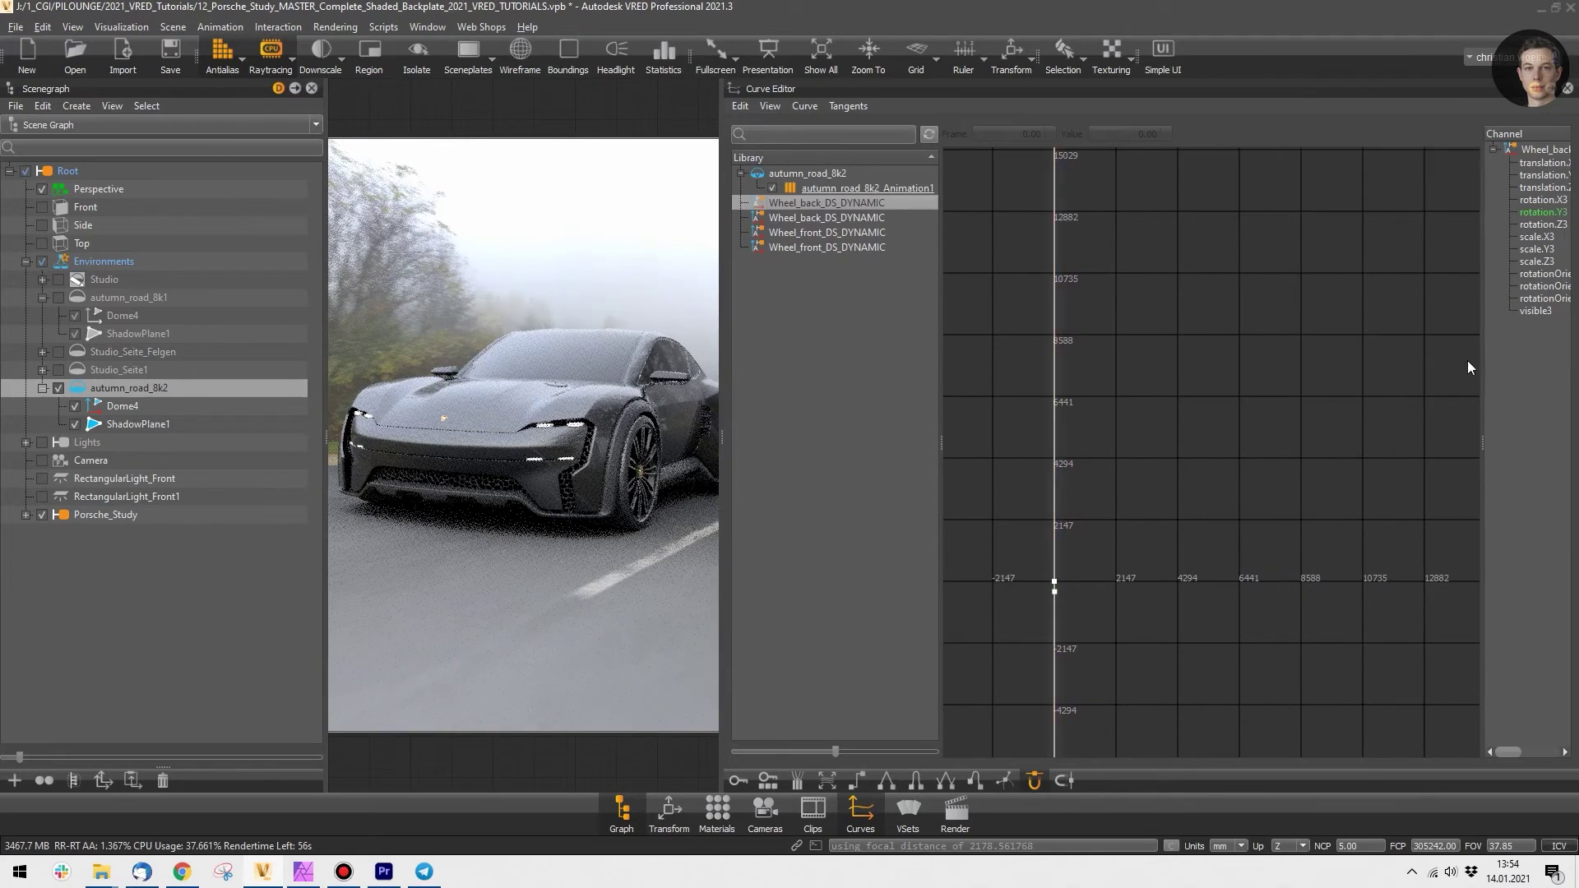
drag(1482, 446, 1241, 436)
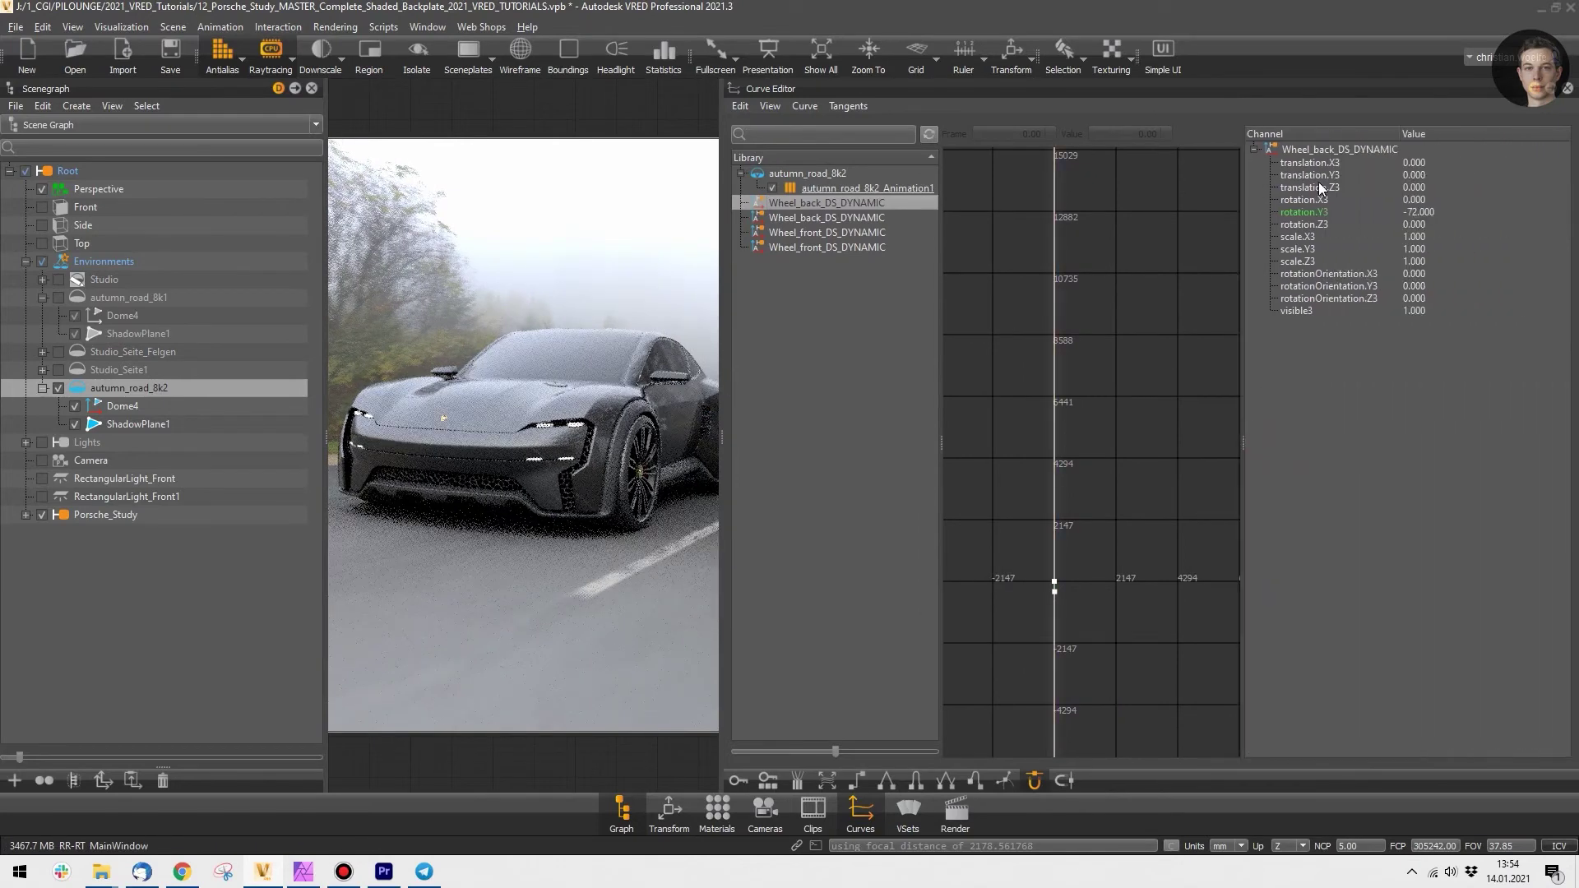
Step: Isolate the center.X curve of autumn_road_8k2_Animation1 and select its start key at frame 0
click(847, 188)
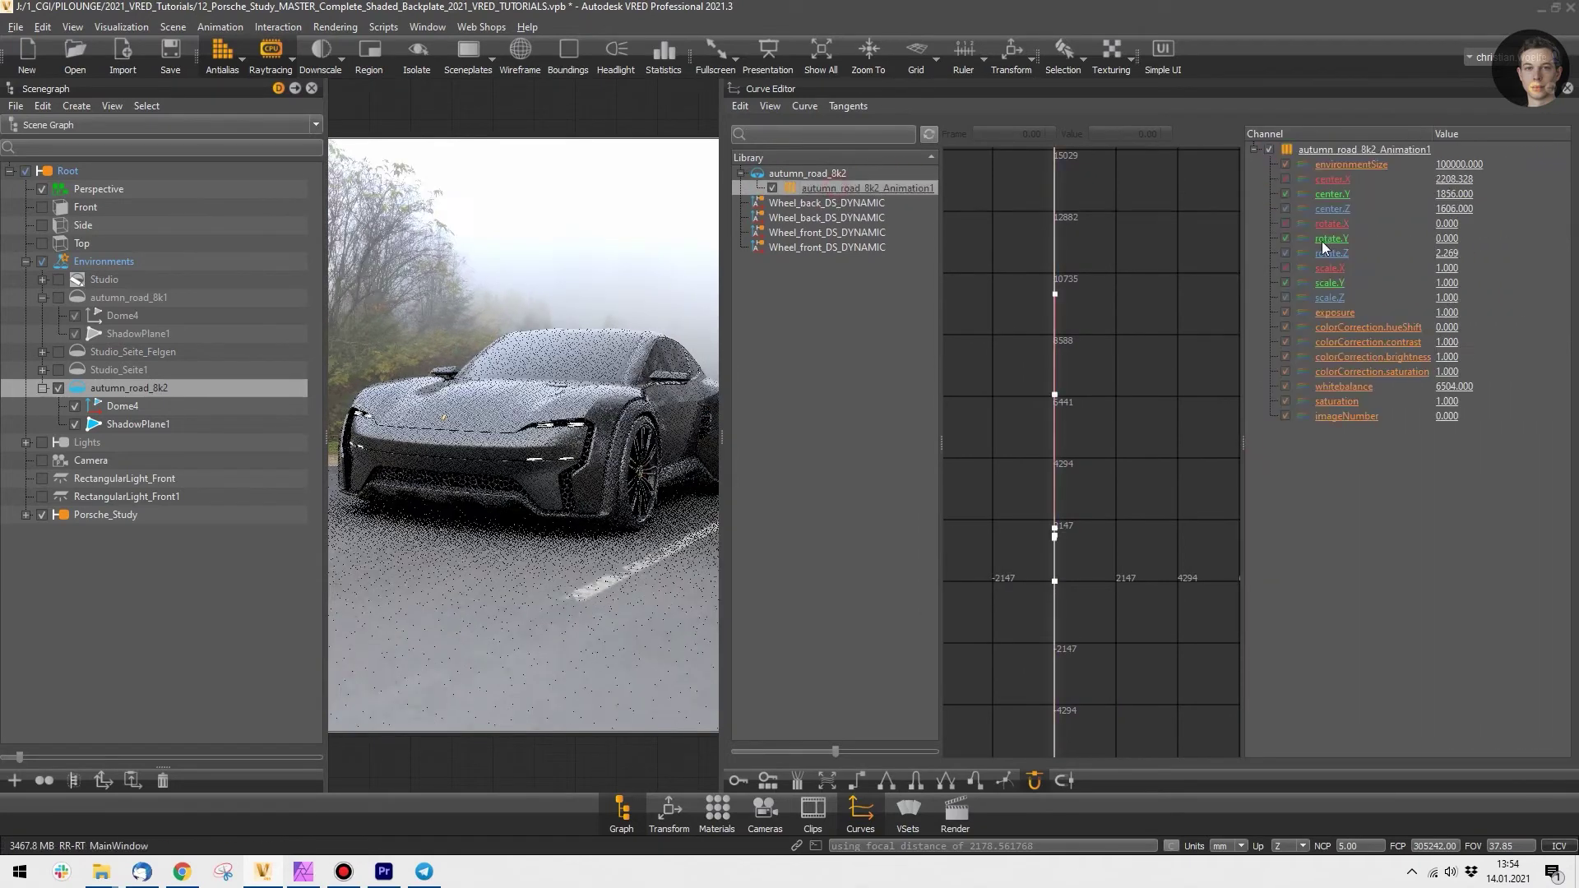
click(1349, 180)
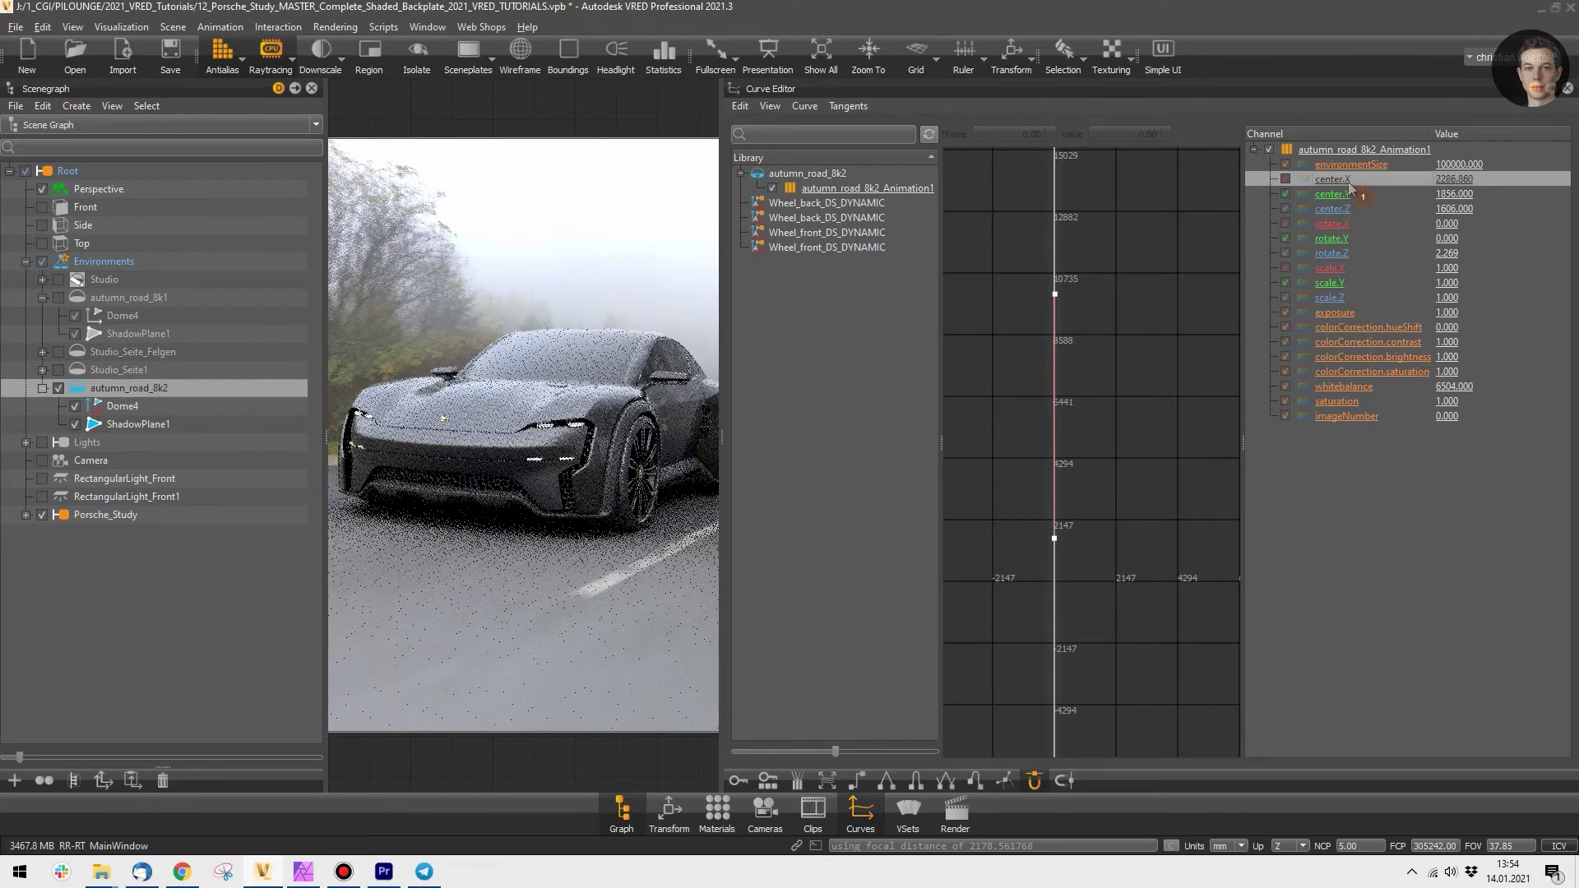
drag(1106, 472, 1055, 541)
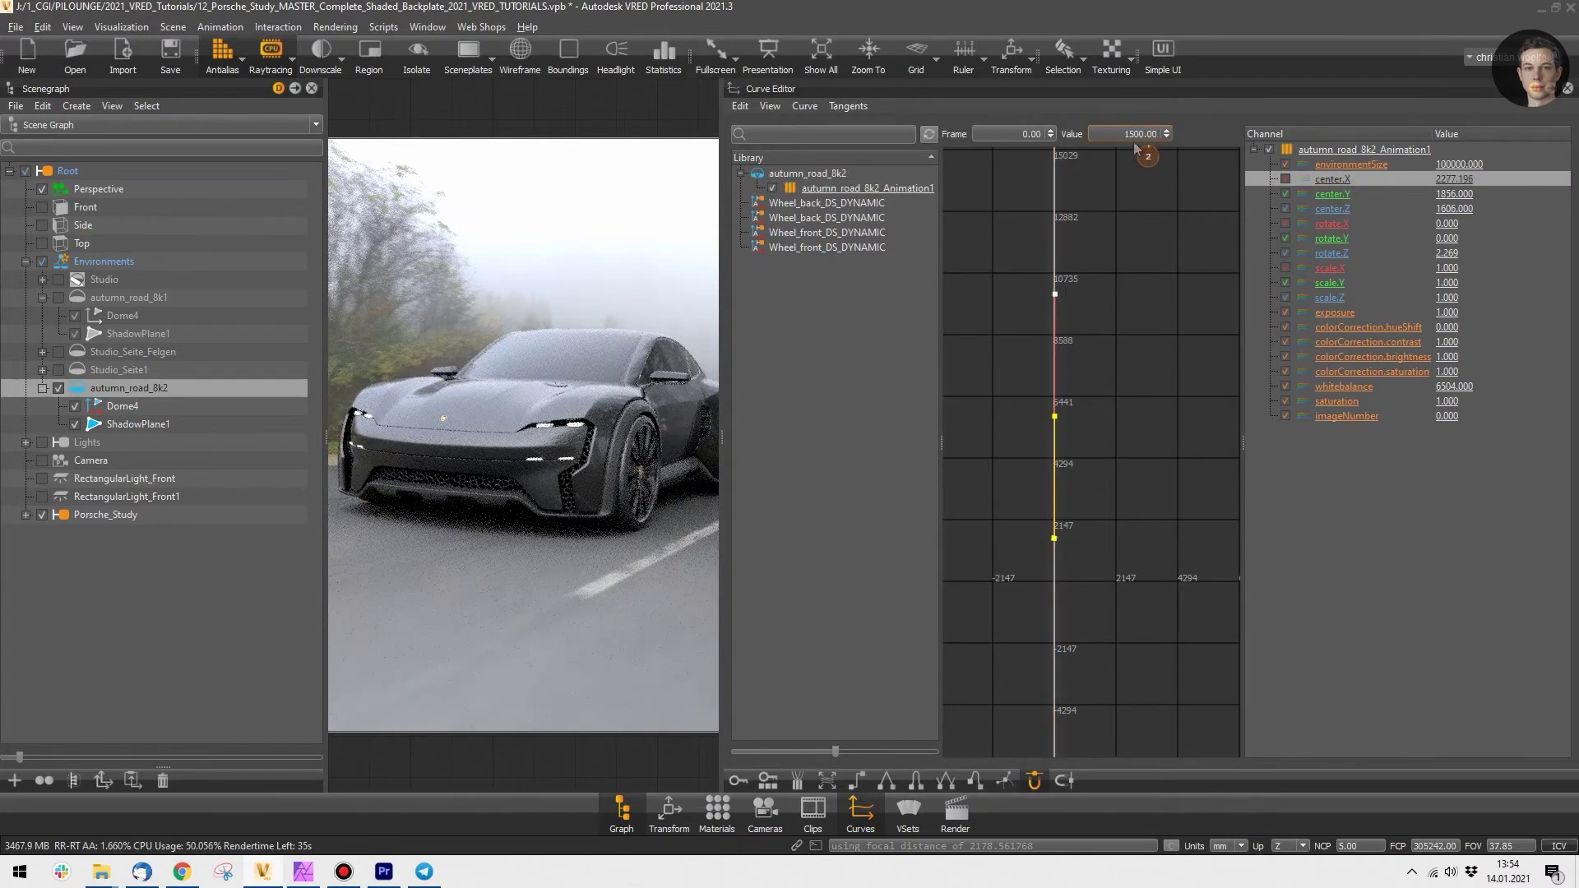
Step: Set the value of the center.X end key at frame 24 to 20000
drag(1121, 254, 1017, 329)
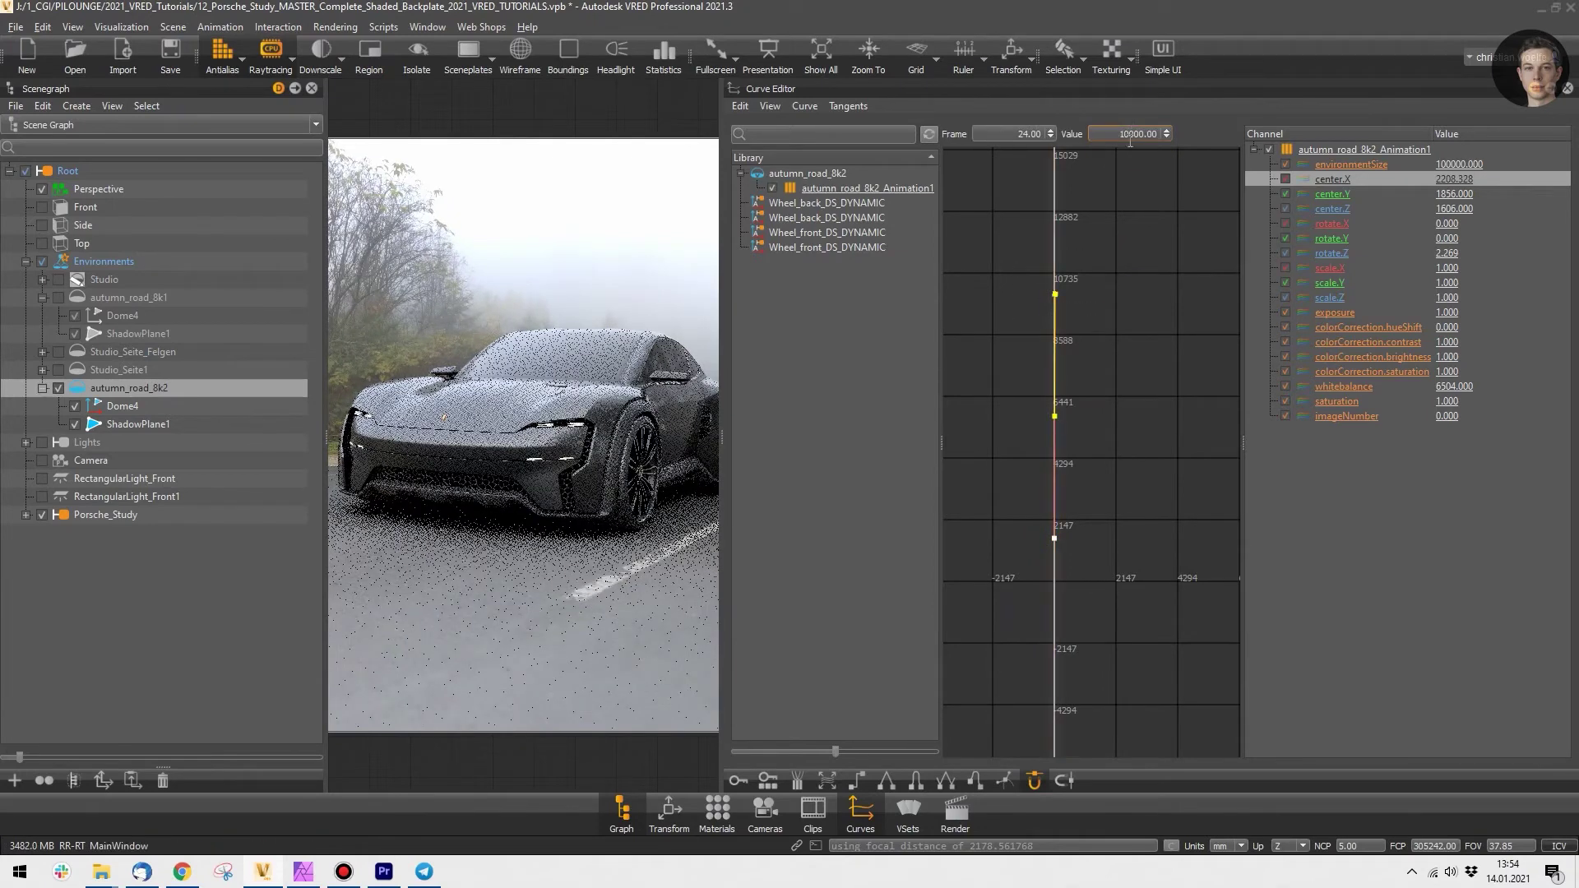
mouse_move(1130, 143)
mouse_down()
mouse_move(1145, 141)
mouse_move(1126, 171)
mouse_move(1133, 137)
mouse_up()
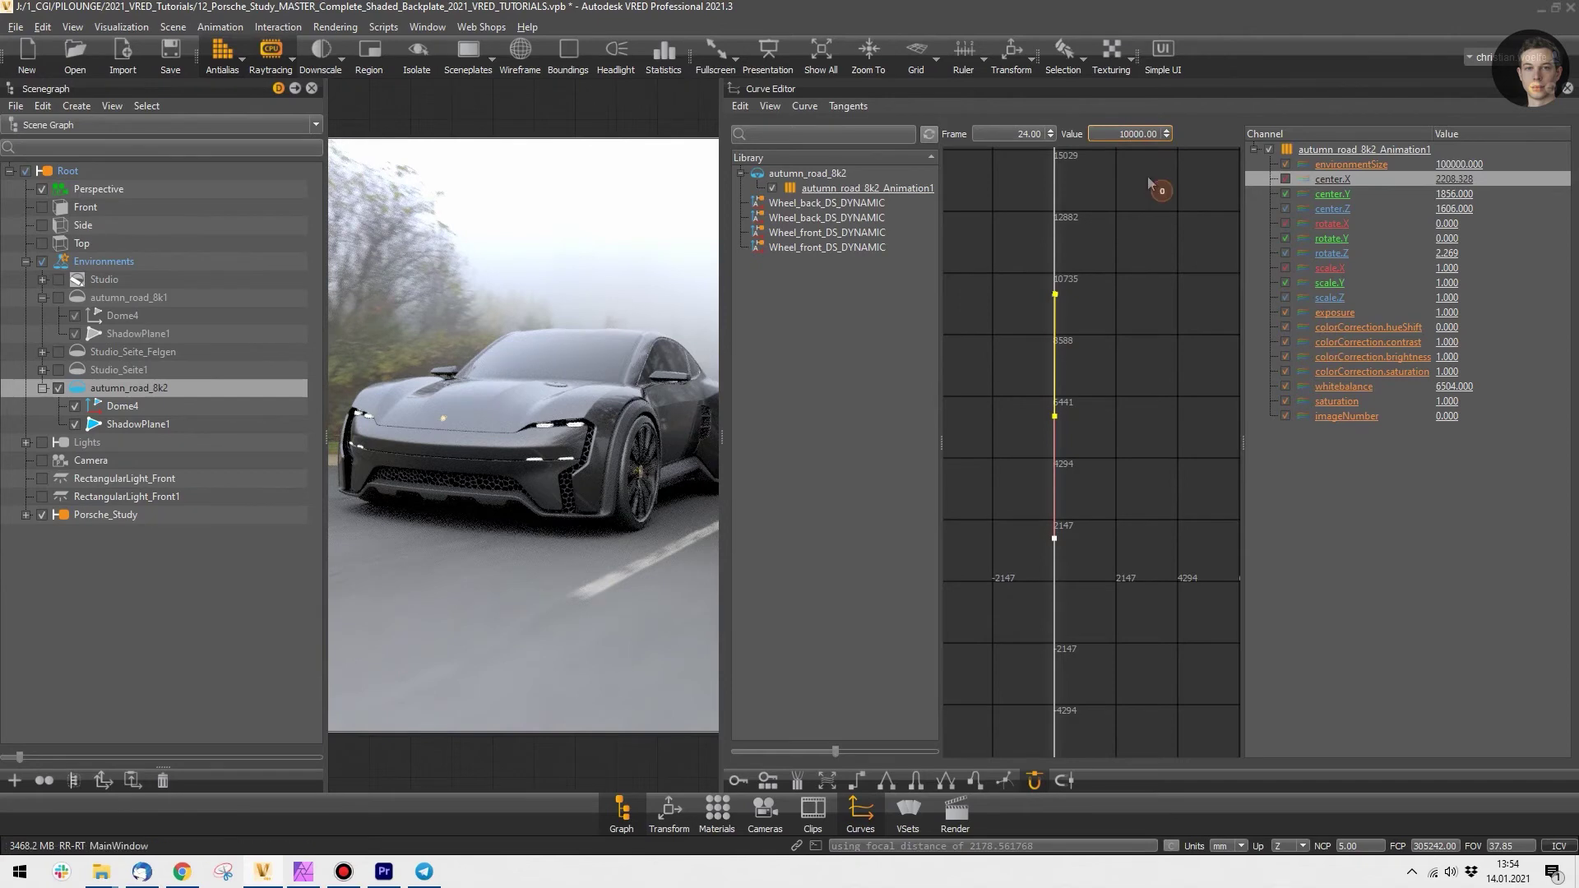
drag(1135, 145, 1126, 138)
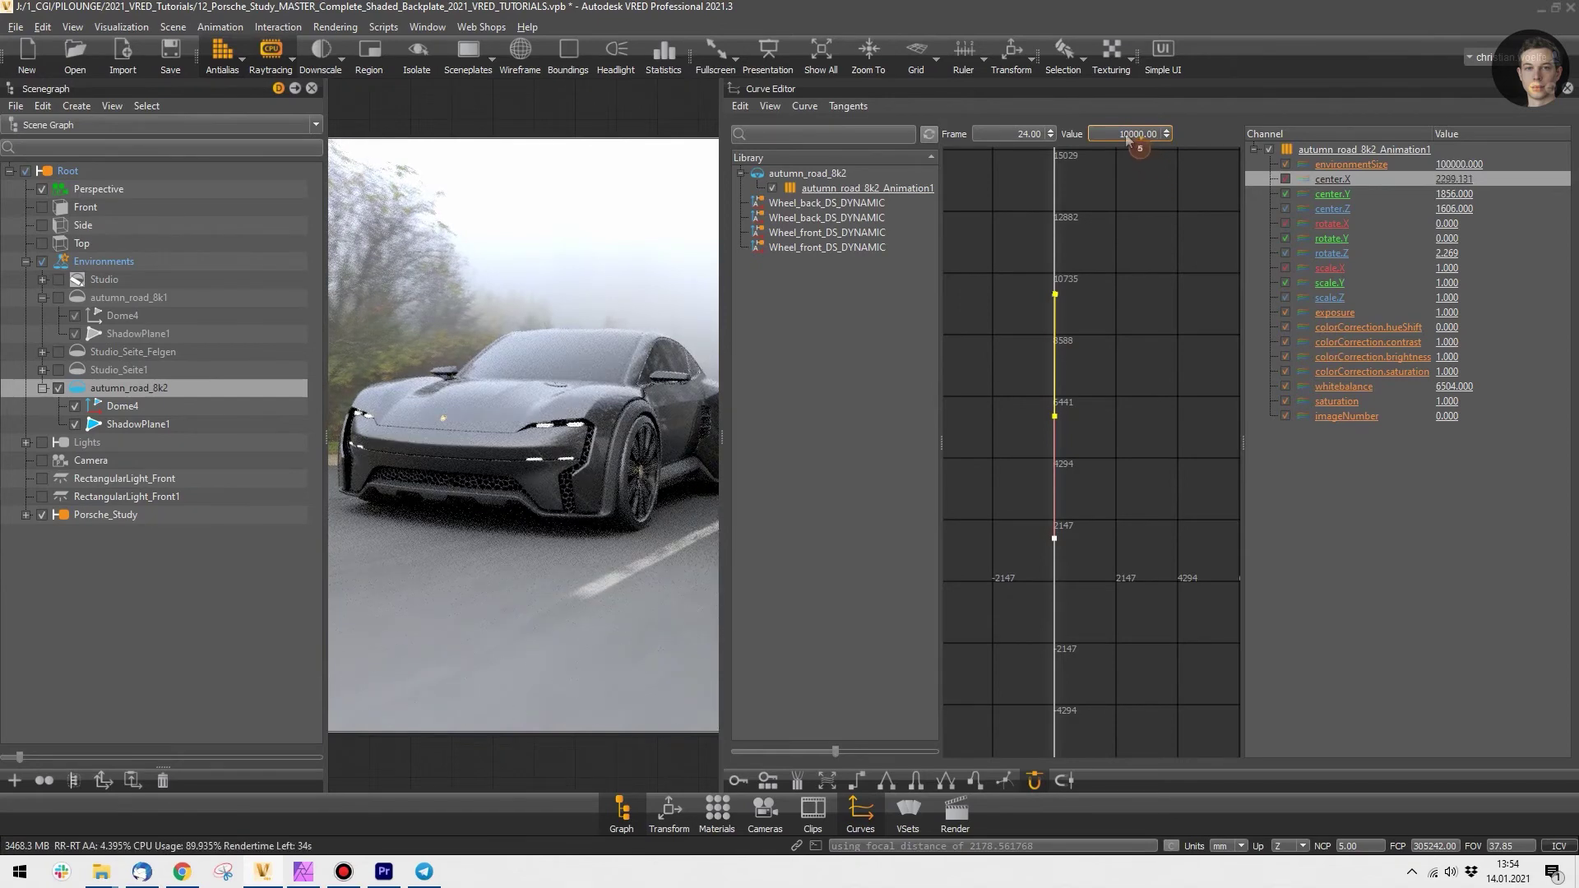
text(2)
key(Return)
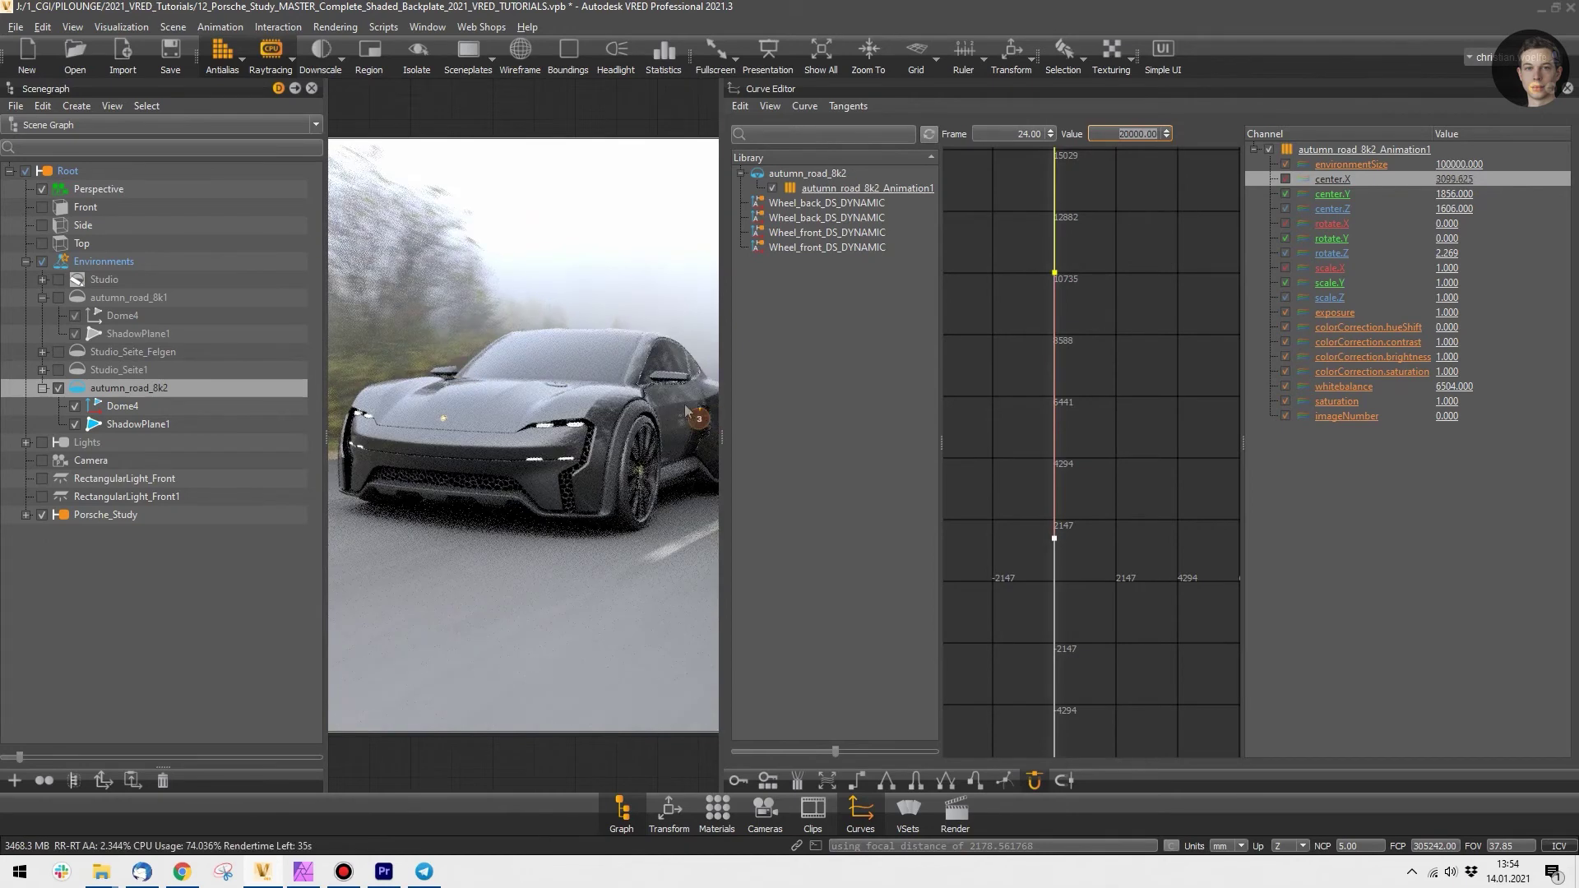
Step: Set the value of the center.X end key at frame 24 to 2000
mouse_move(422, 240)
mouse_down()
mouse_move(561, 461)
mouse_move(706, 469)
mouse_move(692, 471)
mouse_up()
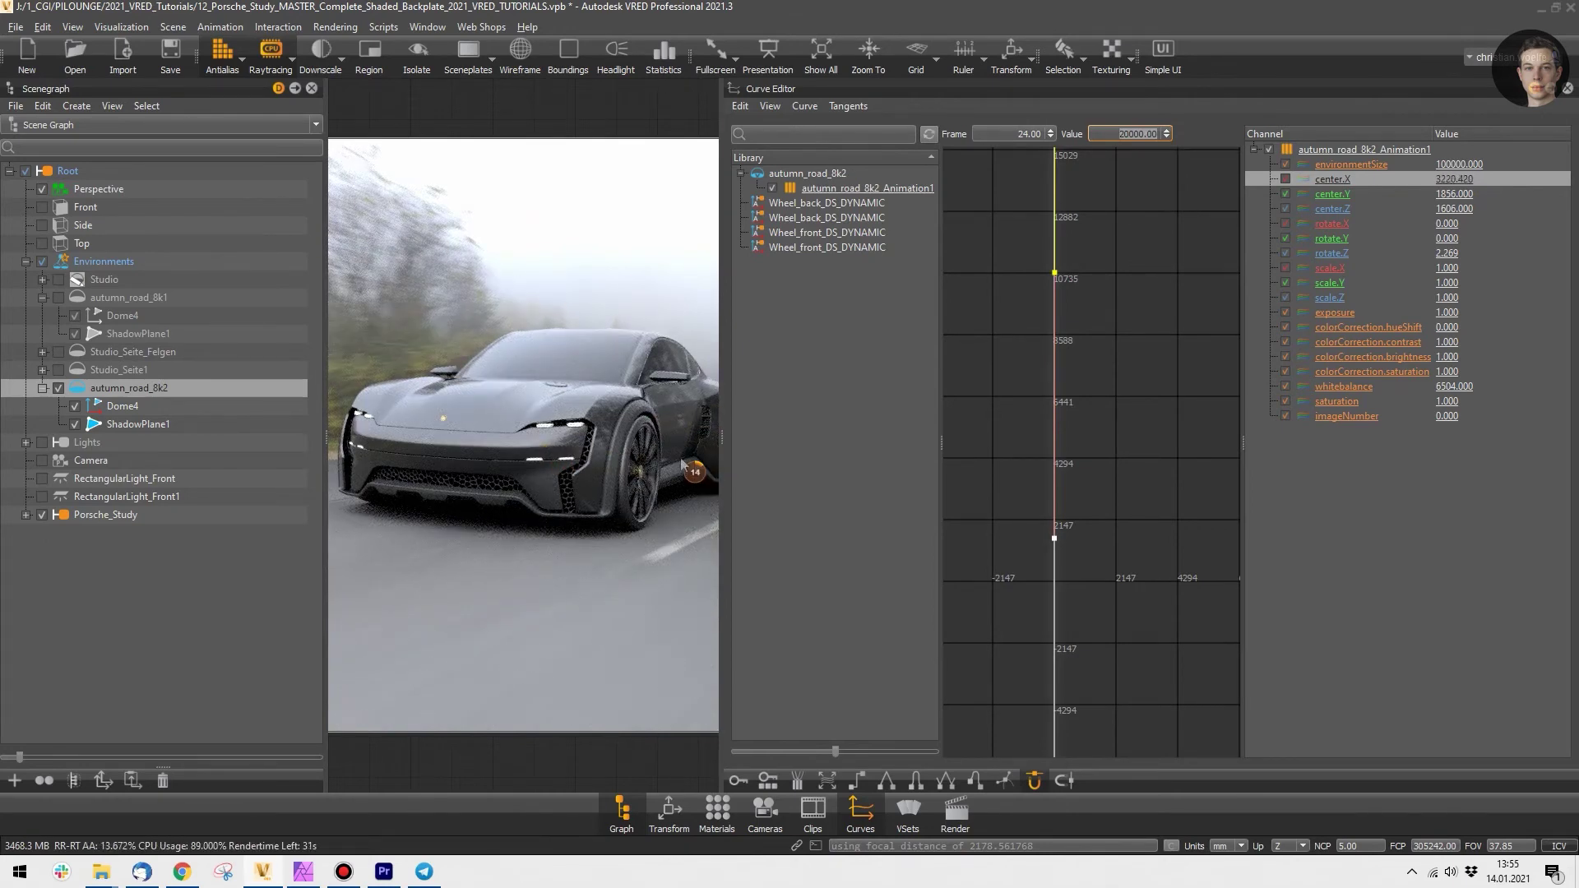
click(1142, 137)
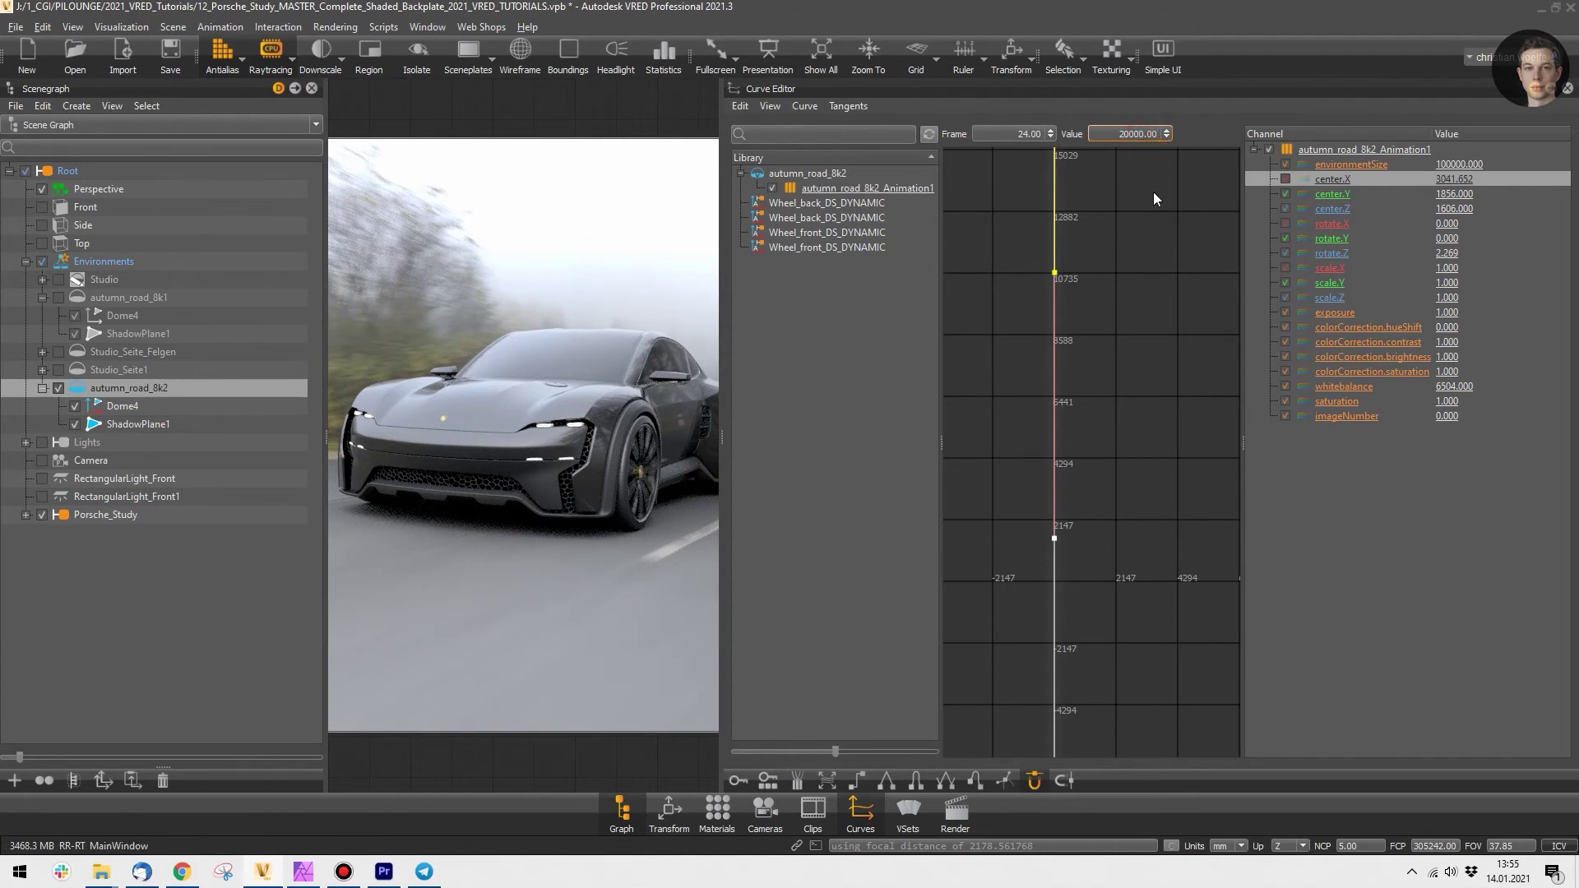
key(BackSpace)
key(Return)
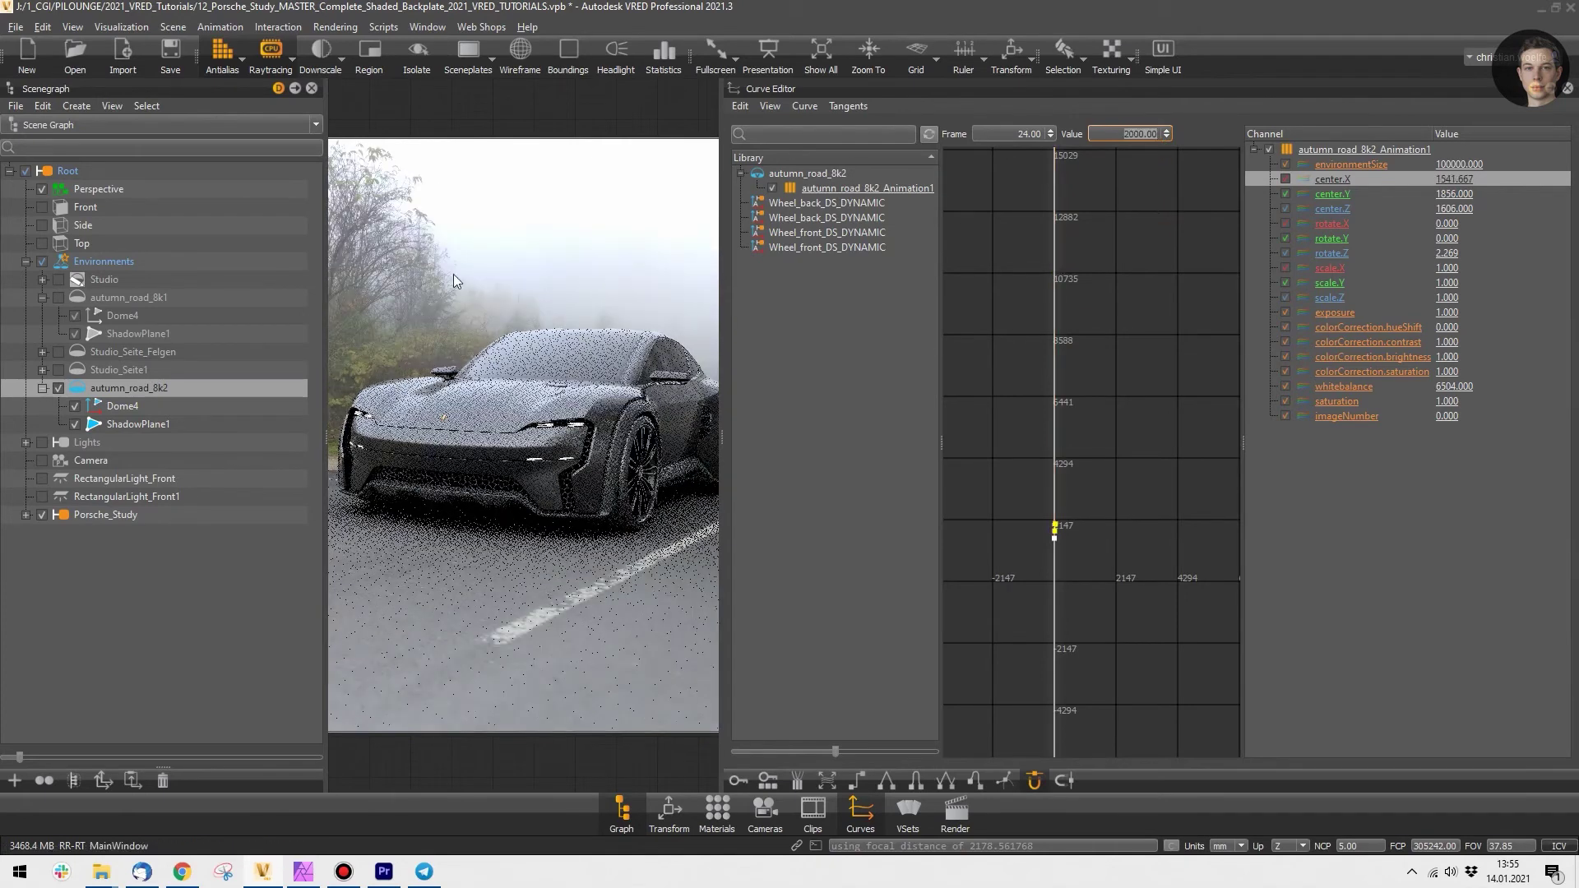
Step: Close the Scenegraph and examine the road and environment blur around the car from the front, side and rear
click(311, 88)
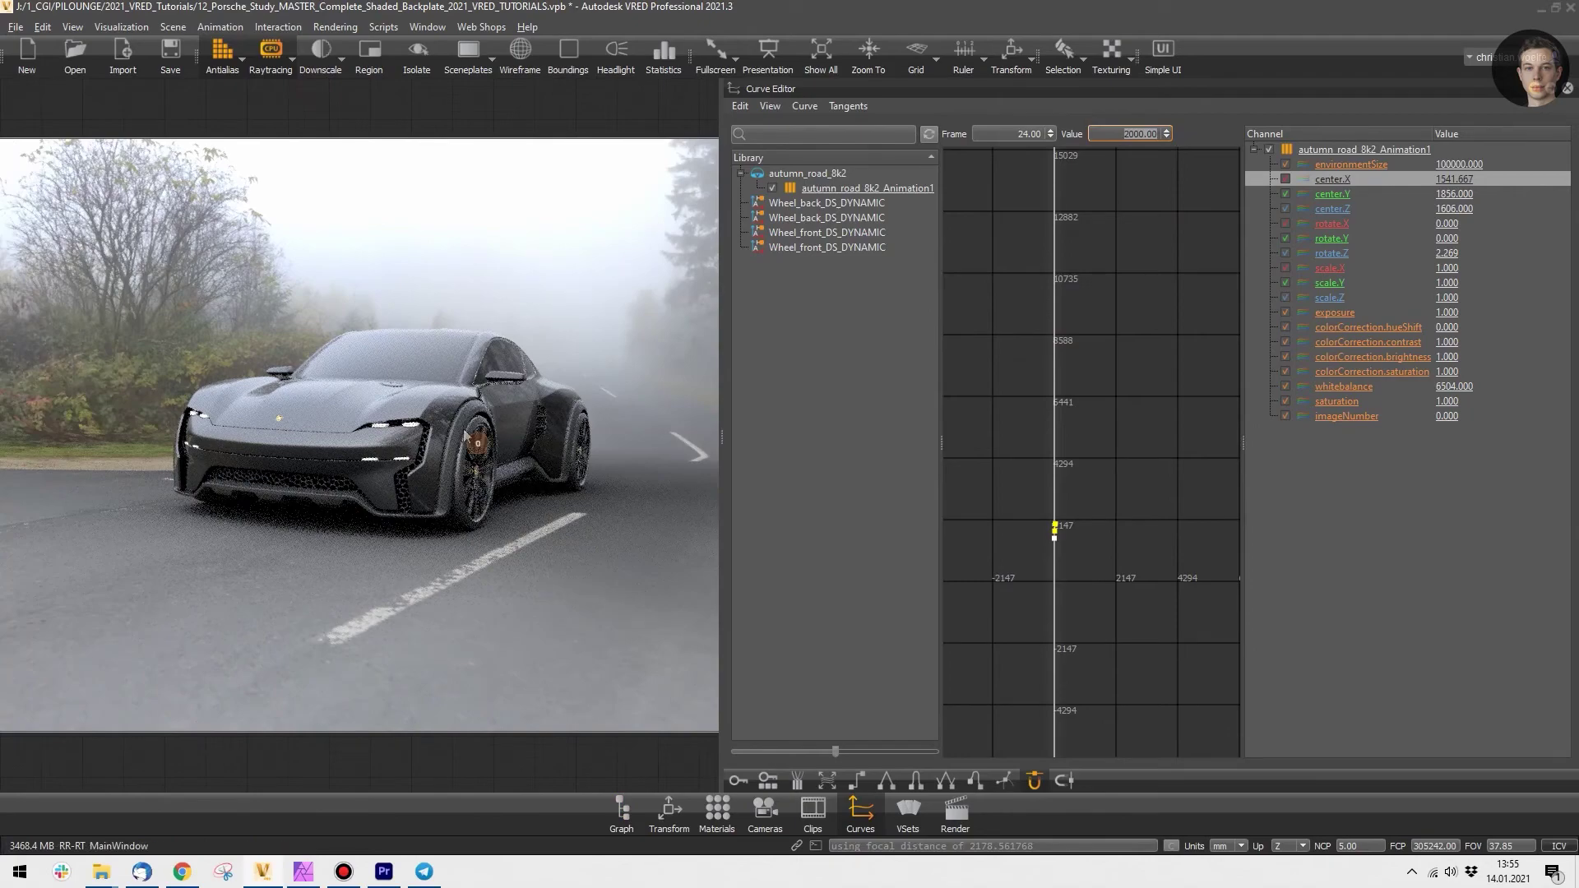
drag(459, 420, 436, 550)
right_drag(437, 550, 531, 413)
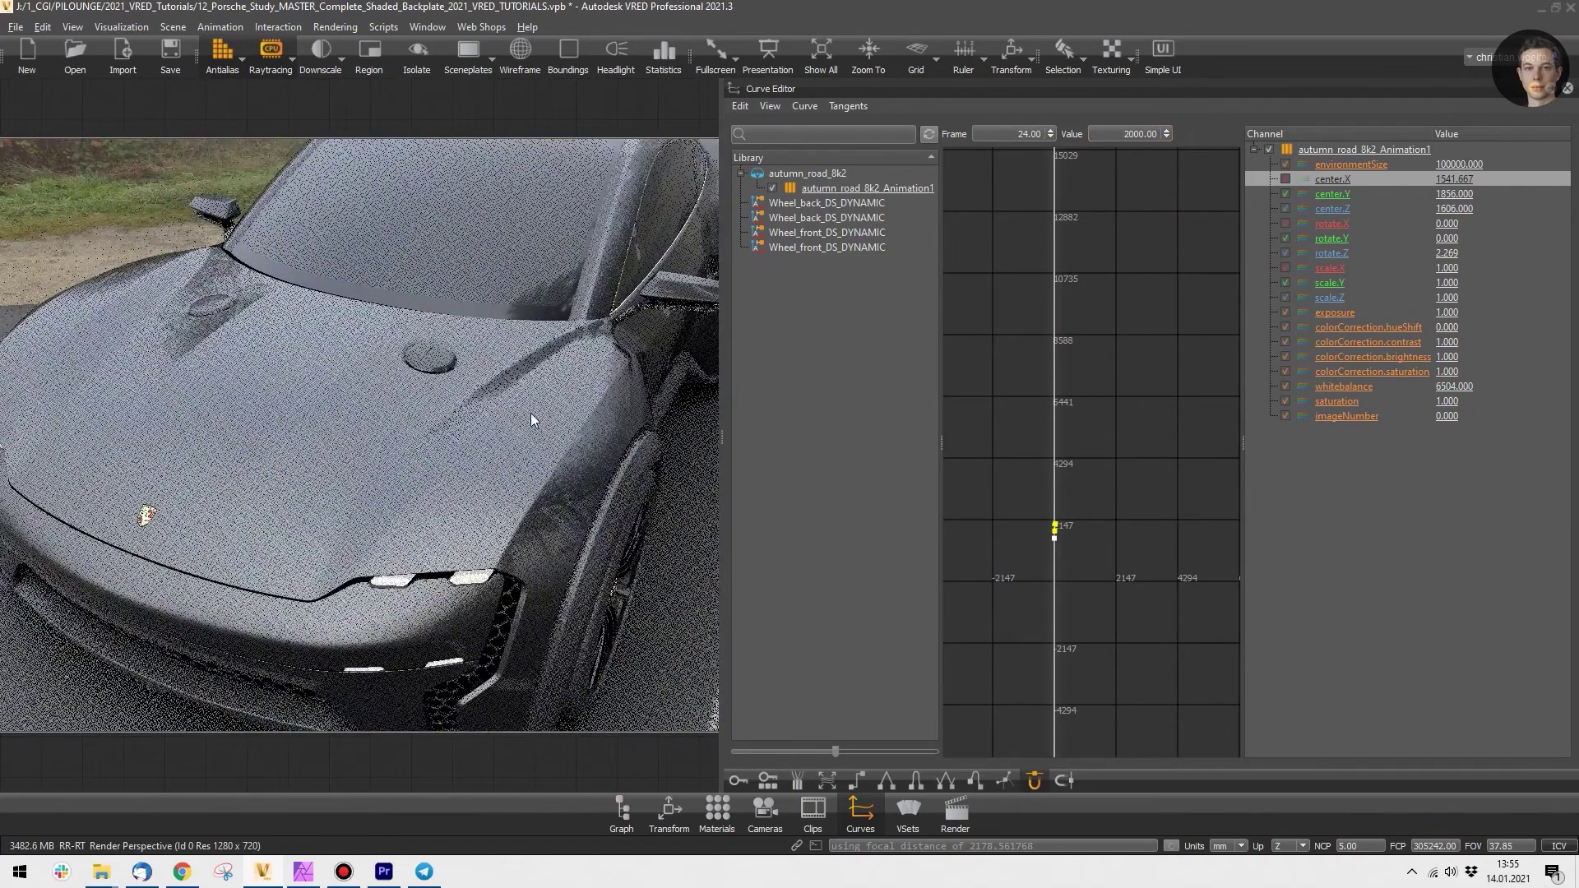
drag(531, 412, 475, 423)
right_drag(461, 580, 393, 516)
middle_drag(393, 516, 278, 494)
right_drag(412, 521, 436, 266)
drag(437, 266, 129, 364)
right_drag(406, 431, 433, 251)
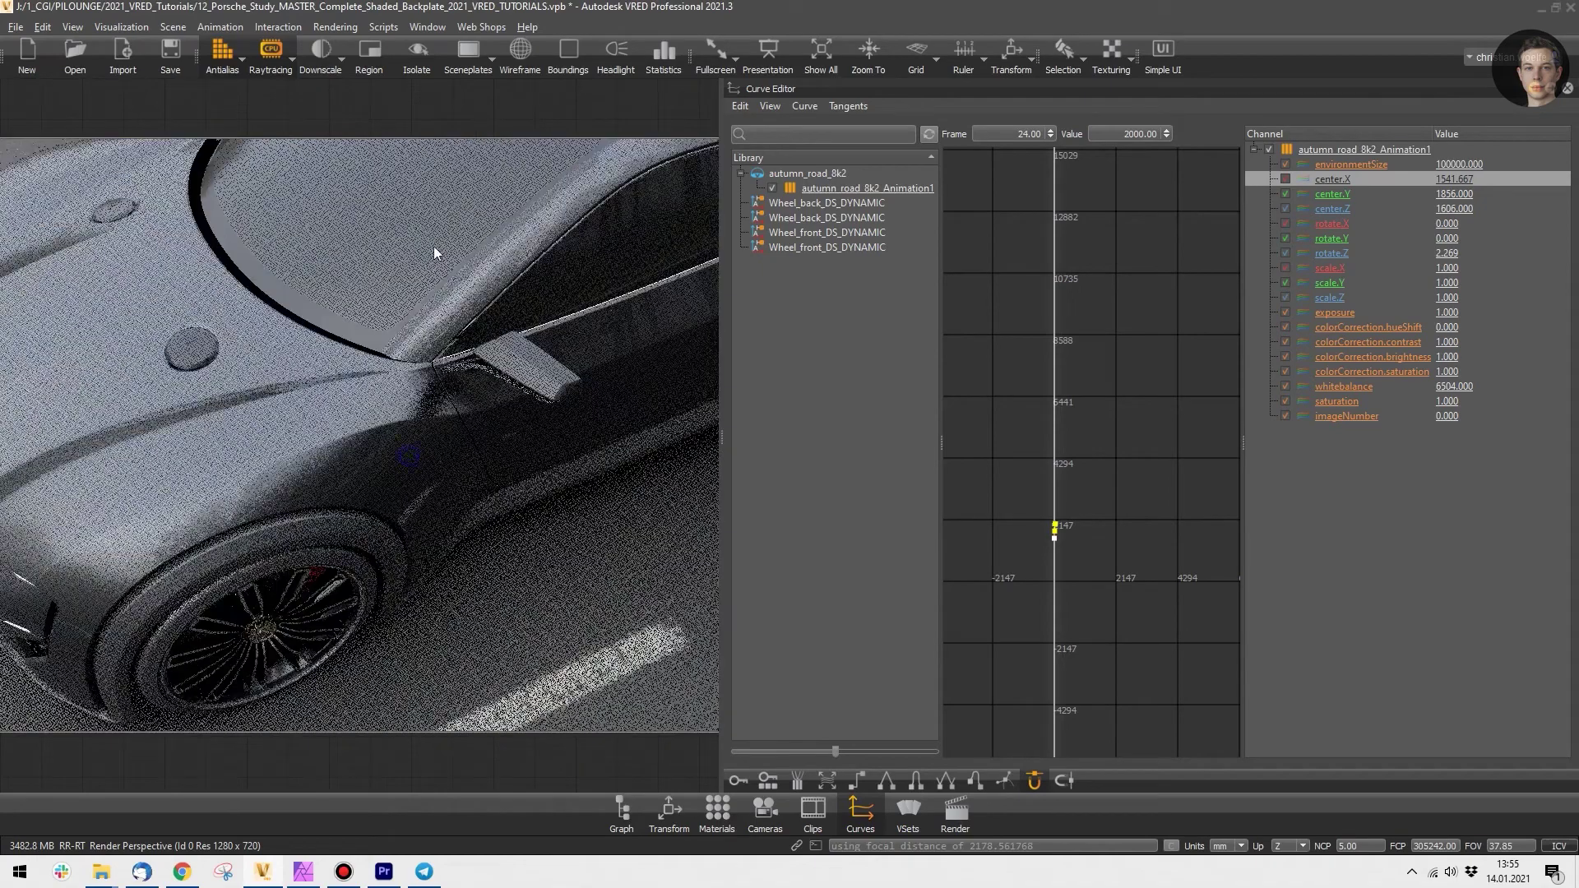
drag(118, 331, 247, 307)
middle_drag(247, 307, 253, 304)
right_drag(253, 303, 556, 283)
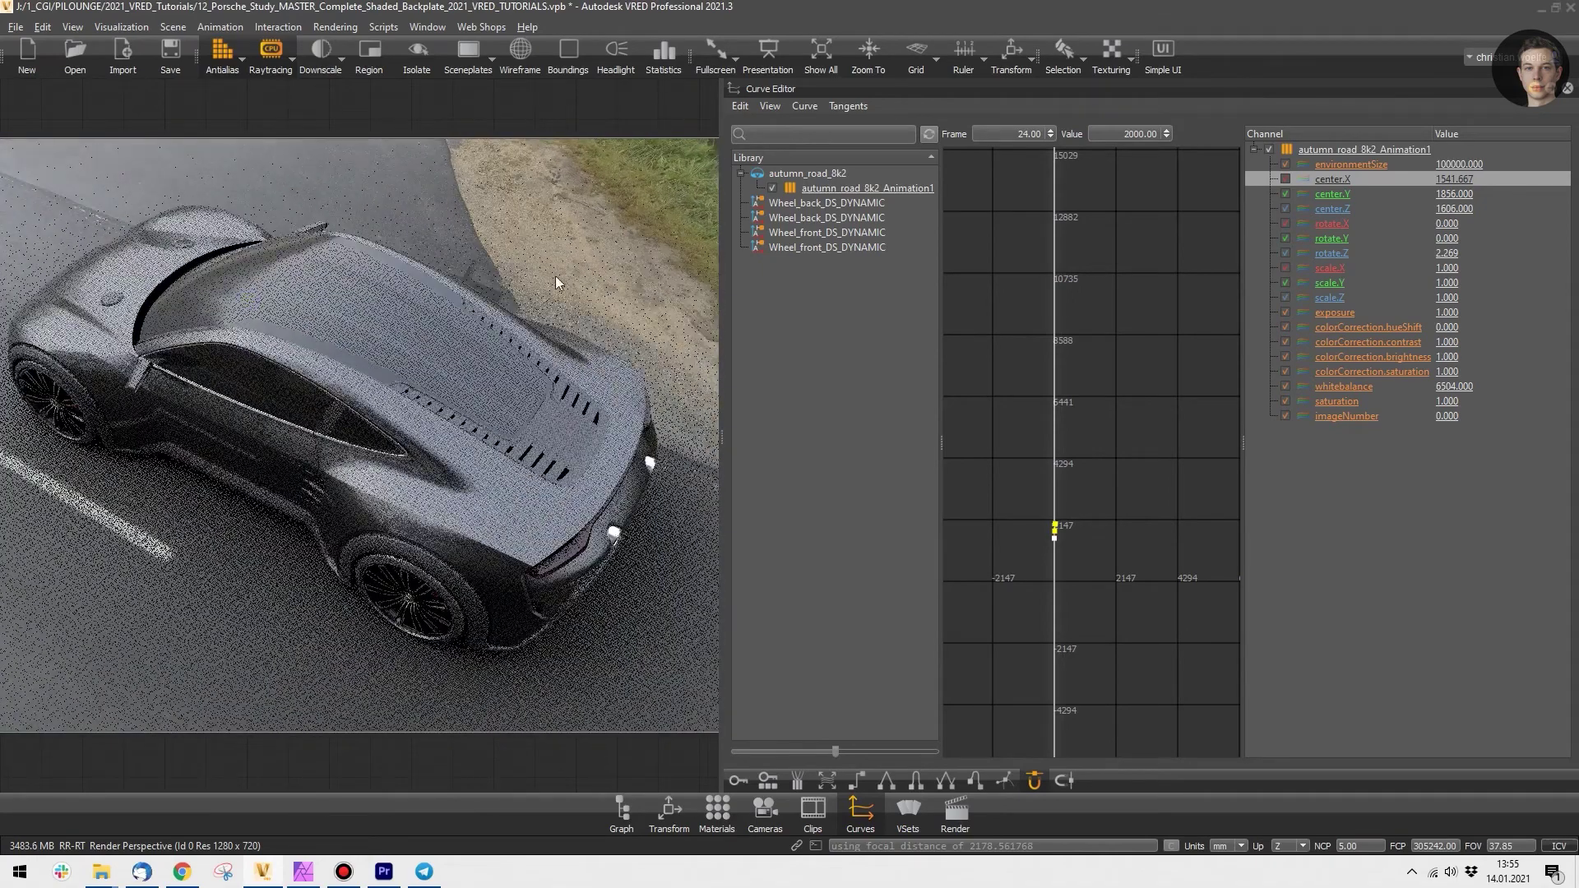
Step: Set the value of the center.X end key at frame 24 to 5000 and check the motion blur from several angles around the car
click(1142, 134)
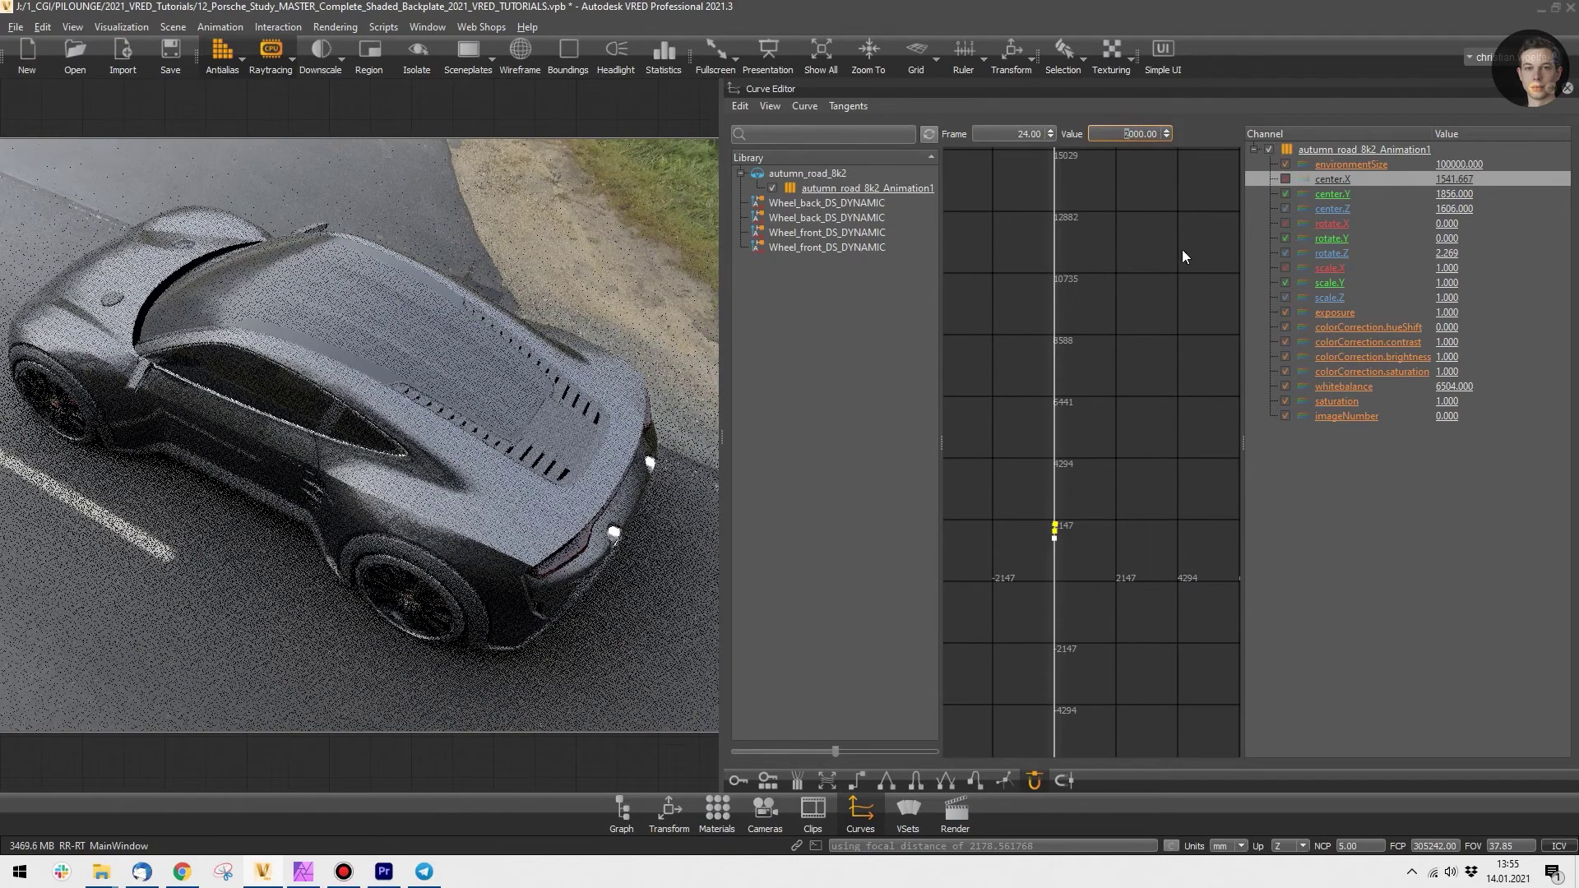
key(Return)
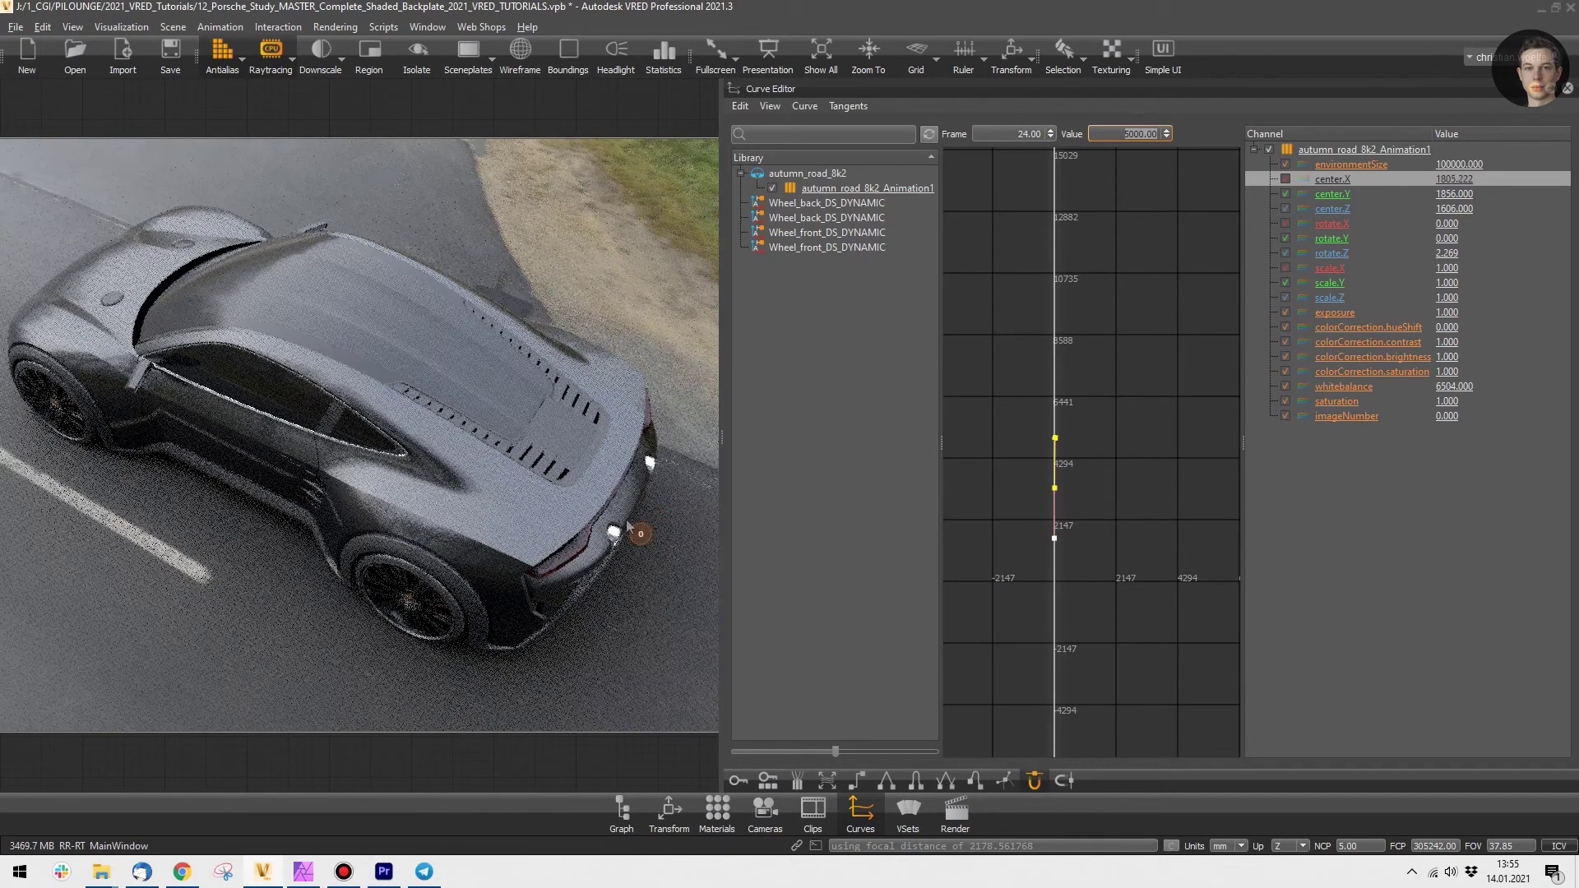
click(614, 498)
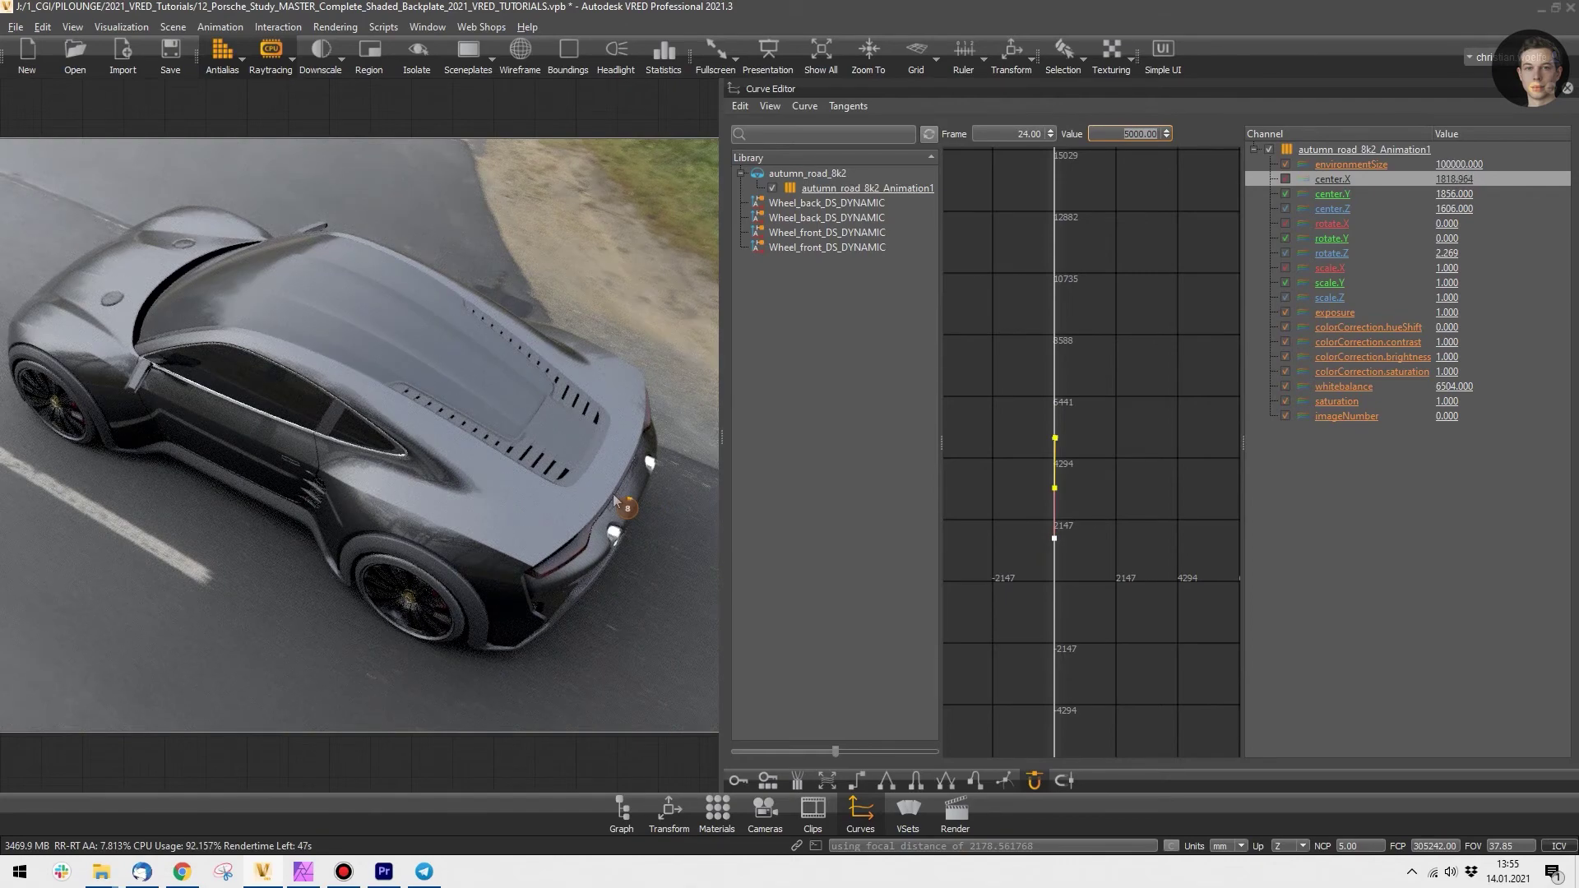
click(614, 498)
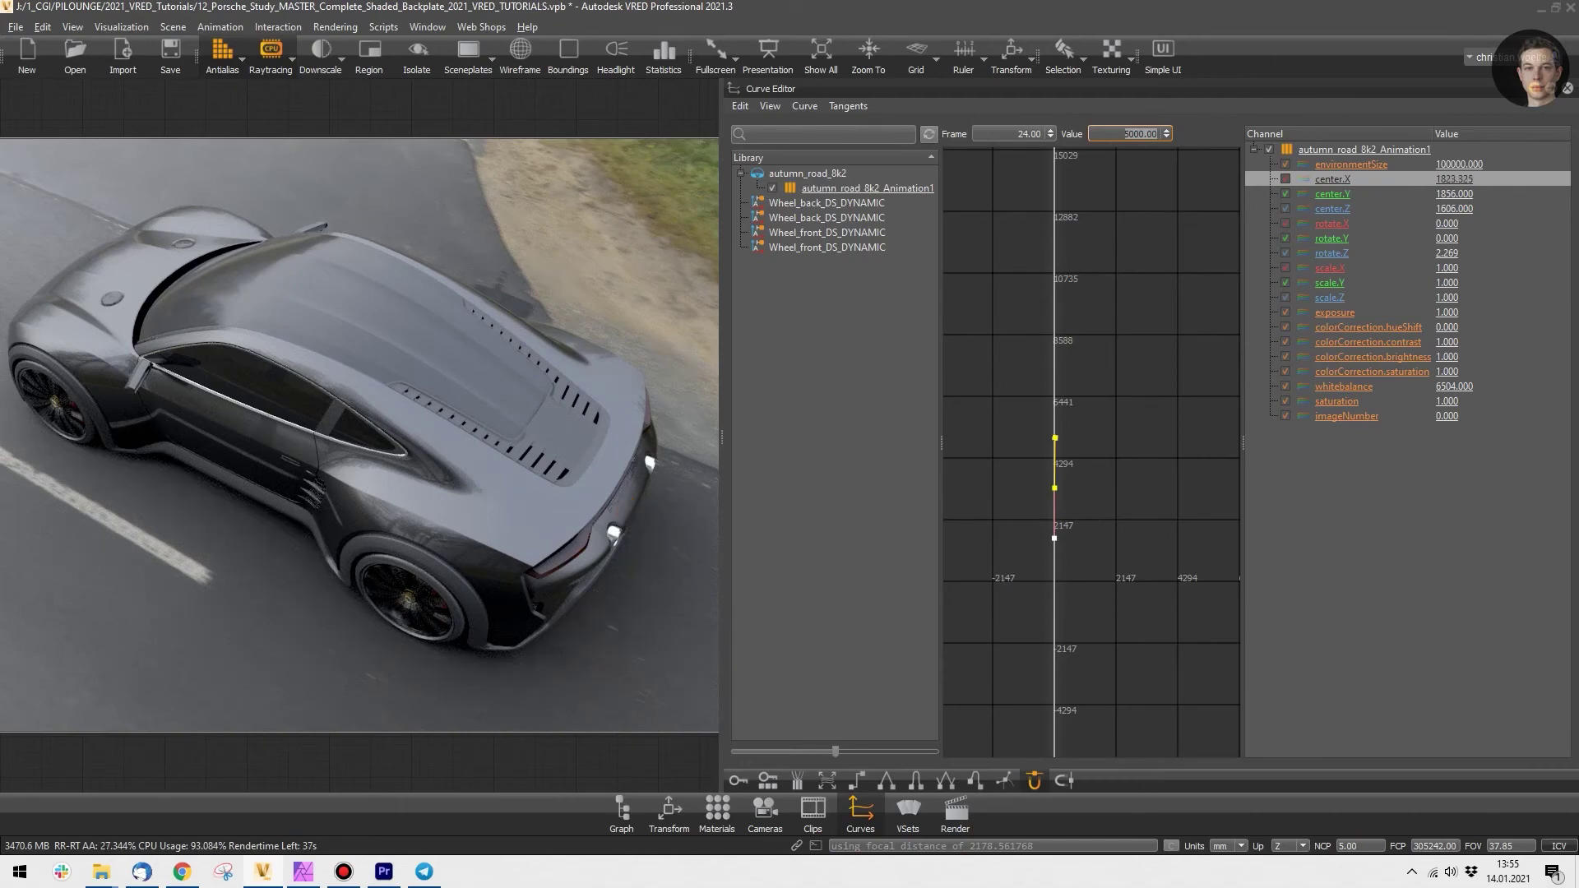
drag(295, 506, 209, 391)
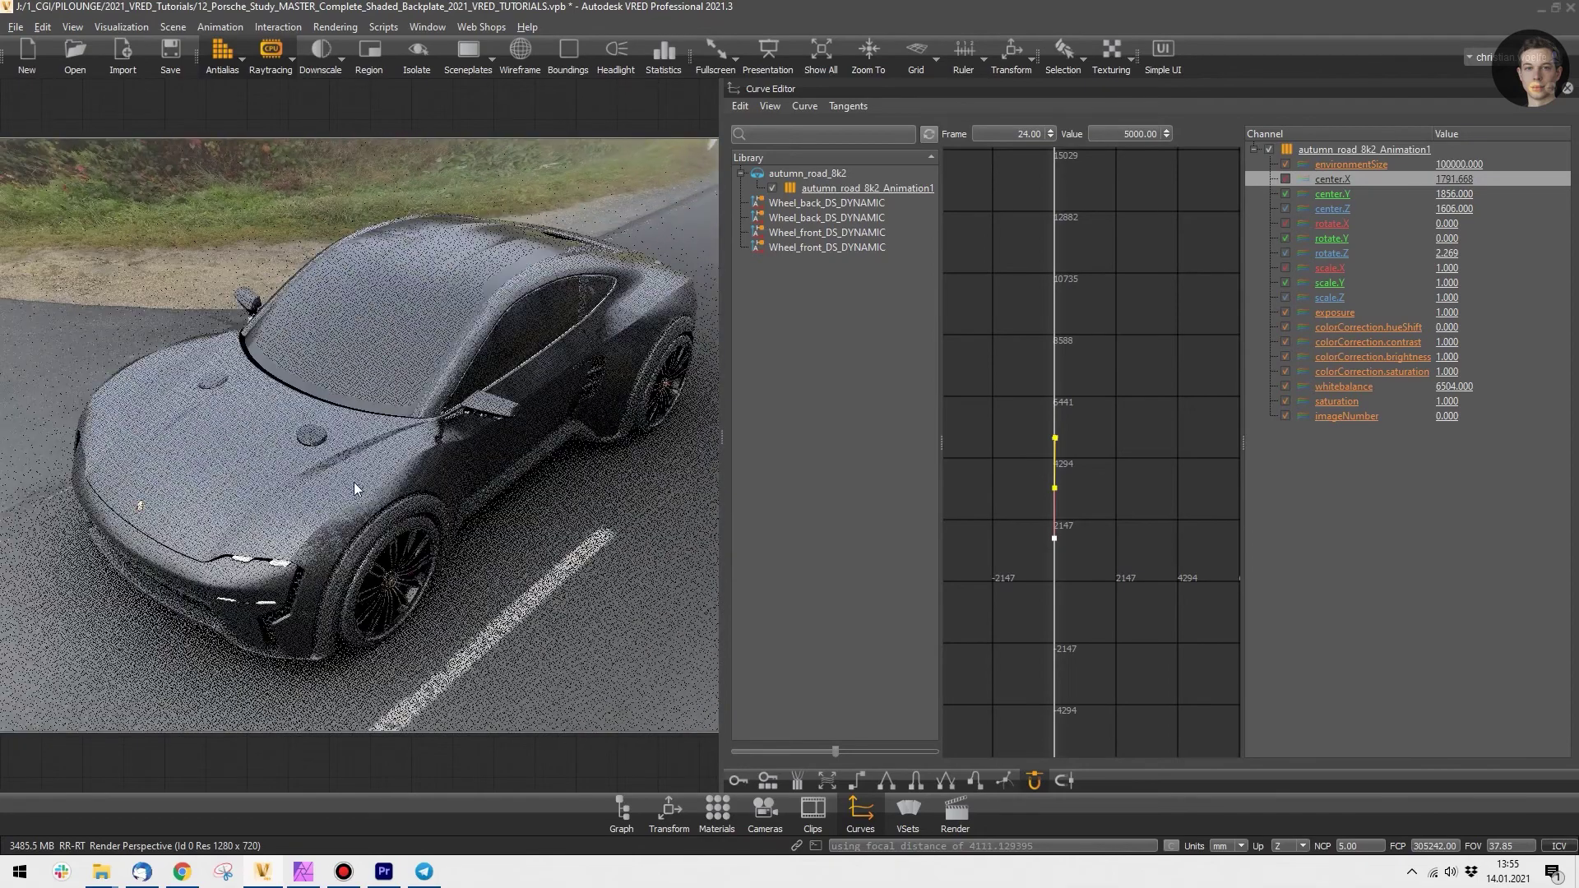
mouse_move(355, 489)
mouse_down()
mouse_move(328, 503)
mouse_move(442, 431)
mouse_move(427, 503)
mouse_move(371, 520)
mouse_move(363, 482)
mouse_up()
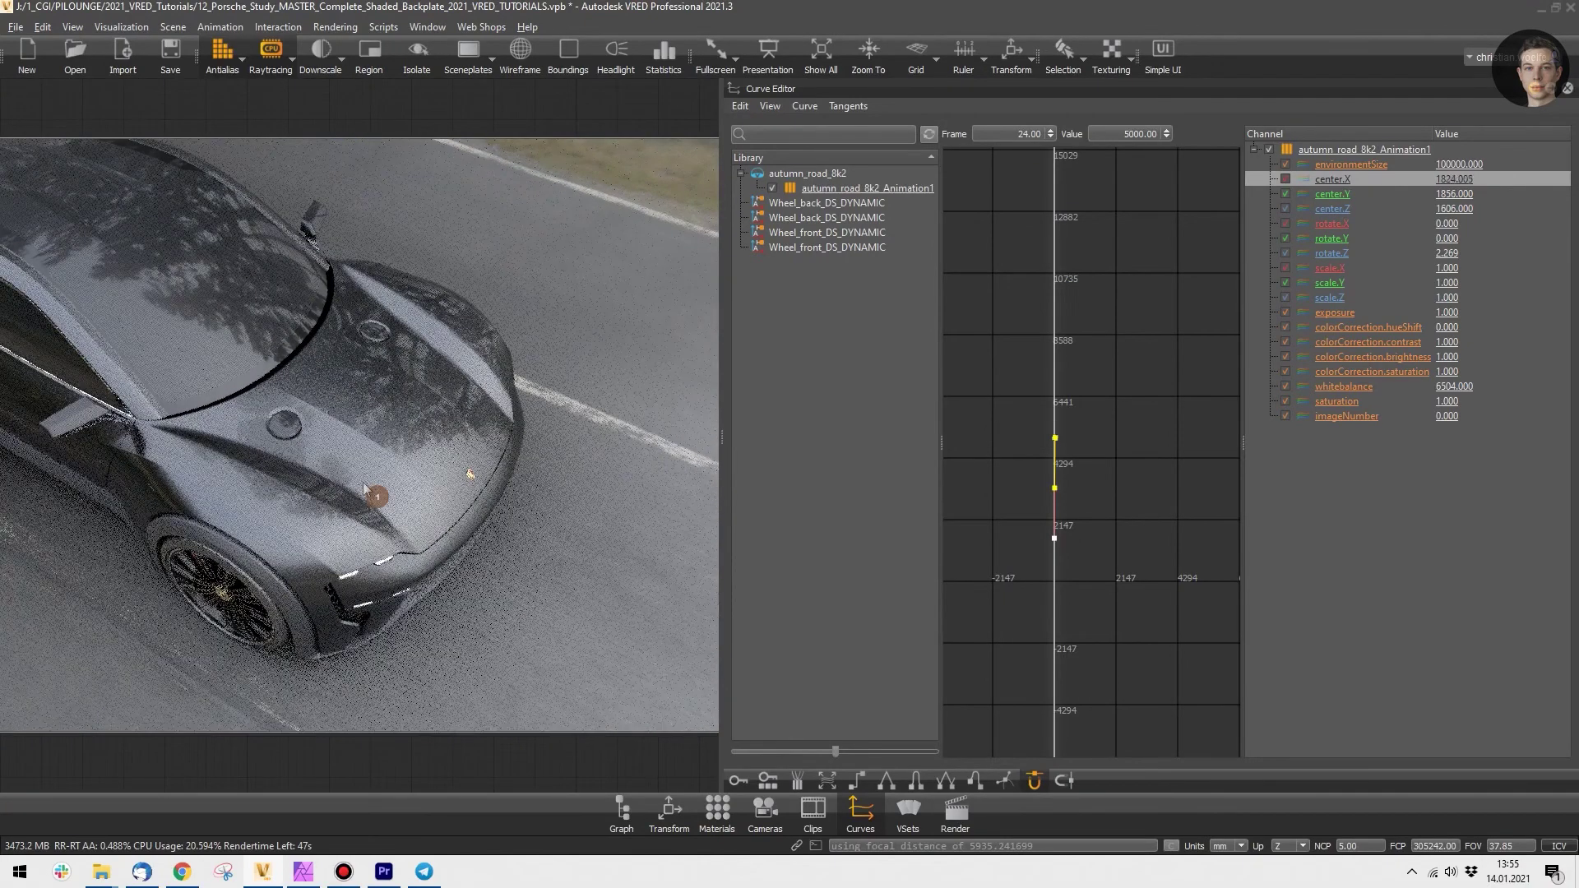